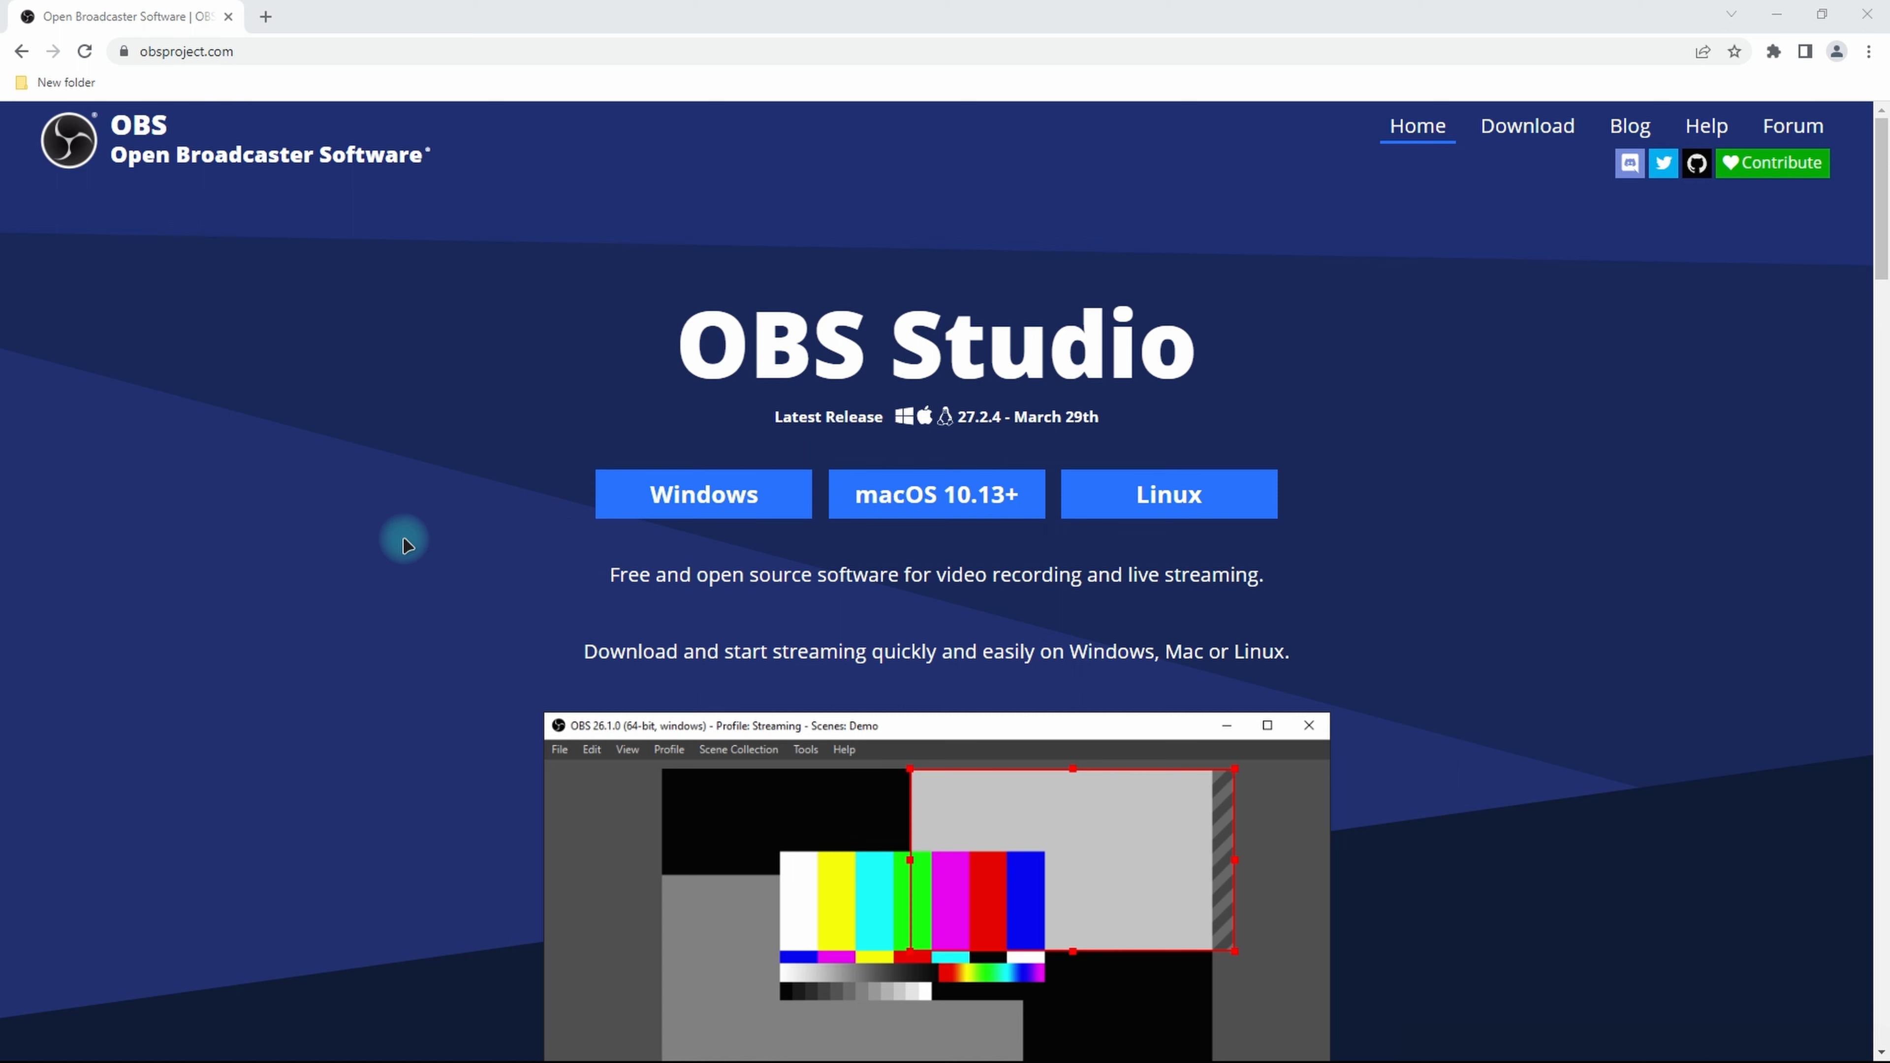
Download the Windows installer of OBS Studio 27.2.4 from obsproject.com
{"action": "left_click", "coordinate": [253, 51]}
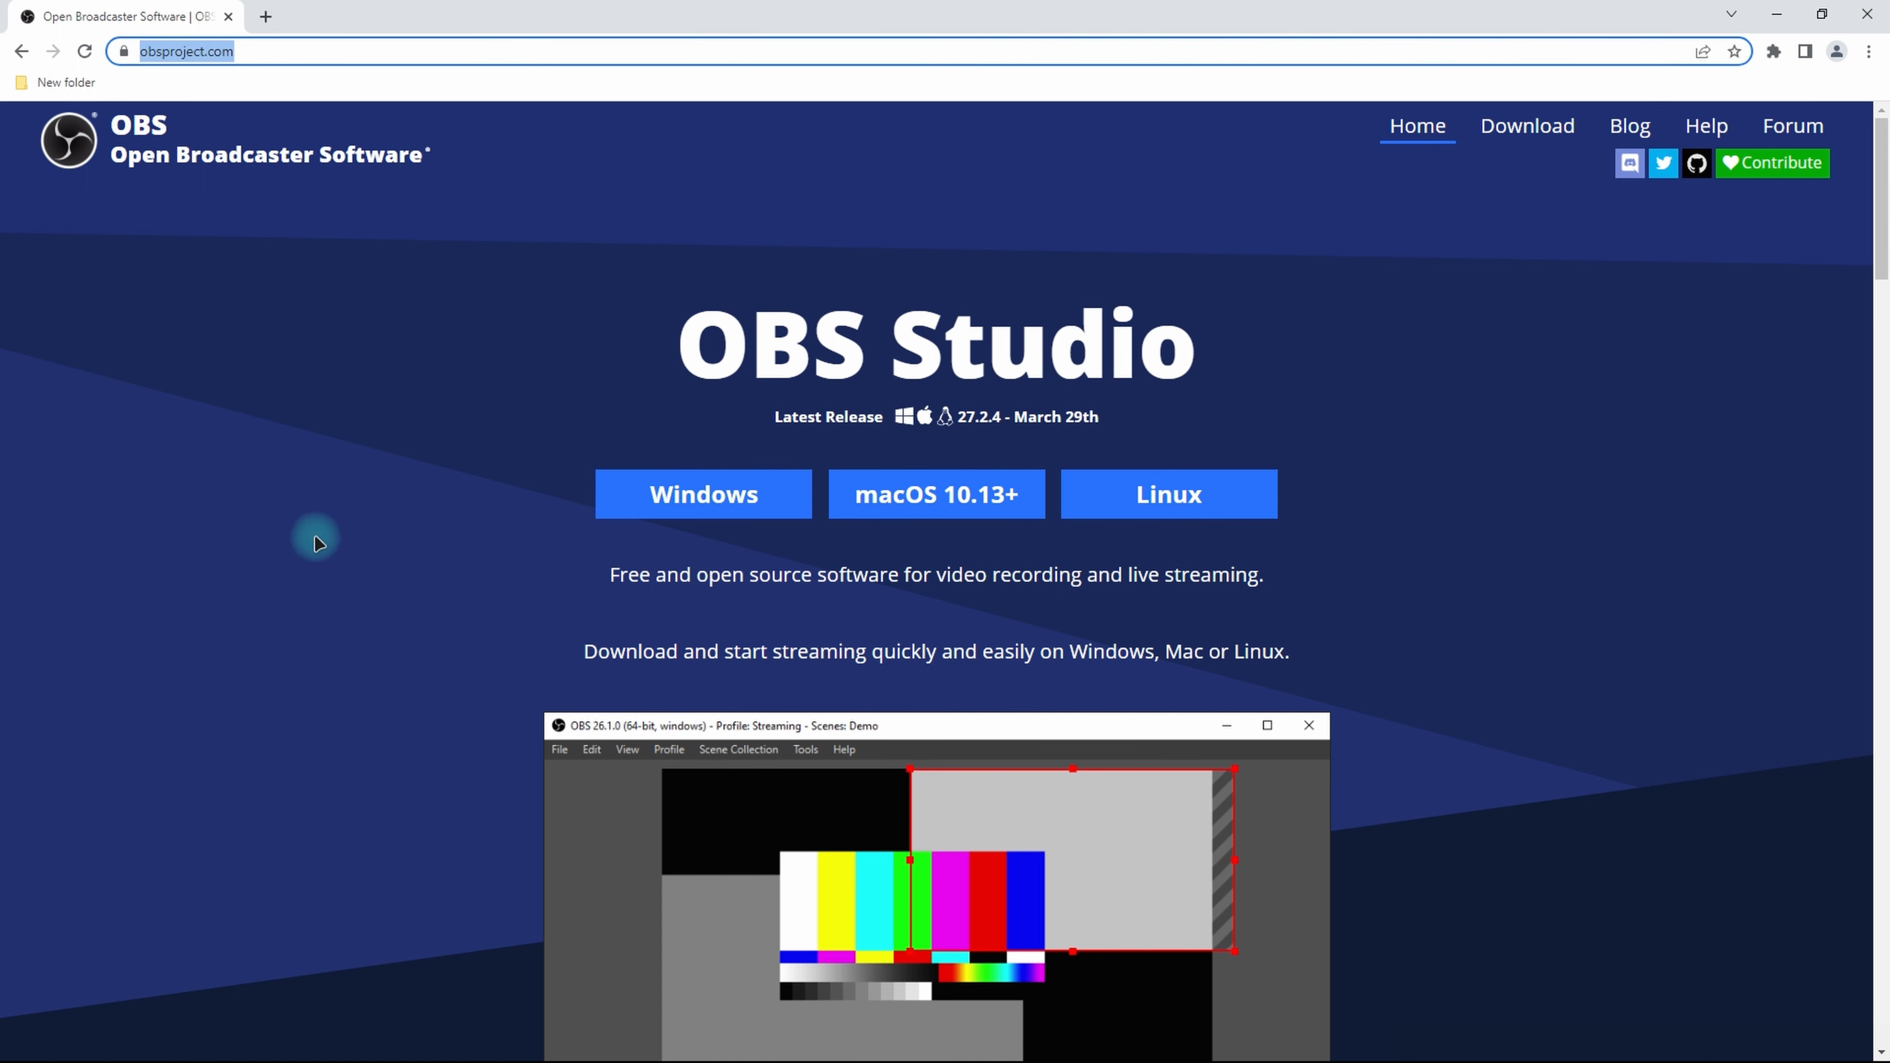
{"action": "left_click", "coordinate": [298, 521]}
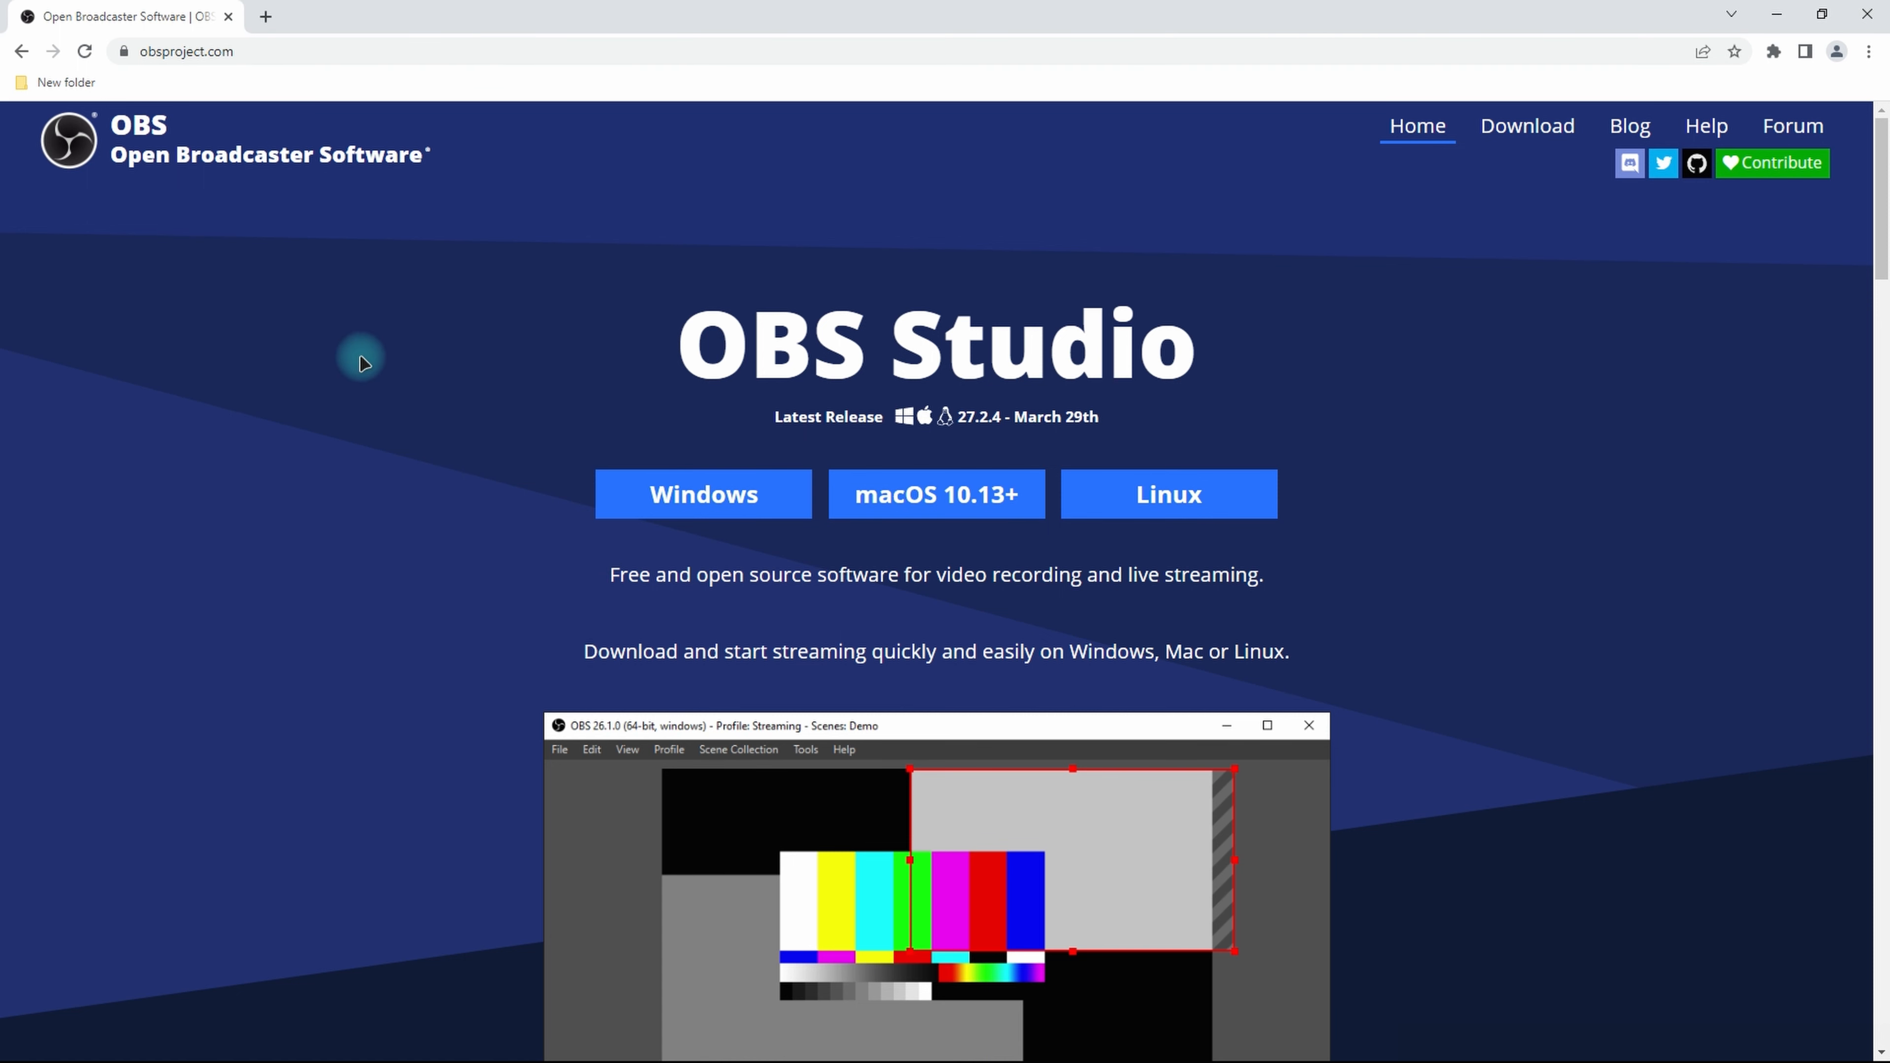
{"action": "left_click", "coordinate": [700, 491]}
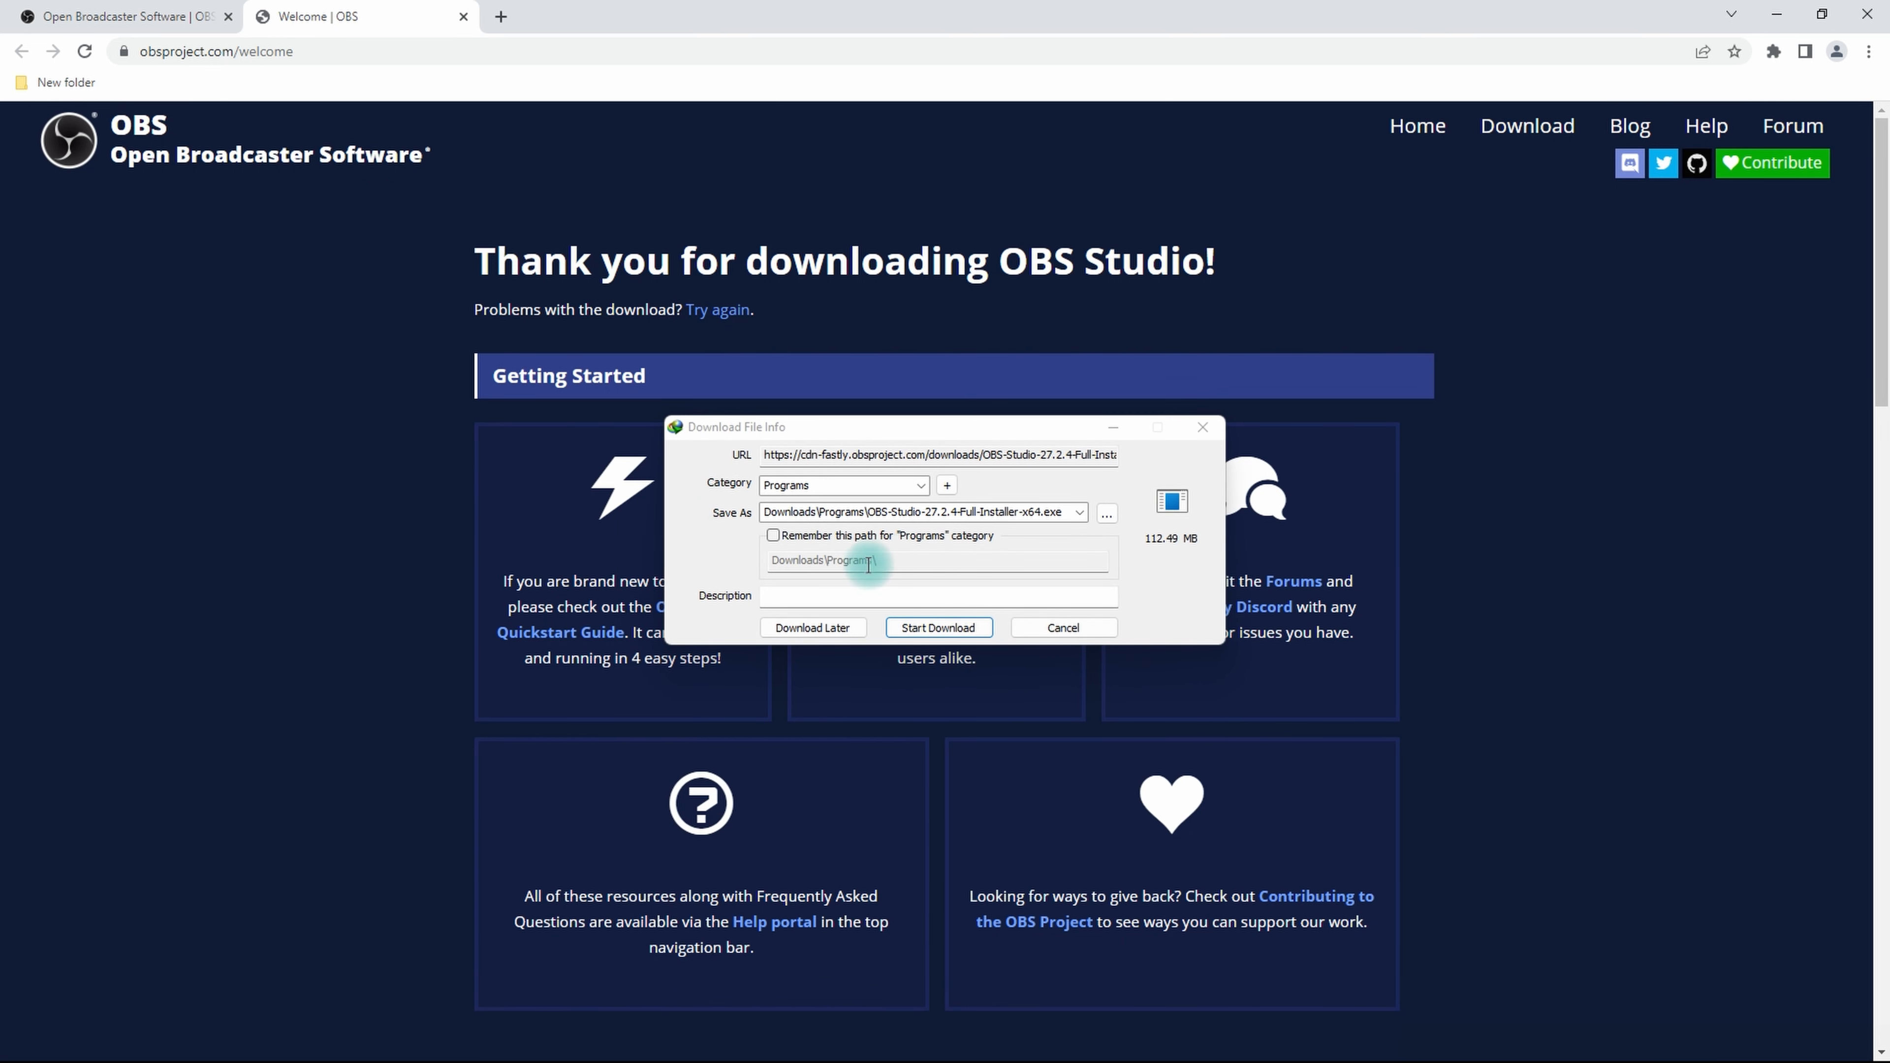
{"action": "left_click", "coordinate": [926, 626]}
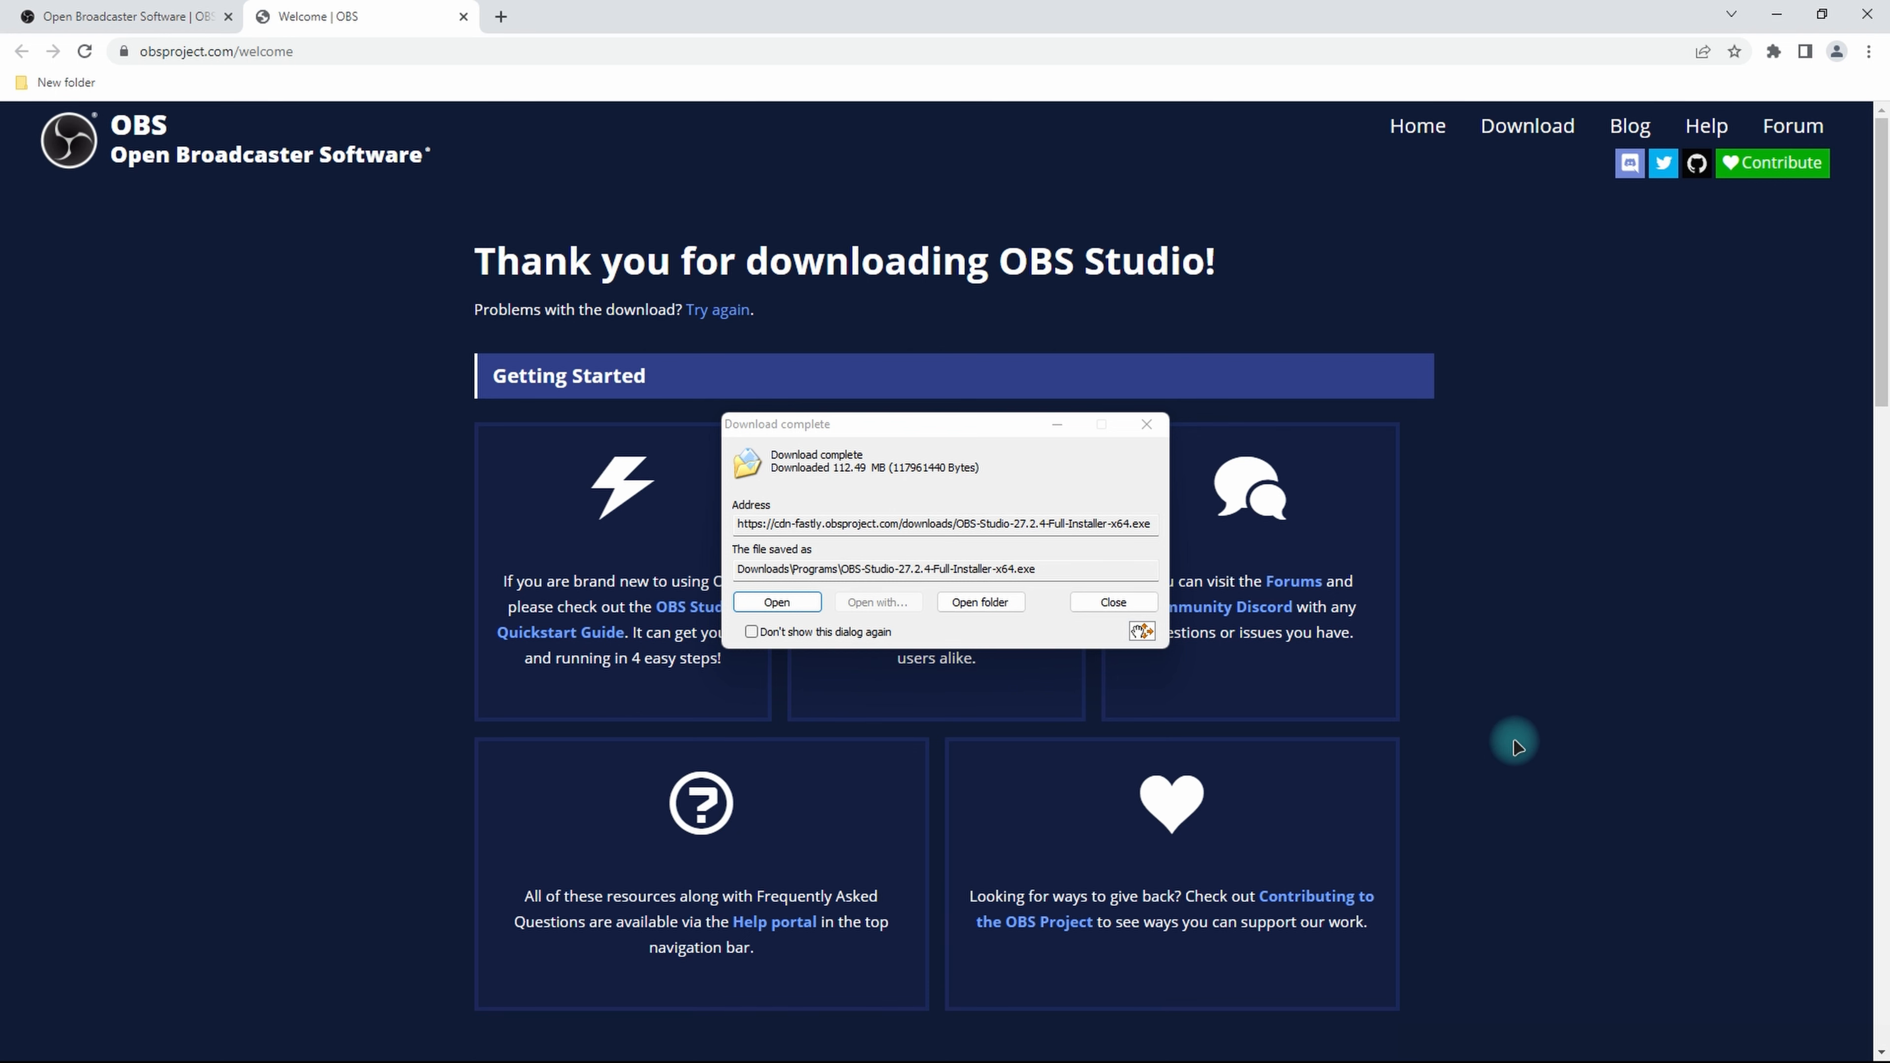
Run the downloaded OBS Studio installer, go through the license page and install into C:\Program Files\obs-studio
{"action": "left_click", "coordinate": [779, 609]}
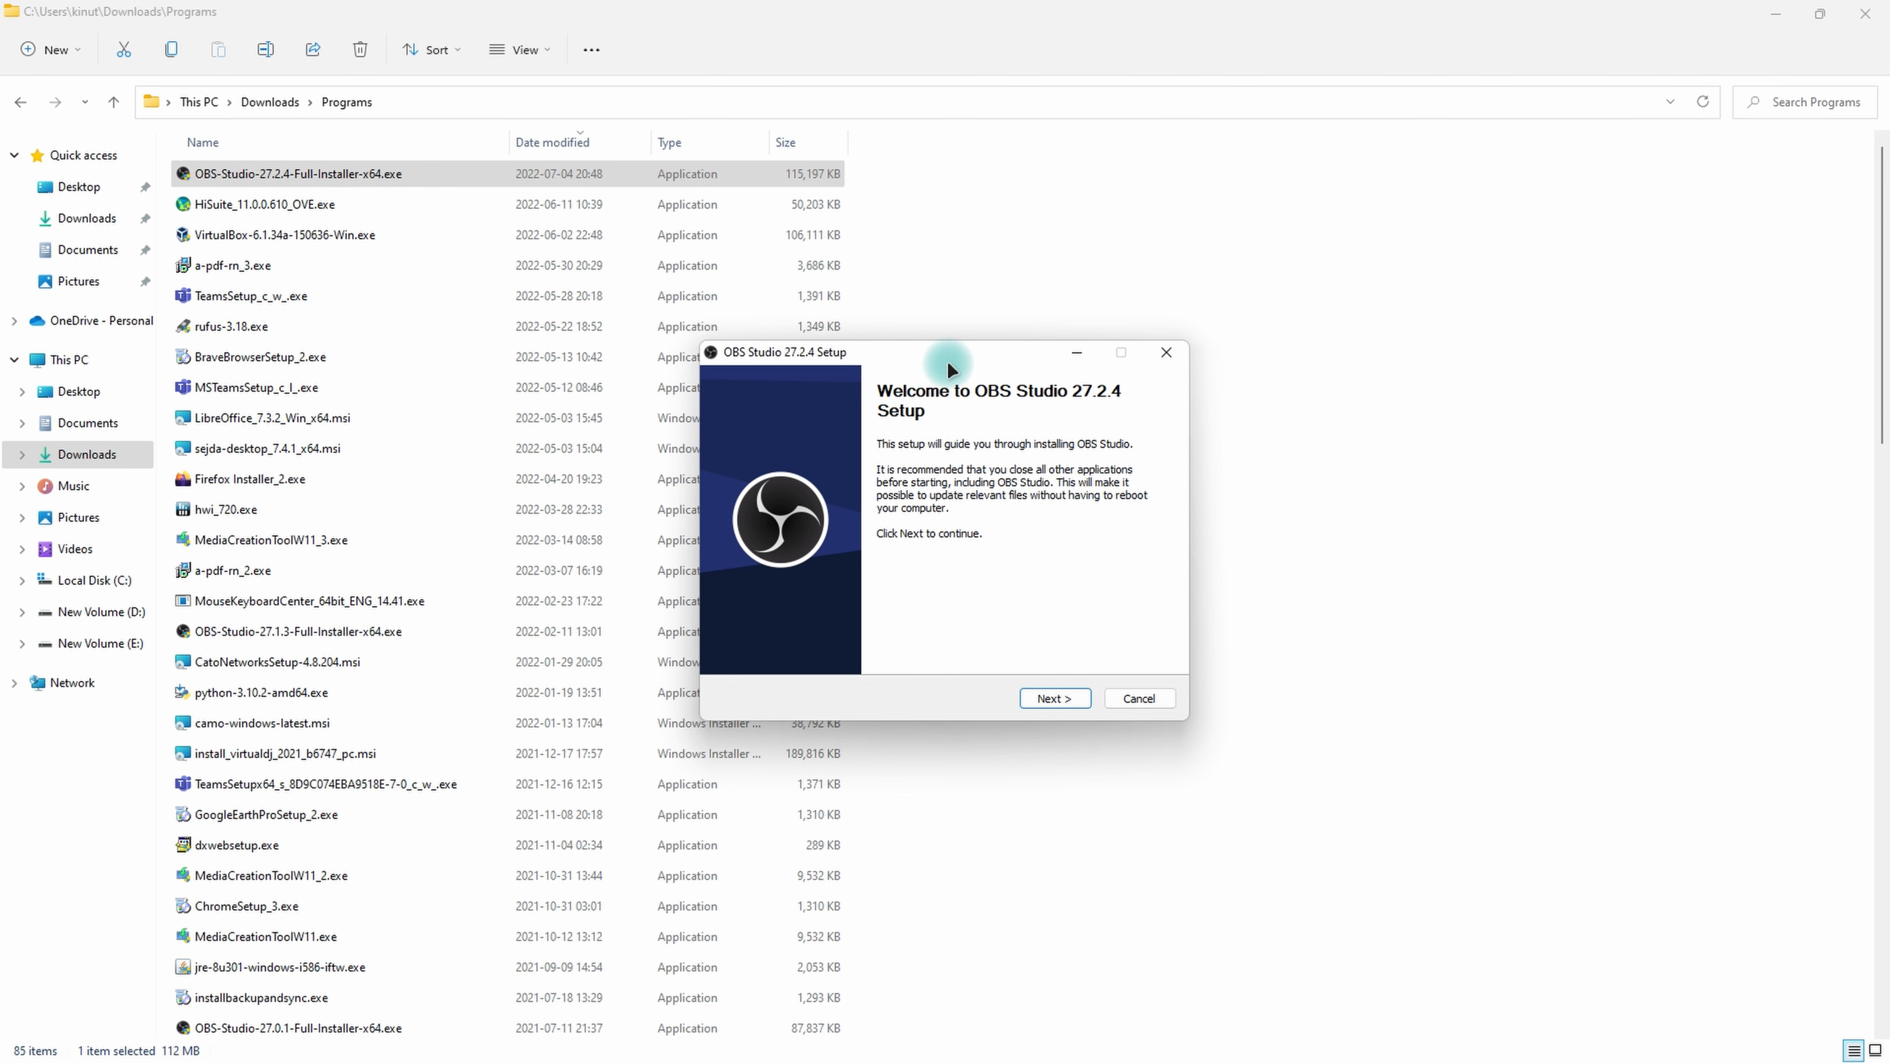
{"action": "left_click", "coordinate": [1057, 699]}
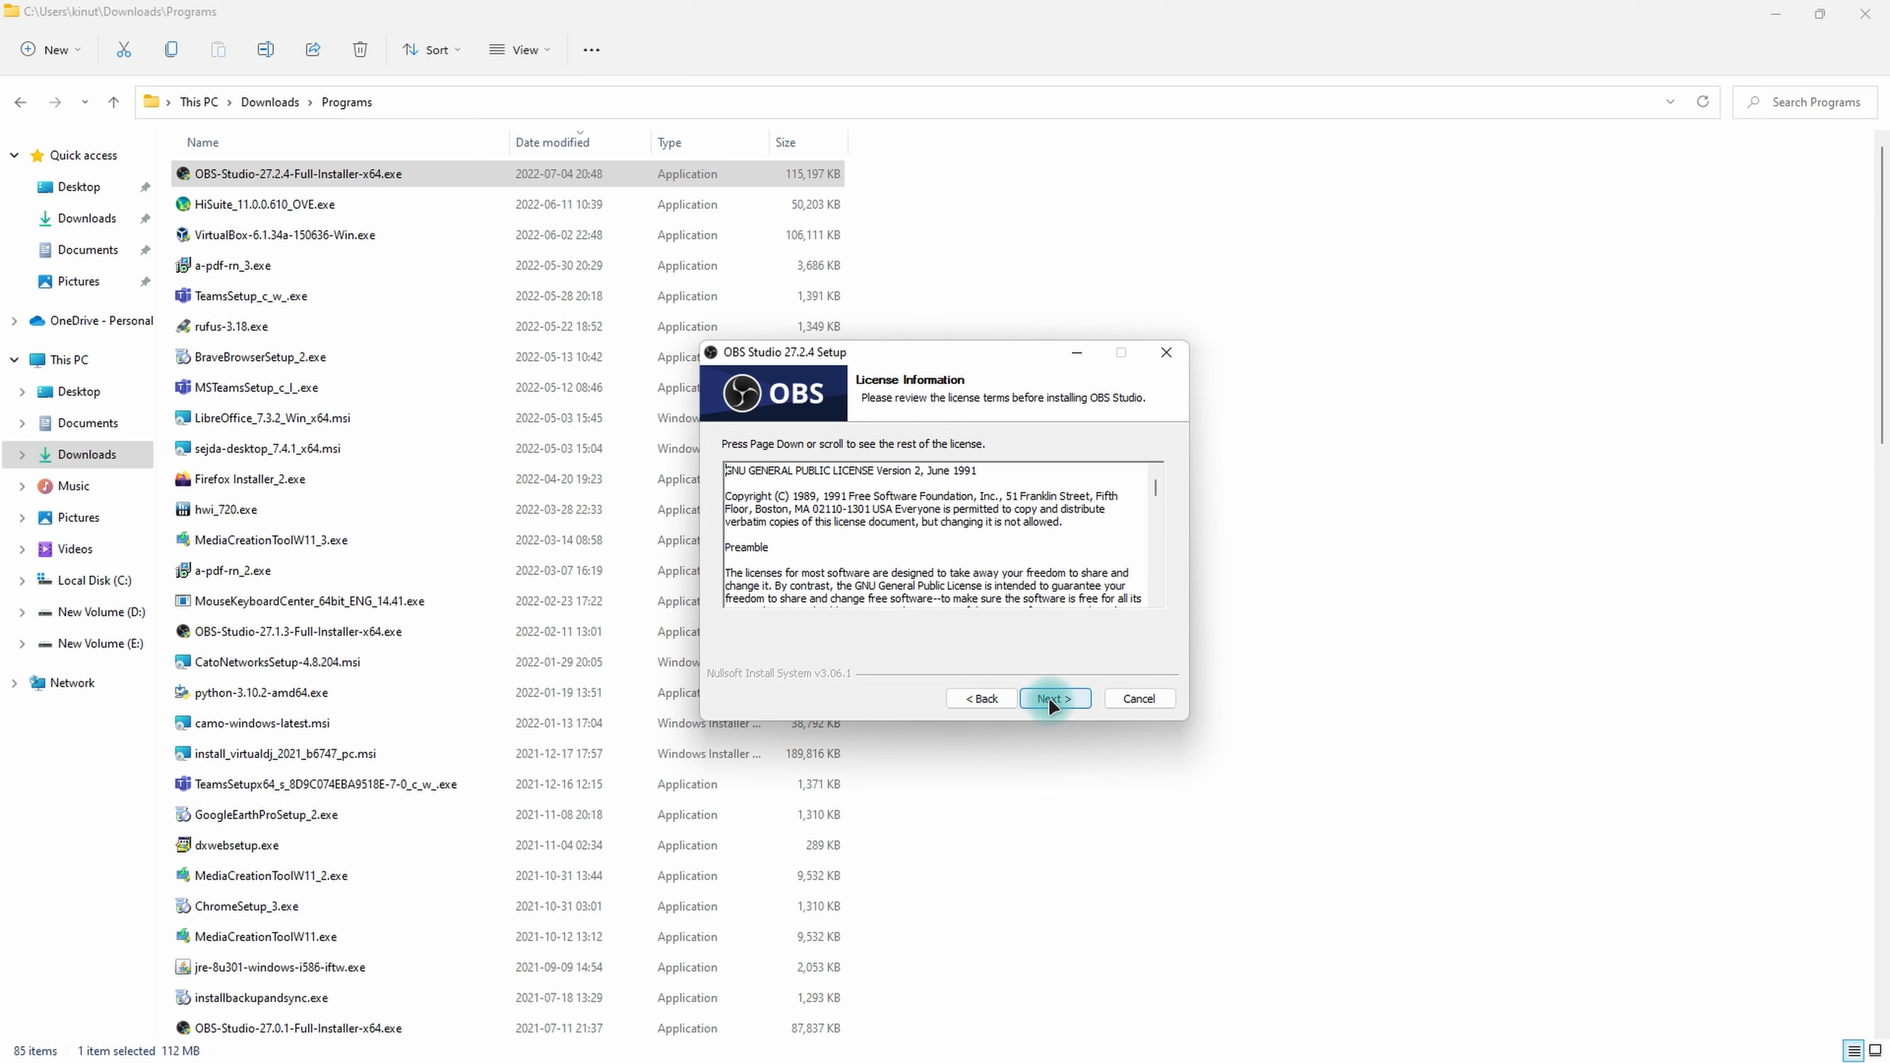
{"action": "left_click", "coordinate": [1050, 707]}
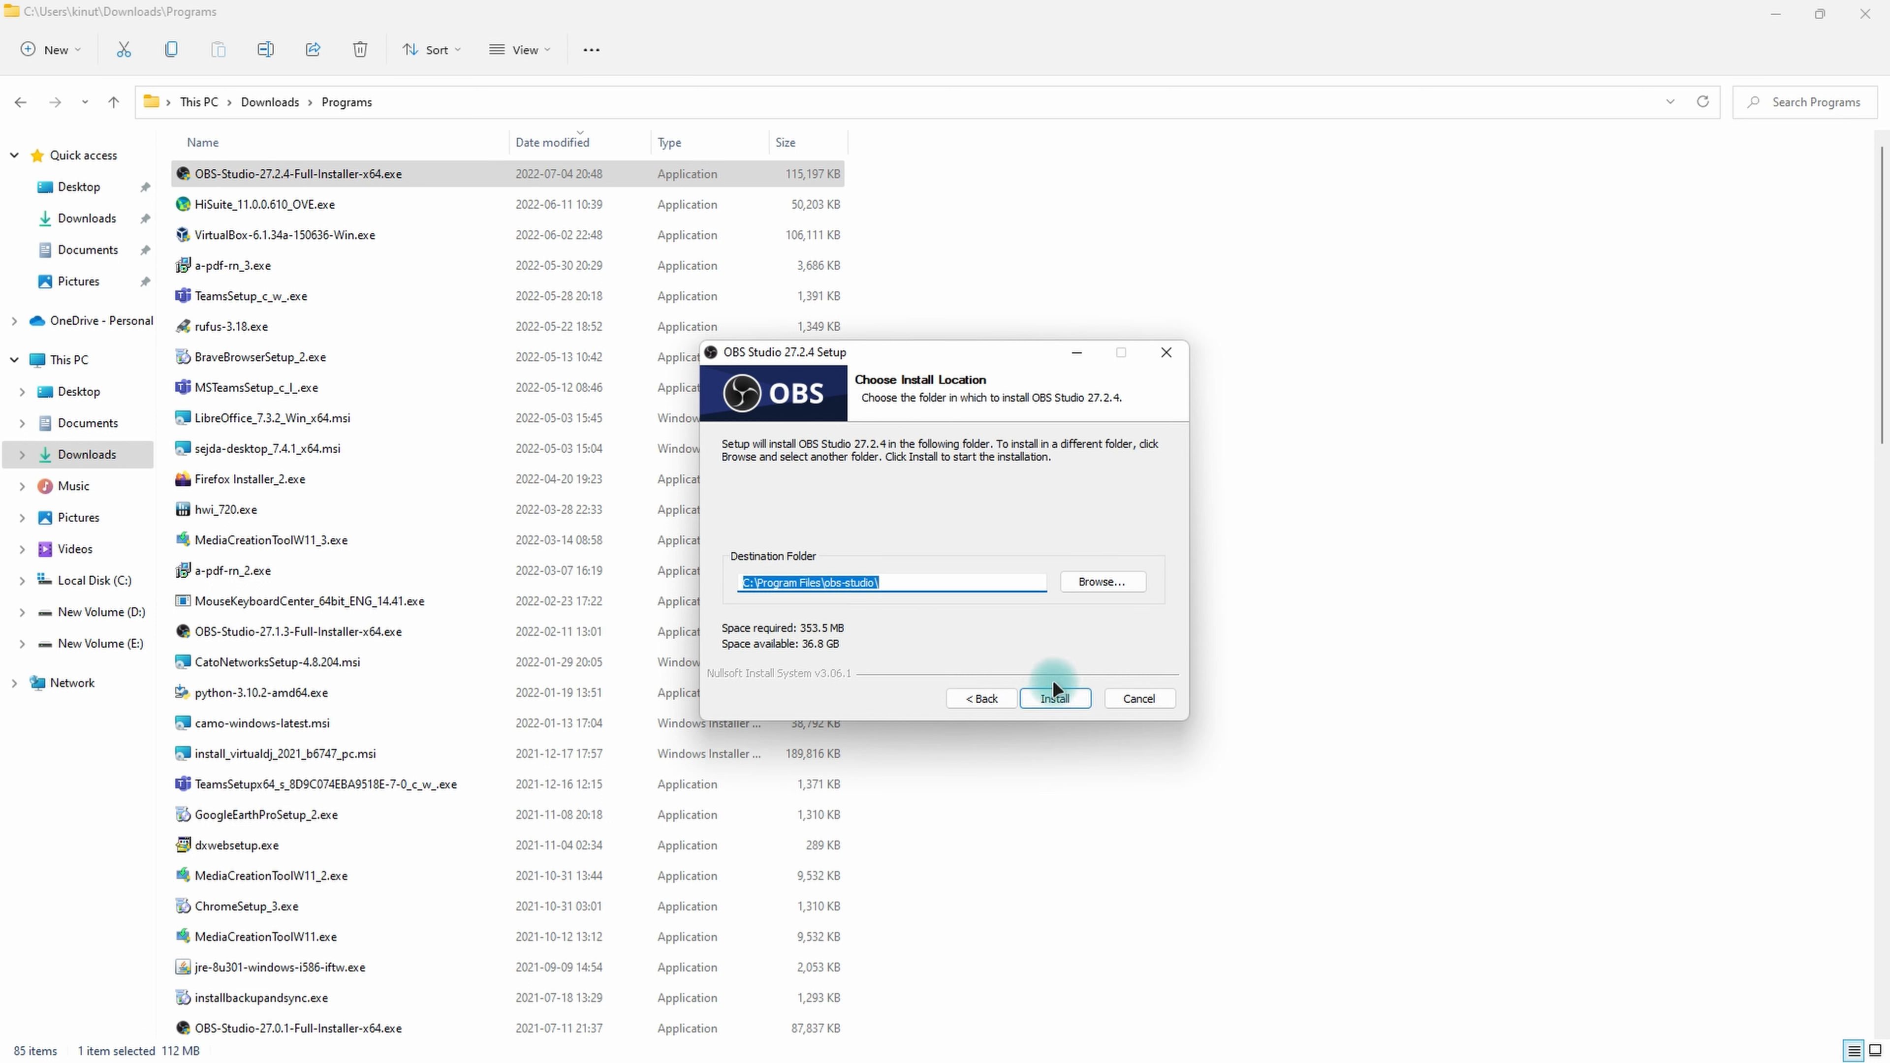
{"action": "left_click", "coordinate": [1057, 697]}
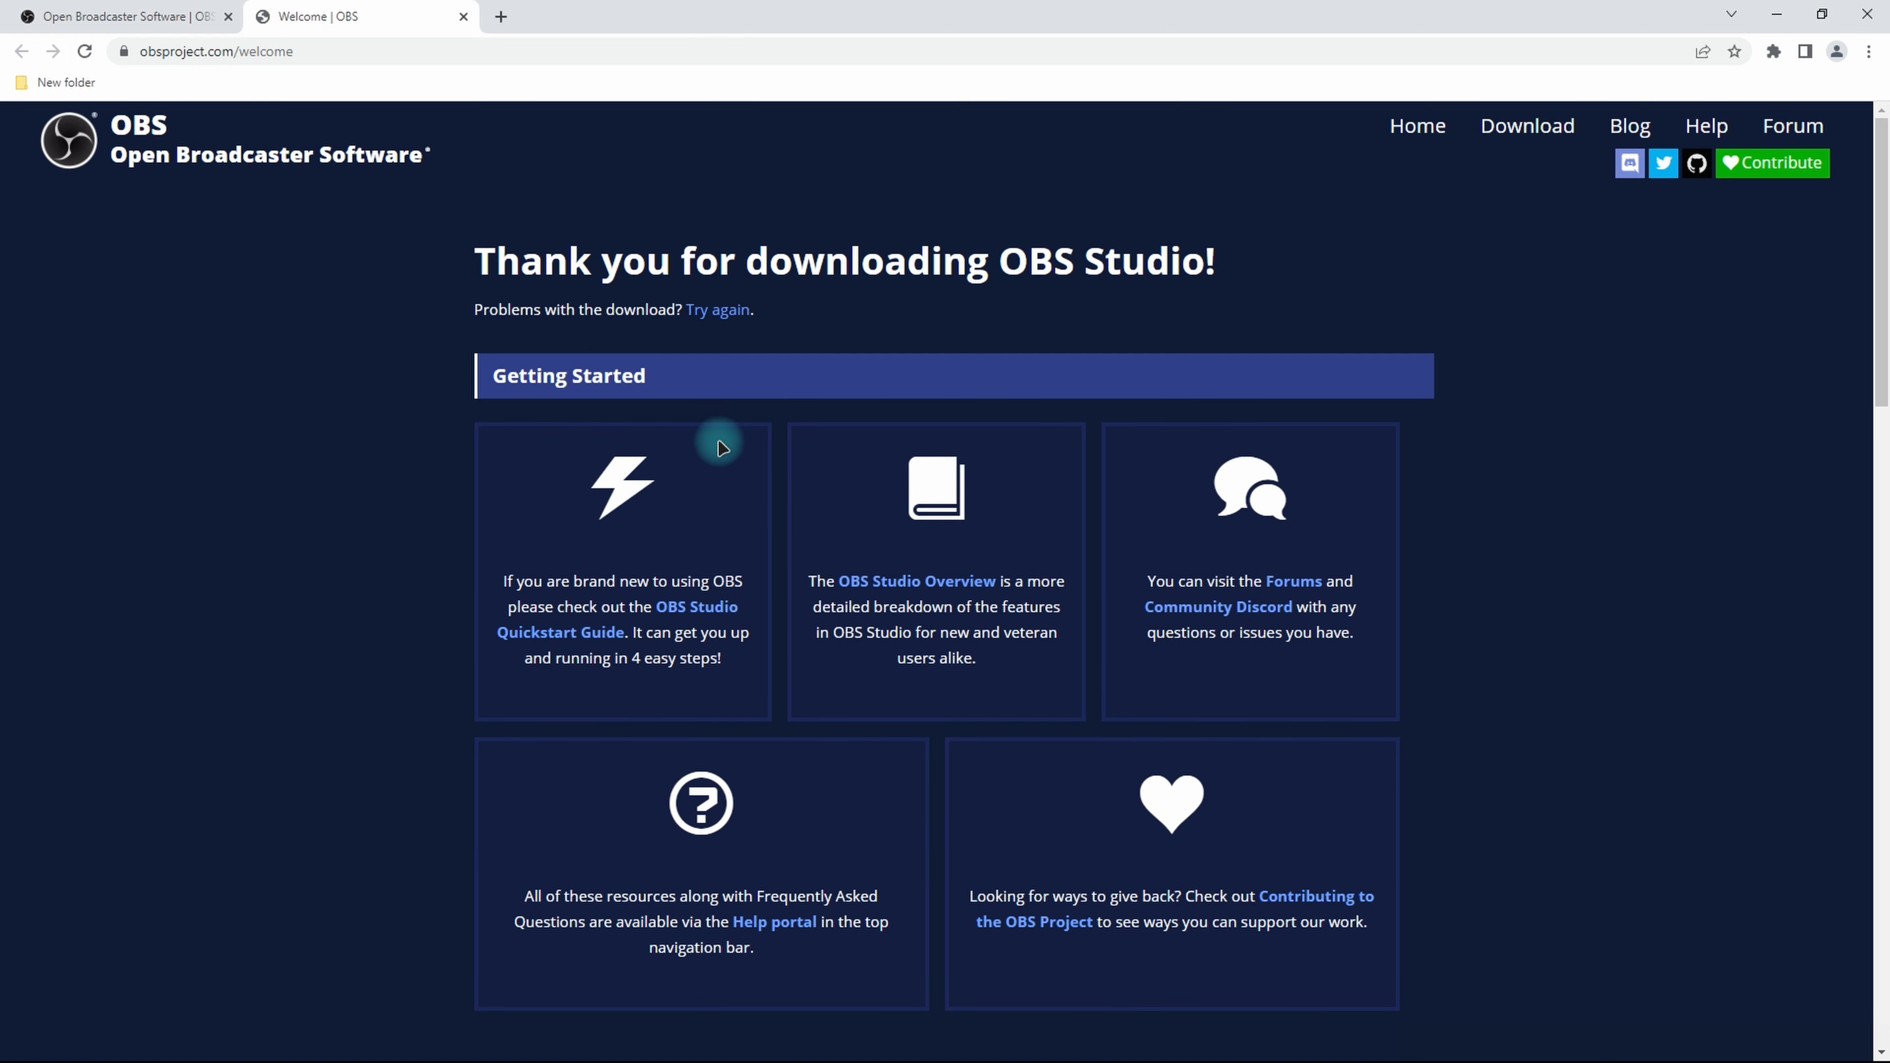
Search the computer for "obs" and launch OBS Studio (64bit)
{"action": "key", "text": "super"}
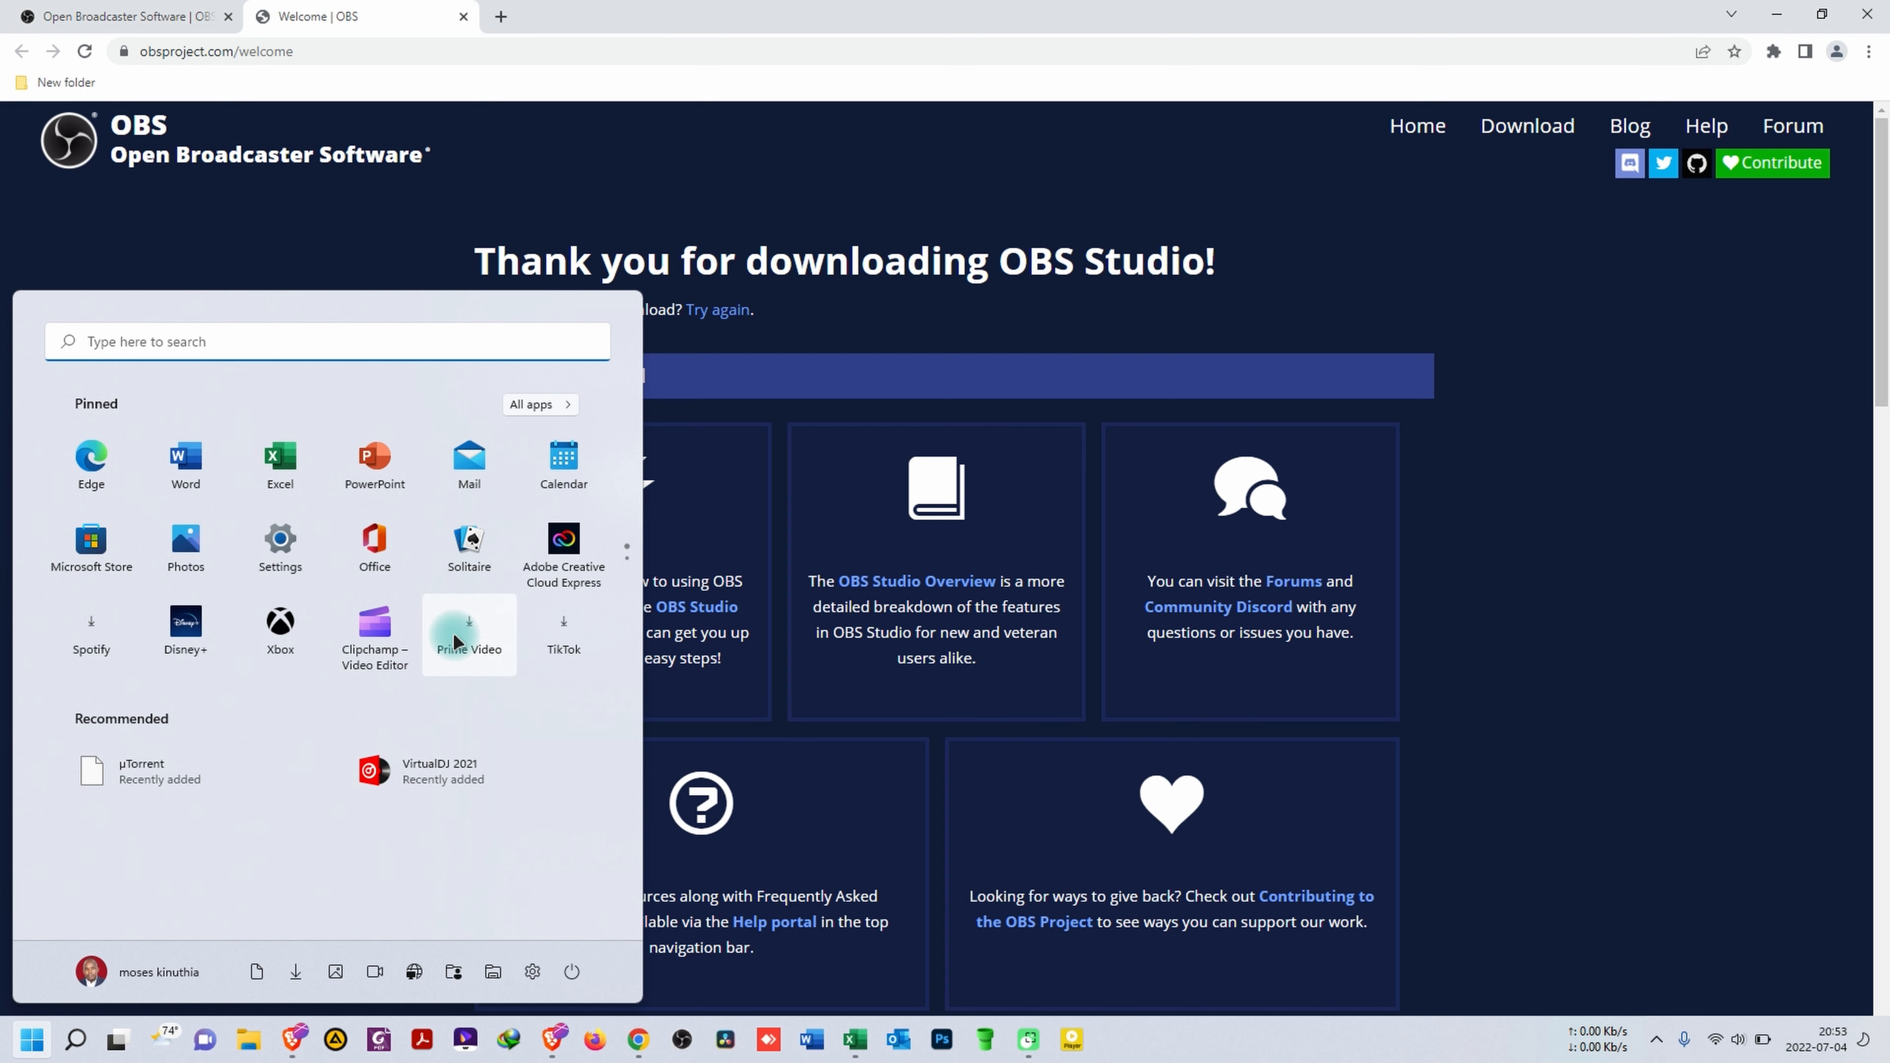
{"action": "type", "text": "obs"}
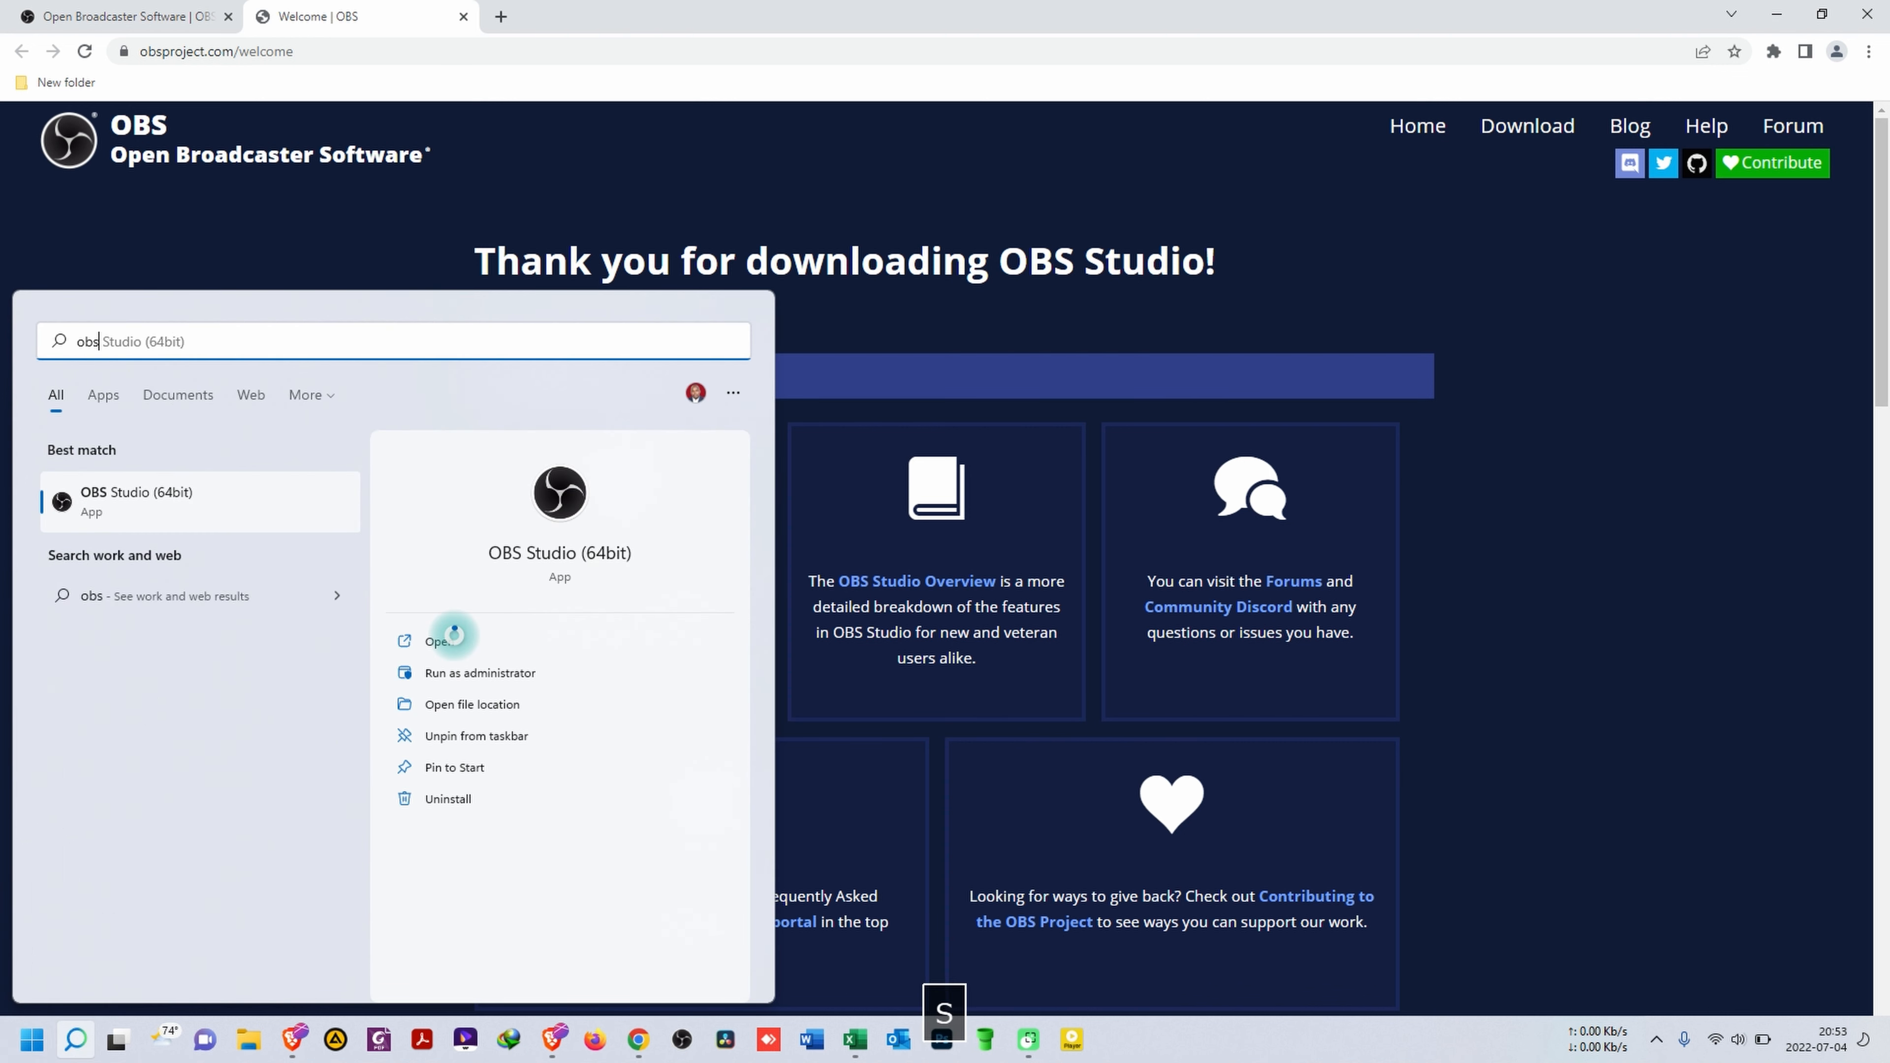
{"action": "key", "text": "Return"}
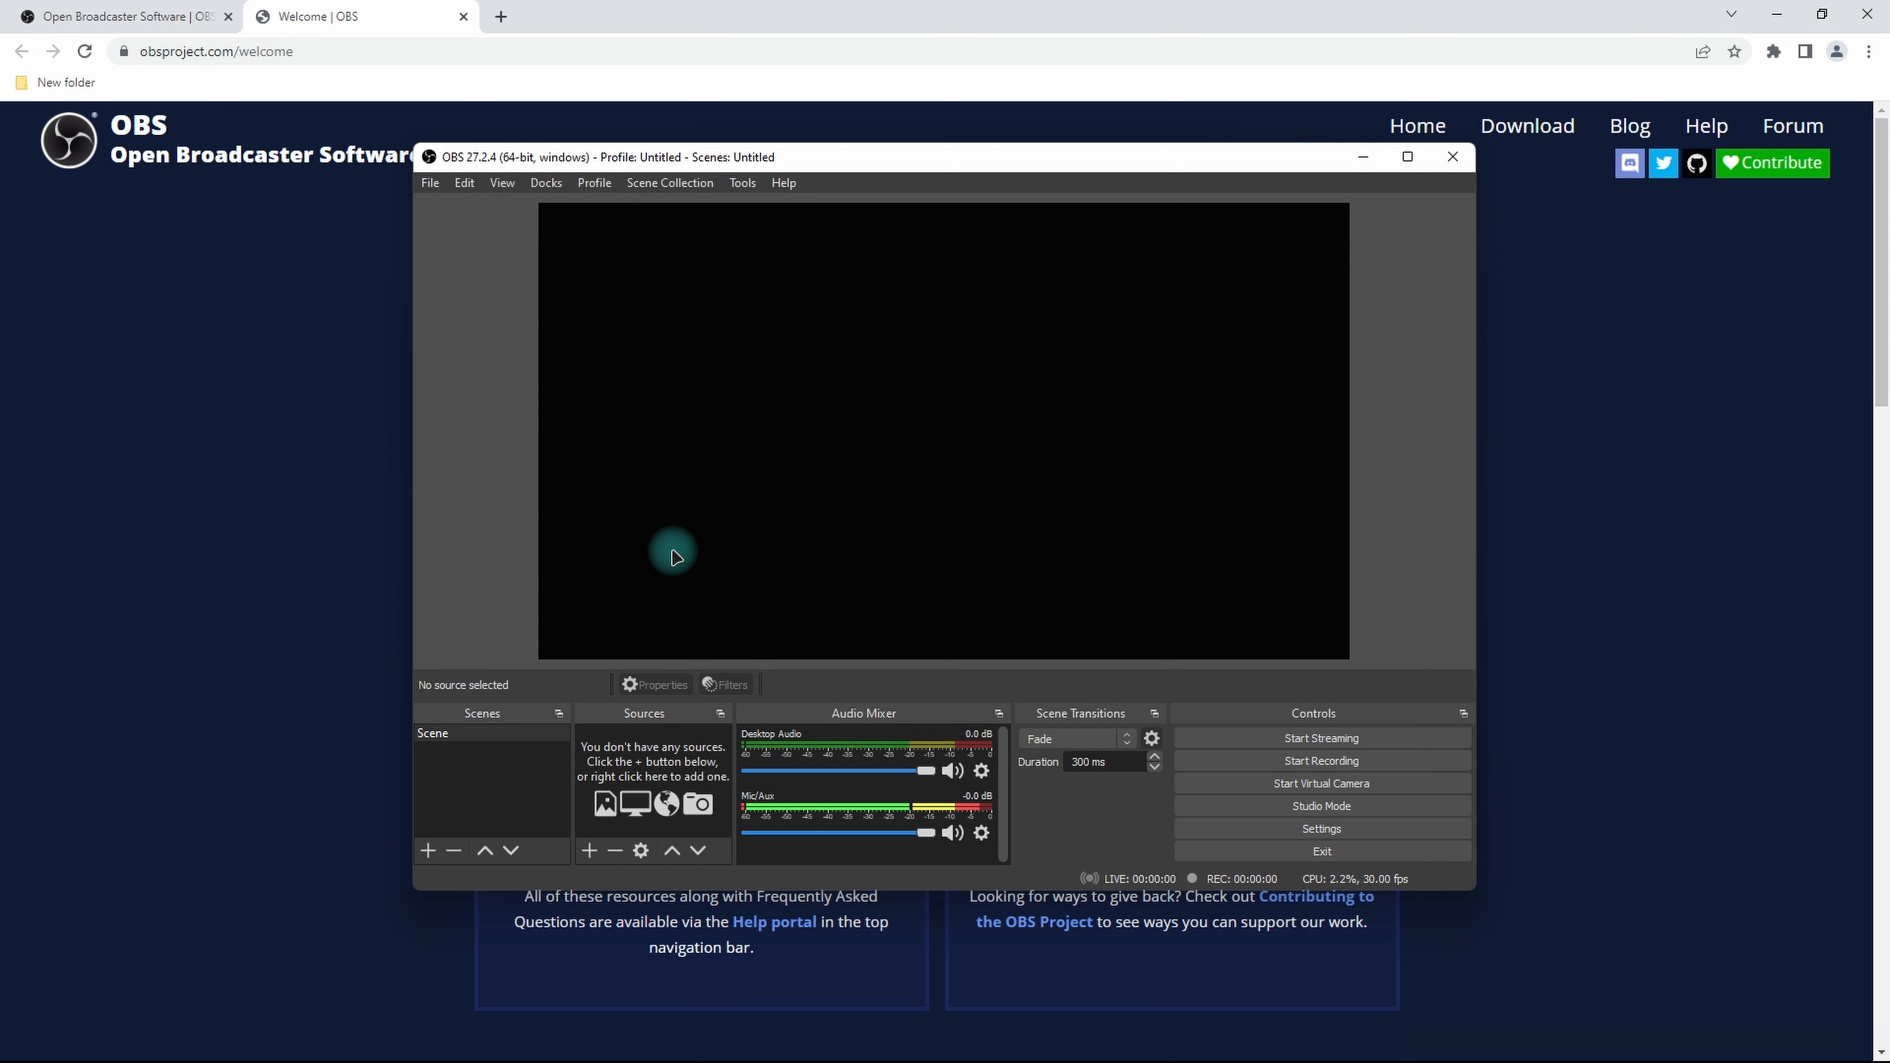
Start the Auto-Configuration Wizard and choose to optimize just for recording, without streaming
{"action": "left_click", "coordinate": [753, 186]}
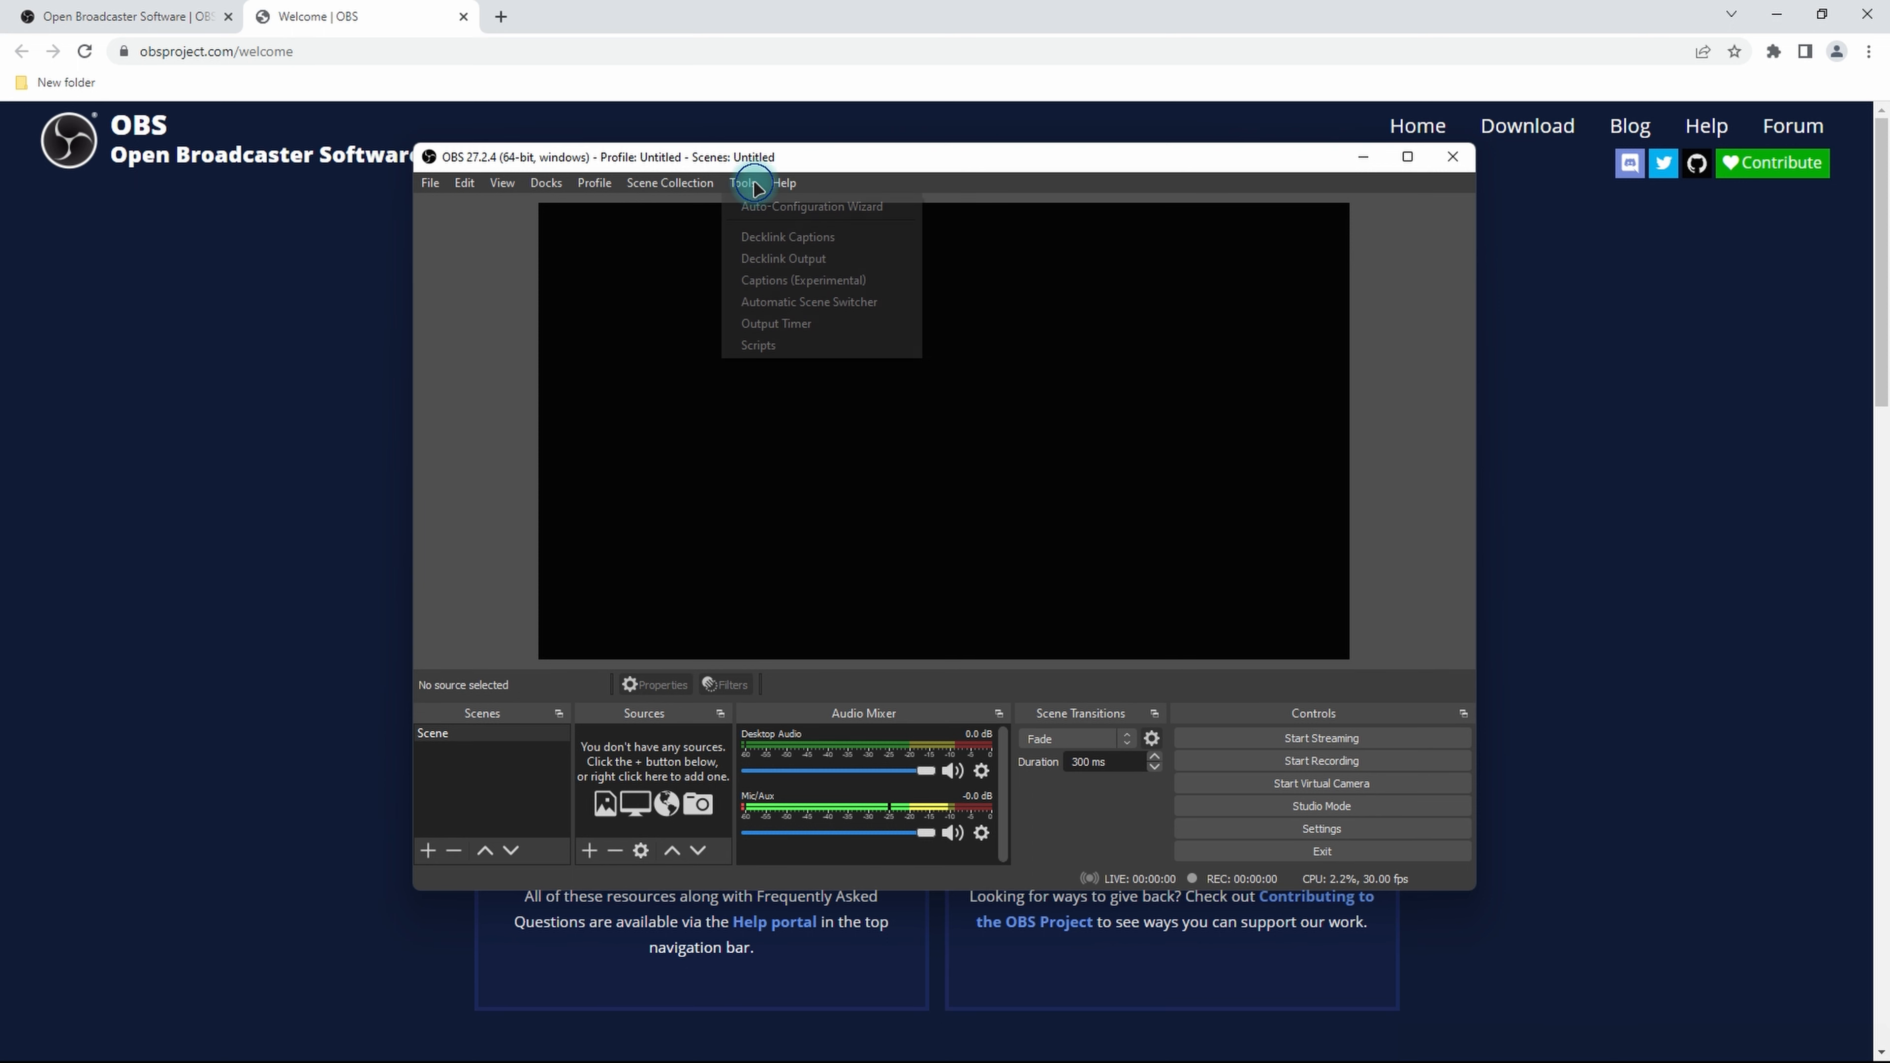
{"action": "left_click", "coordinate": [773, 207]}
{"action": "left_click_drag", "start_coordinate": [837, 357], "coordinate": [832, 253]}
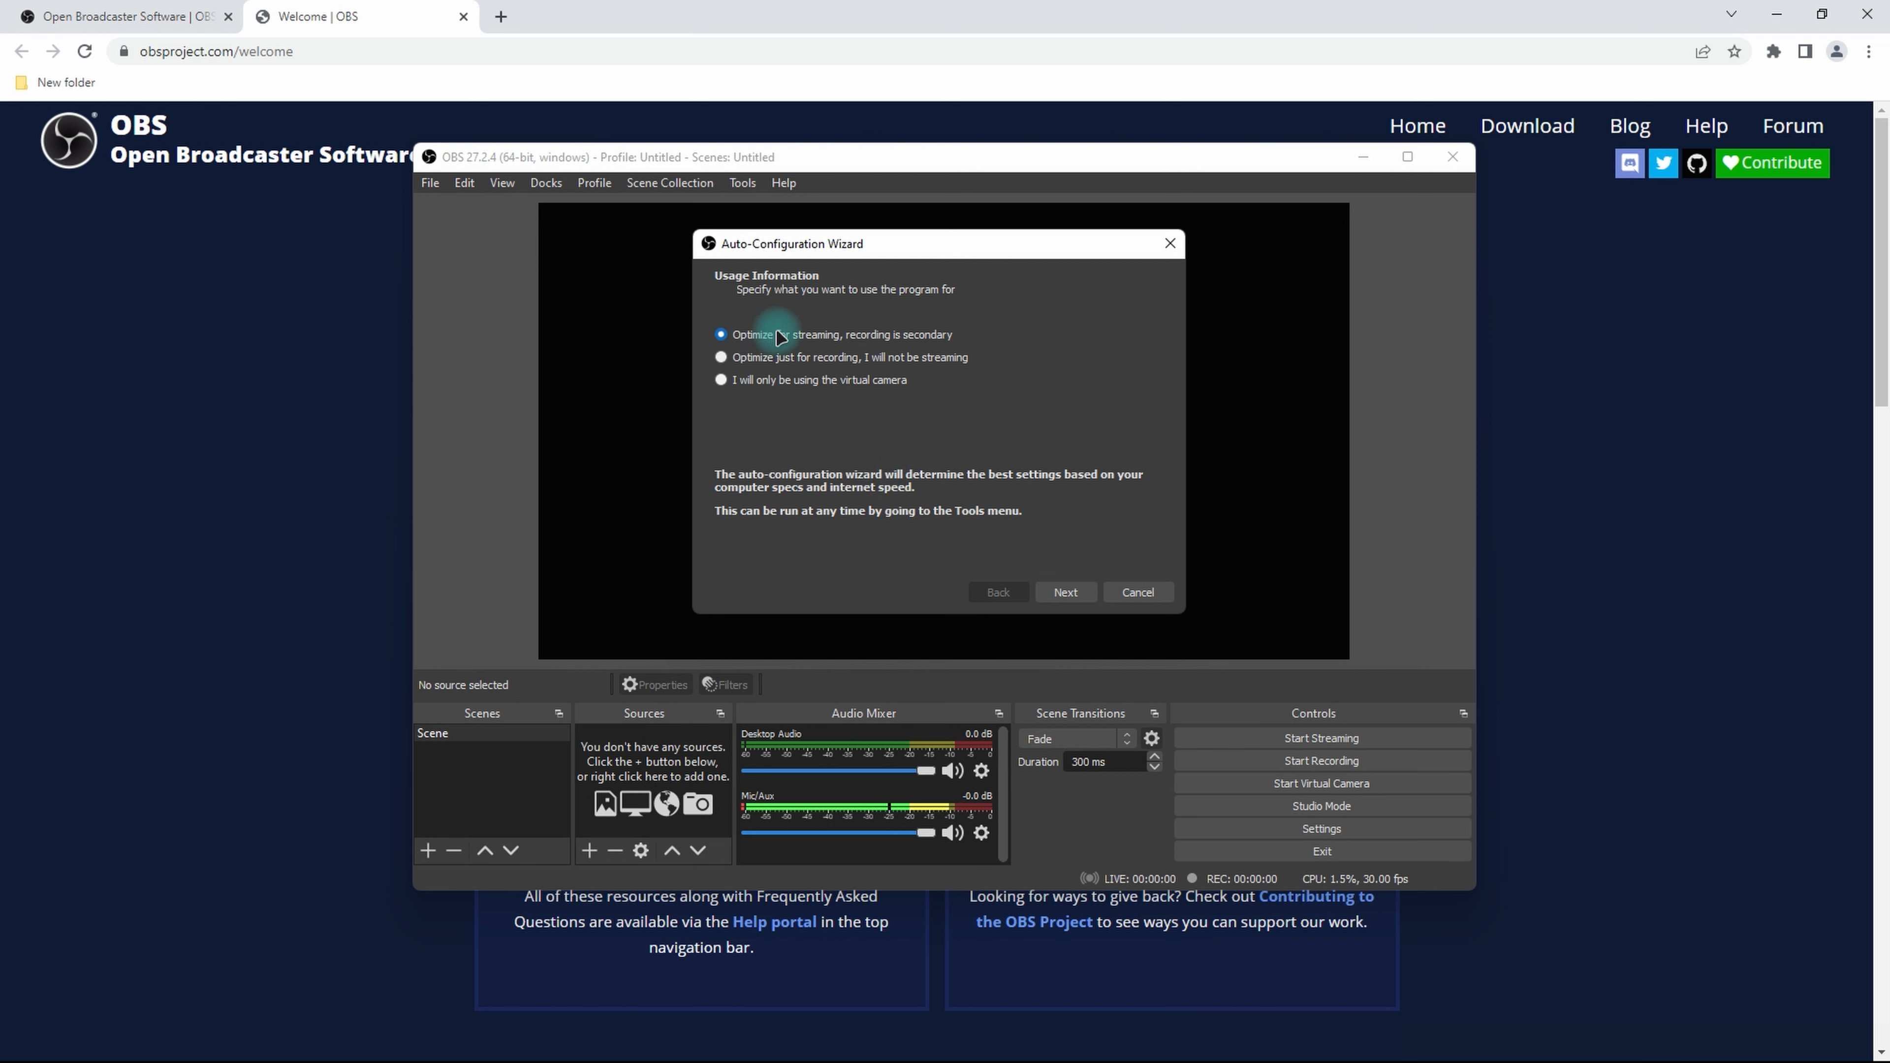
{"action": "left_click", "coordinate": [722, 358]}
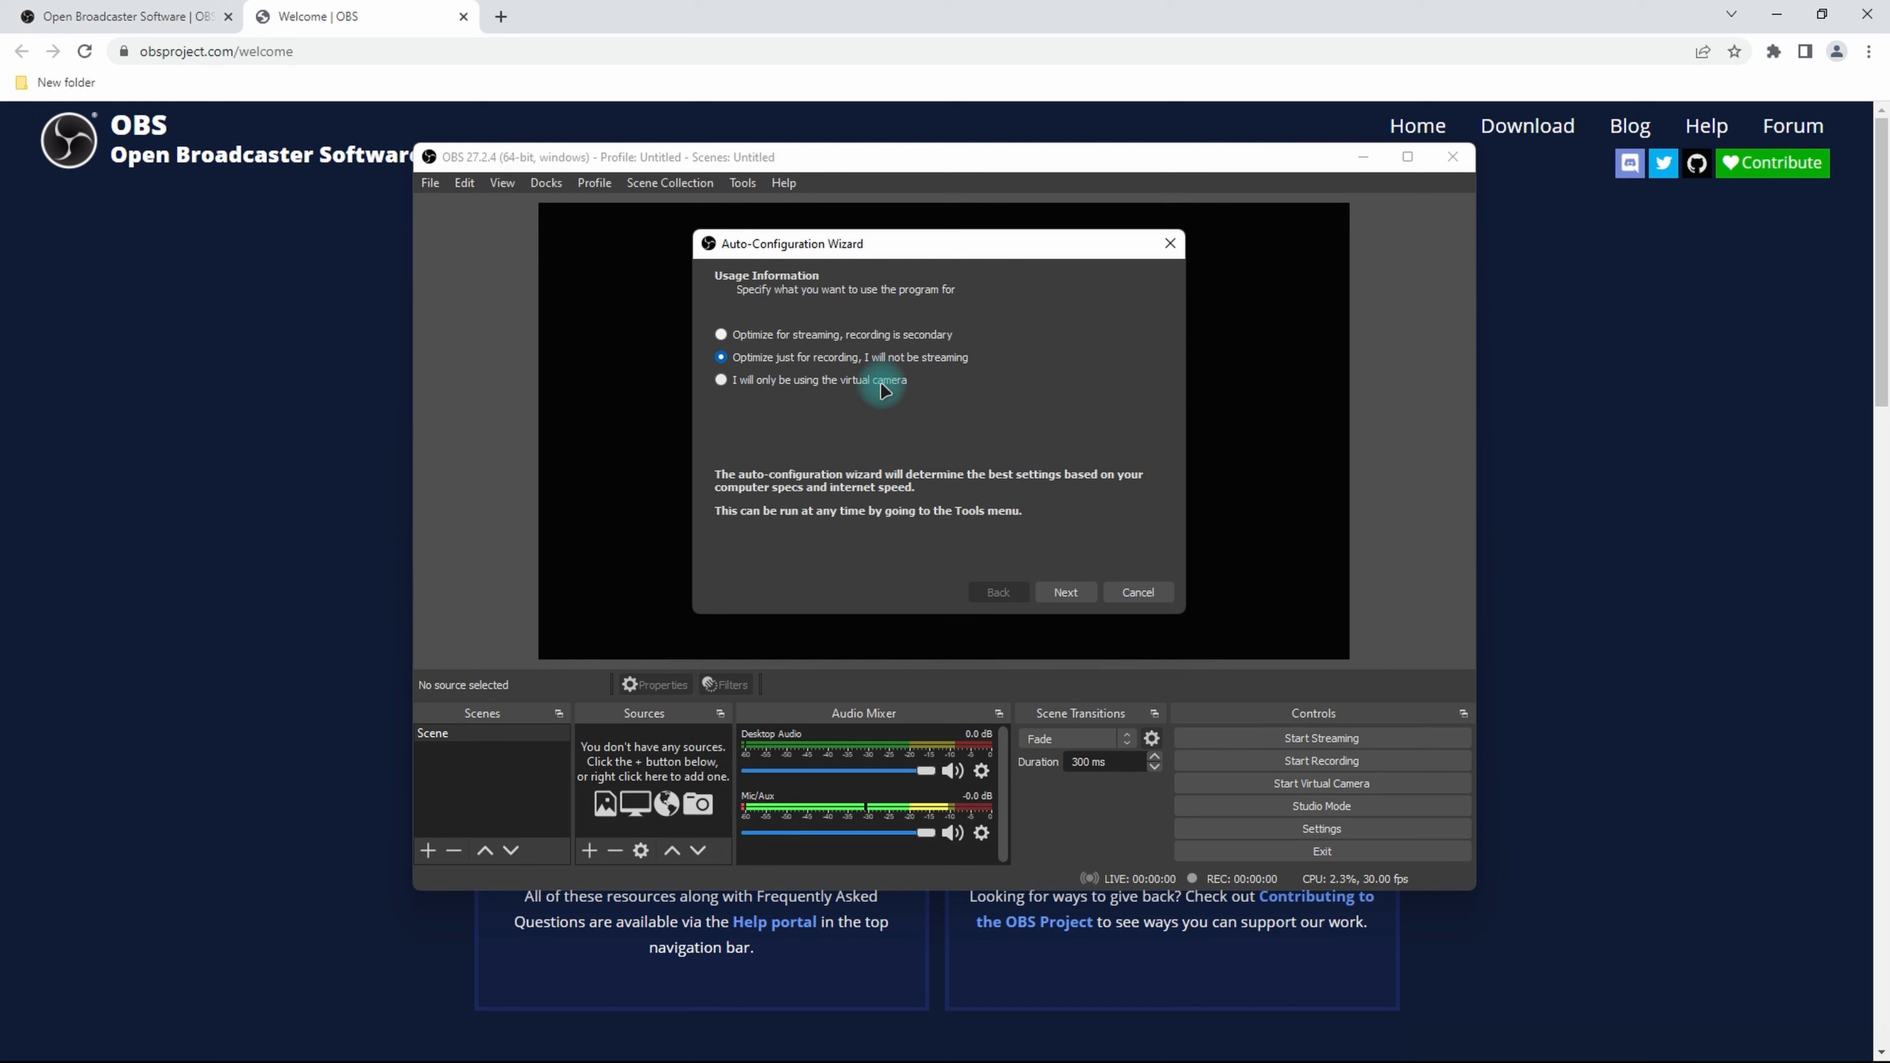
{"action": "left_click", "coordinate": [1069, 592]}
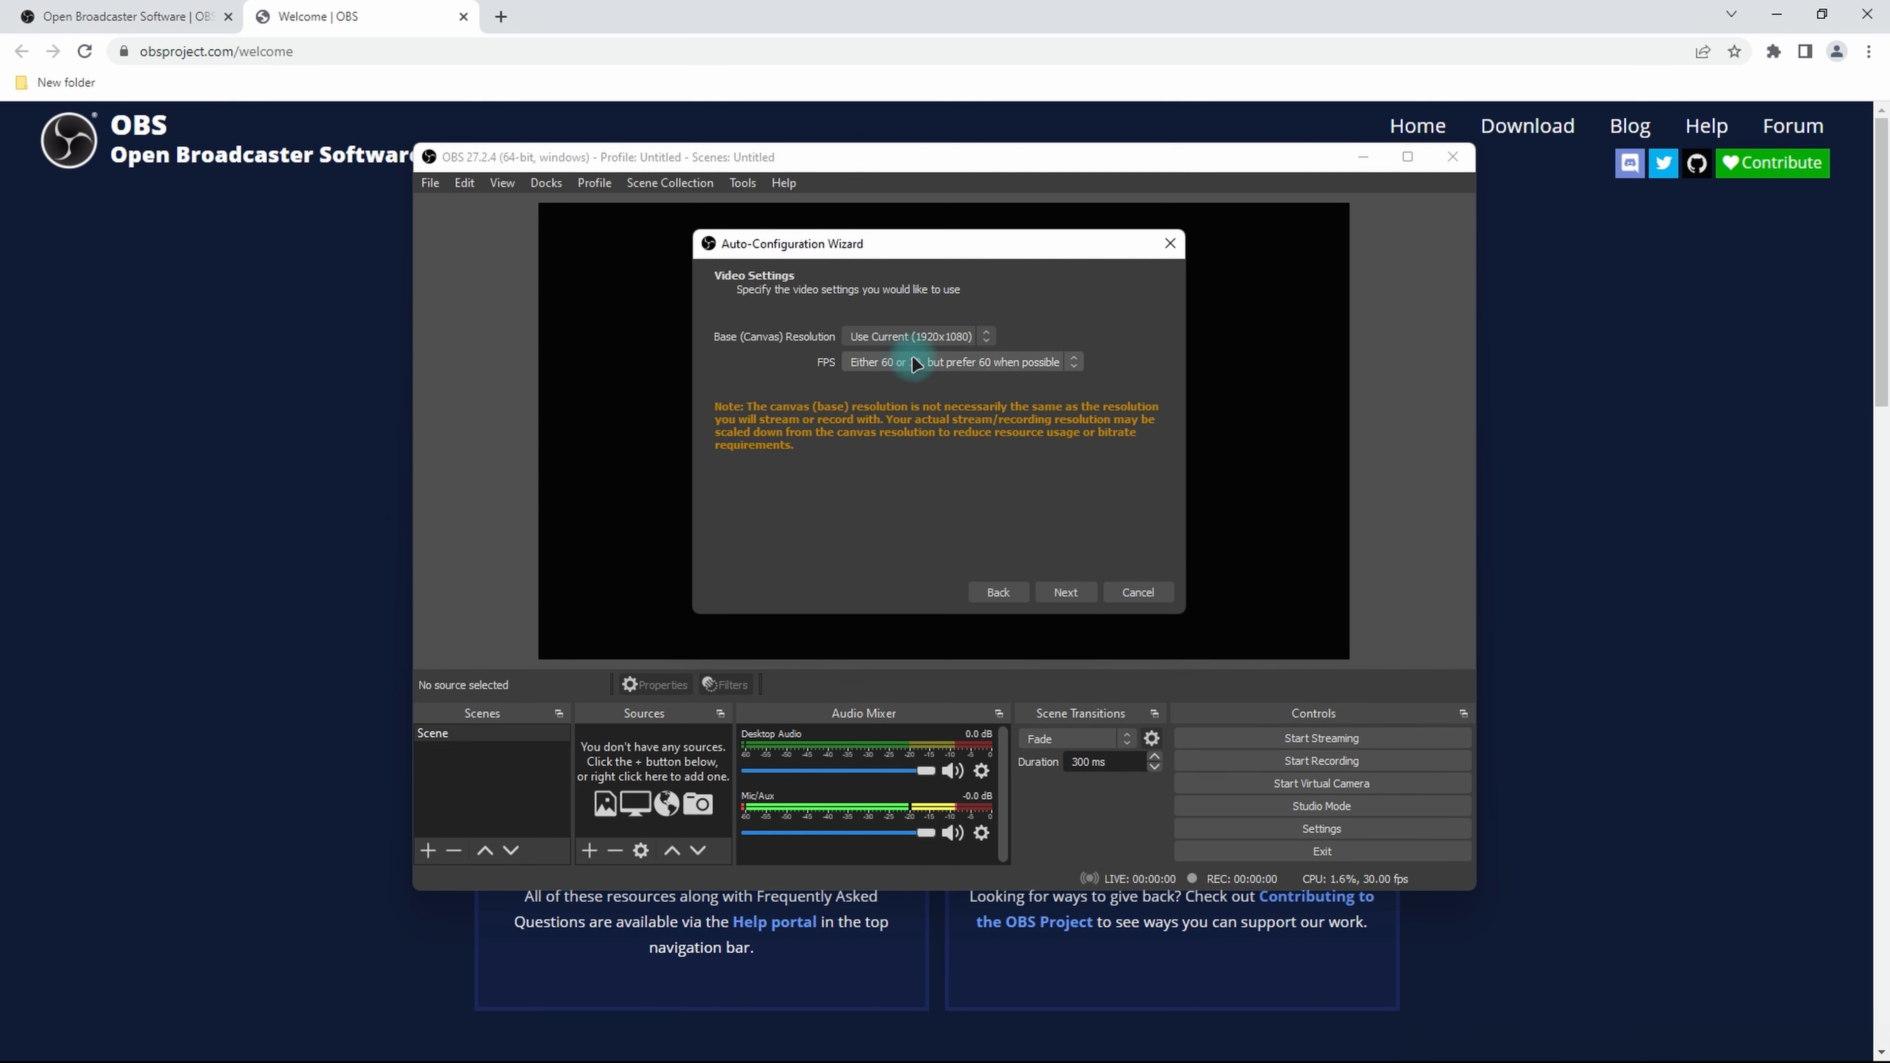
Set the wizard's base canvas resolution to Display 1 (1920x1080) and FPS to 30, and apply the resulting settings
{"action": "left_click", "coordinate": [988, 339]}
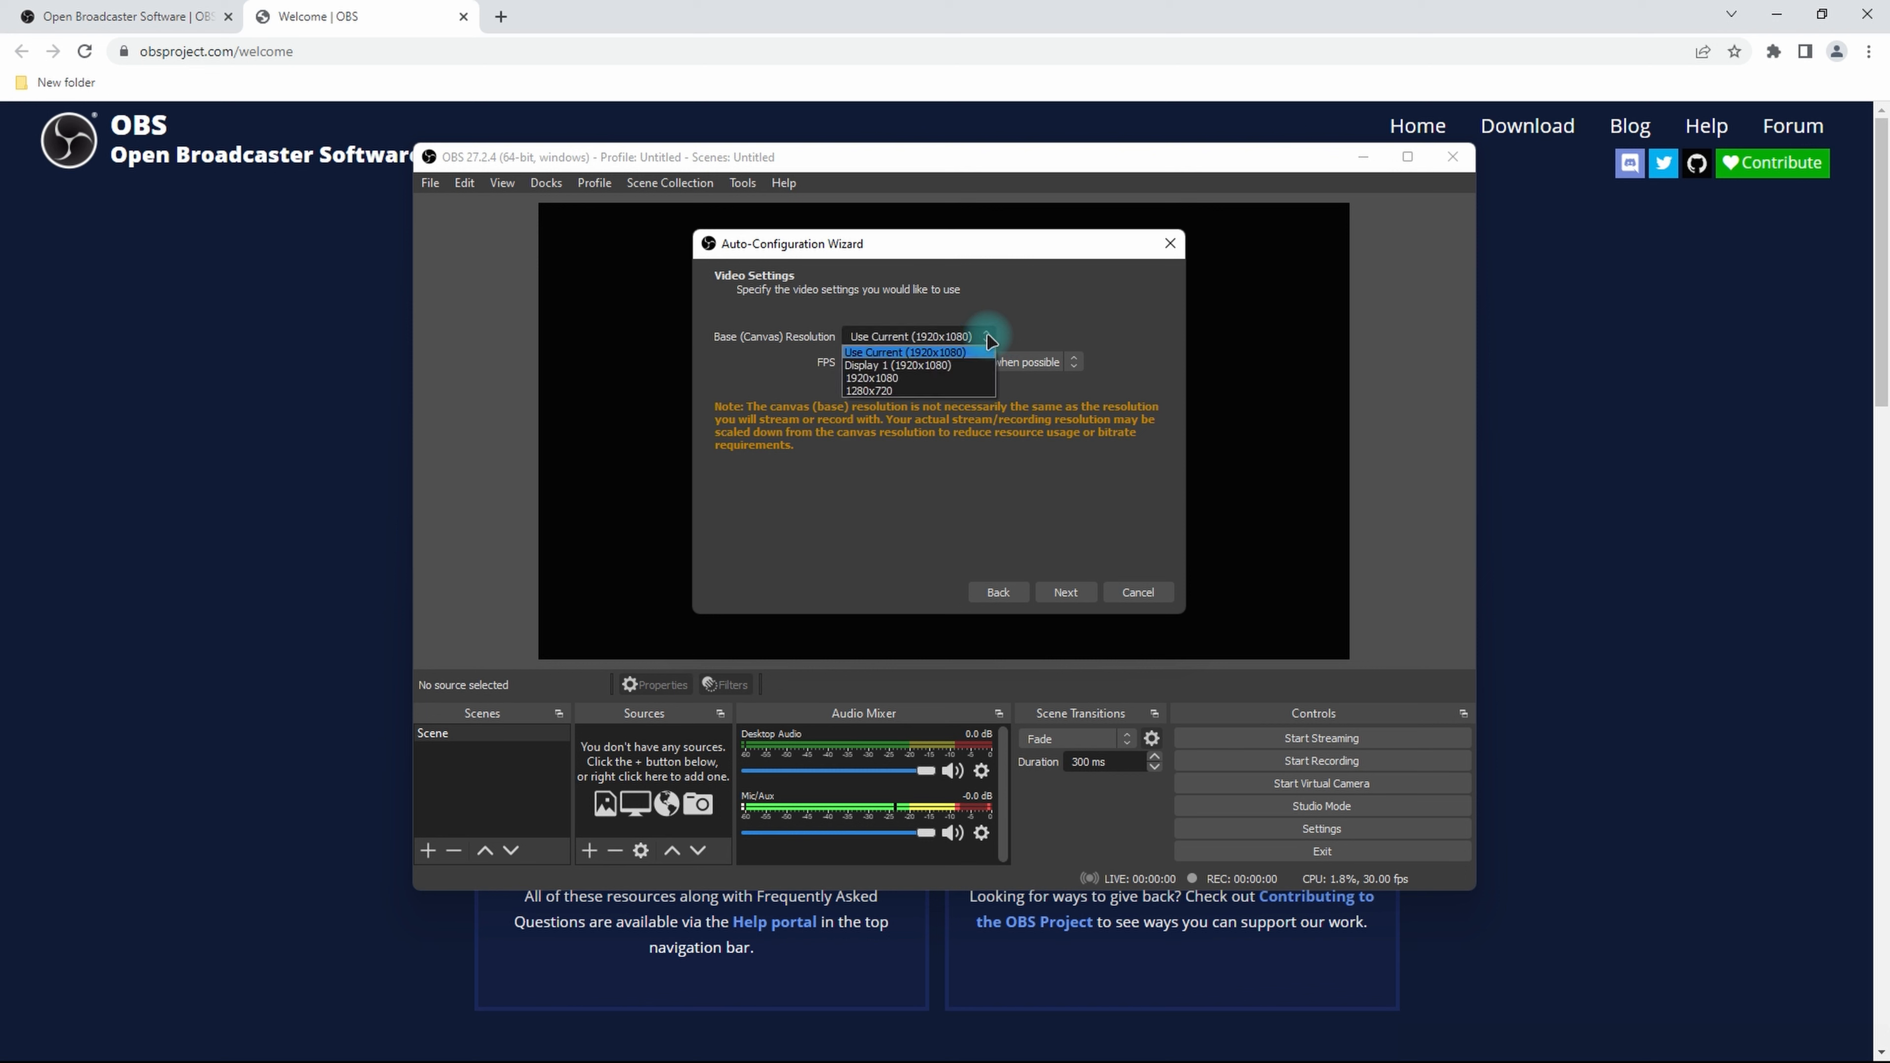
{"action": "left_click", "coordinate": [931, 365]}
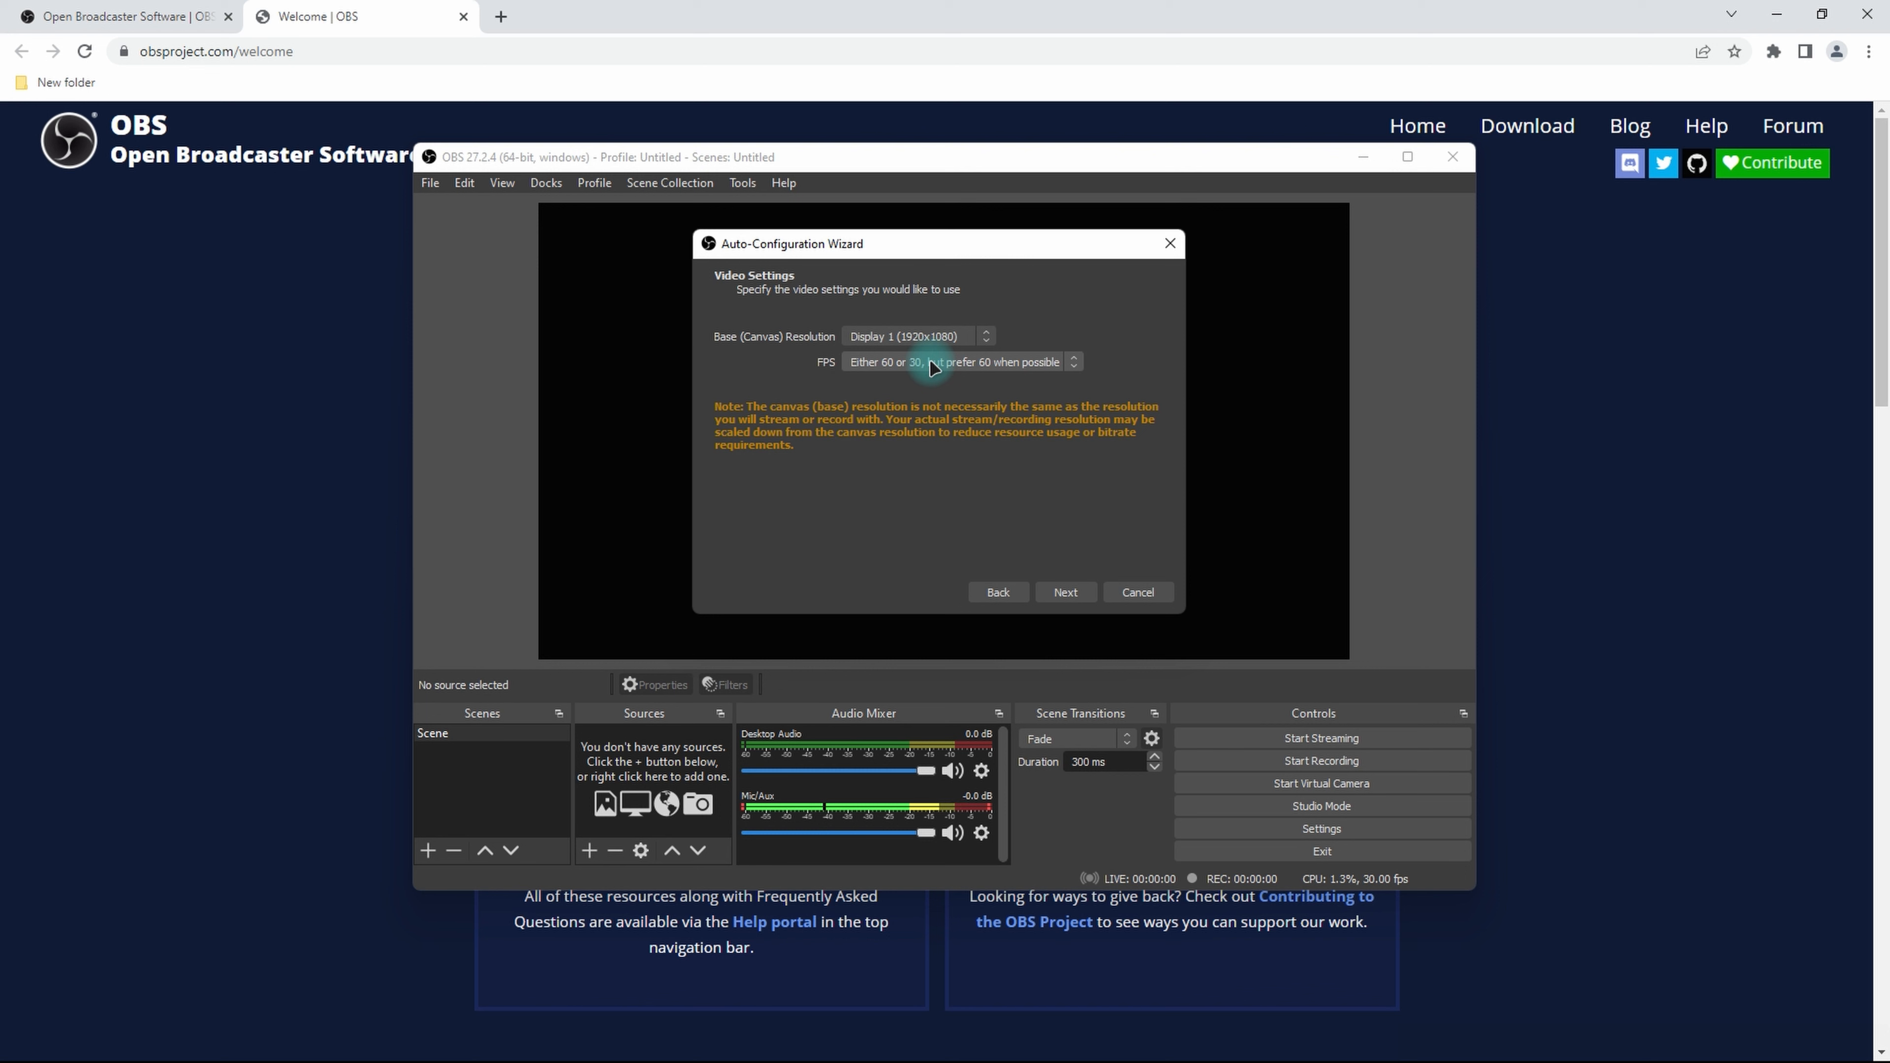
{"action": "left_click", "coordinate": [1033, 365]}
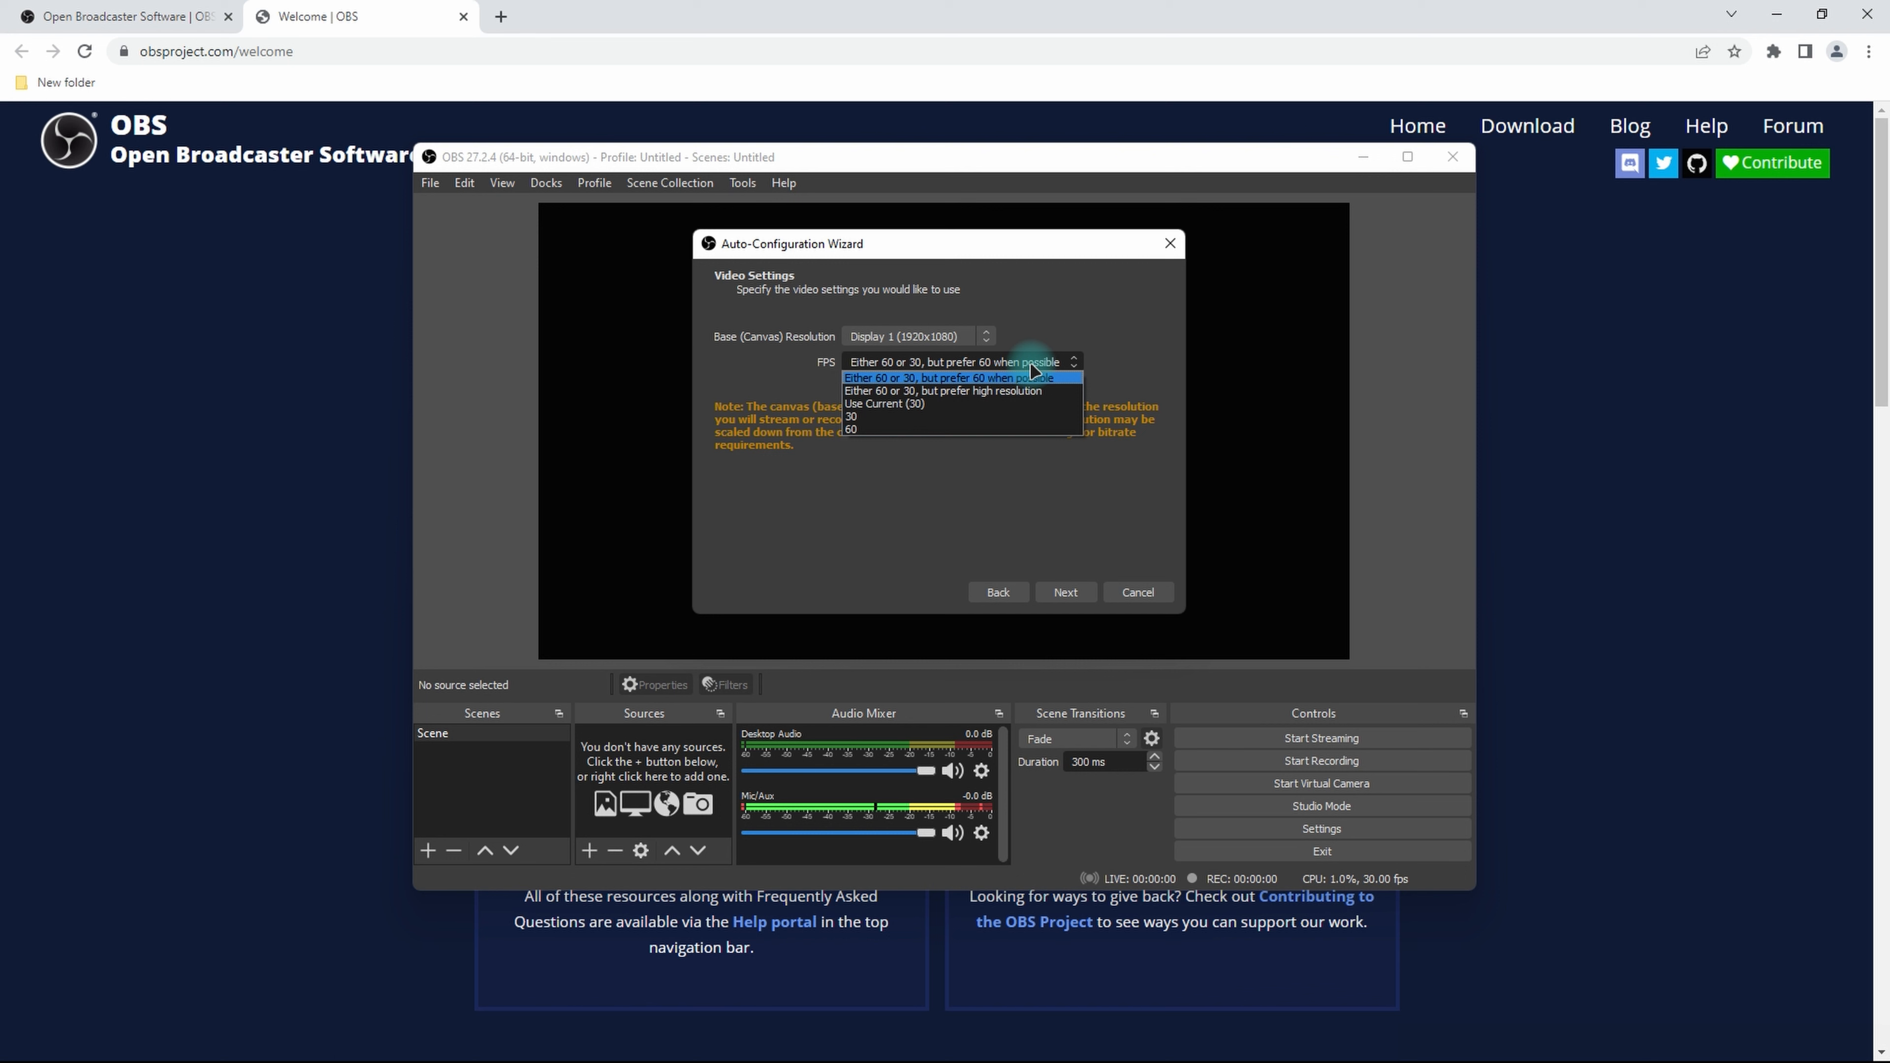
{"action": "left_click", "coordinate": [897, 415]}
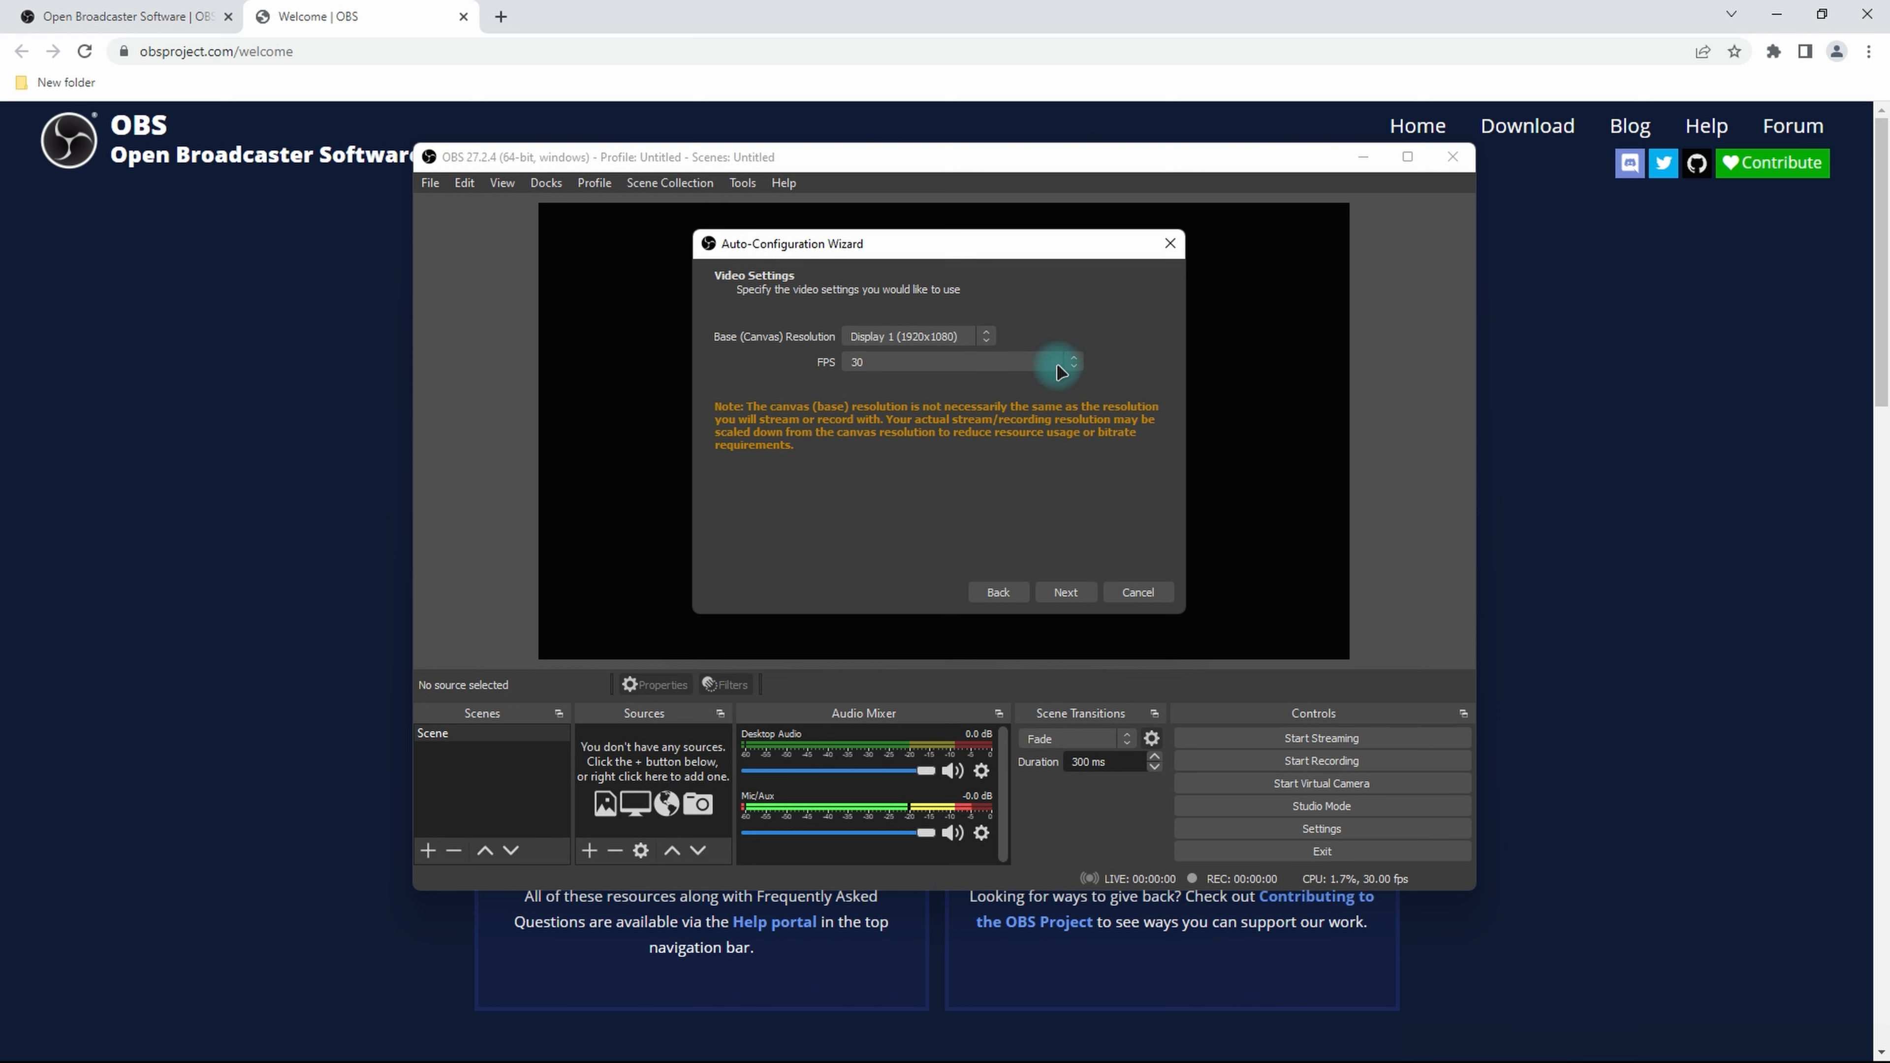
{"action": "left_click", "coordinate": [1078, 363]}
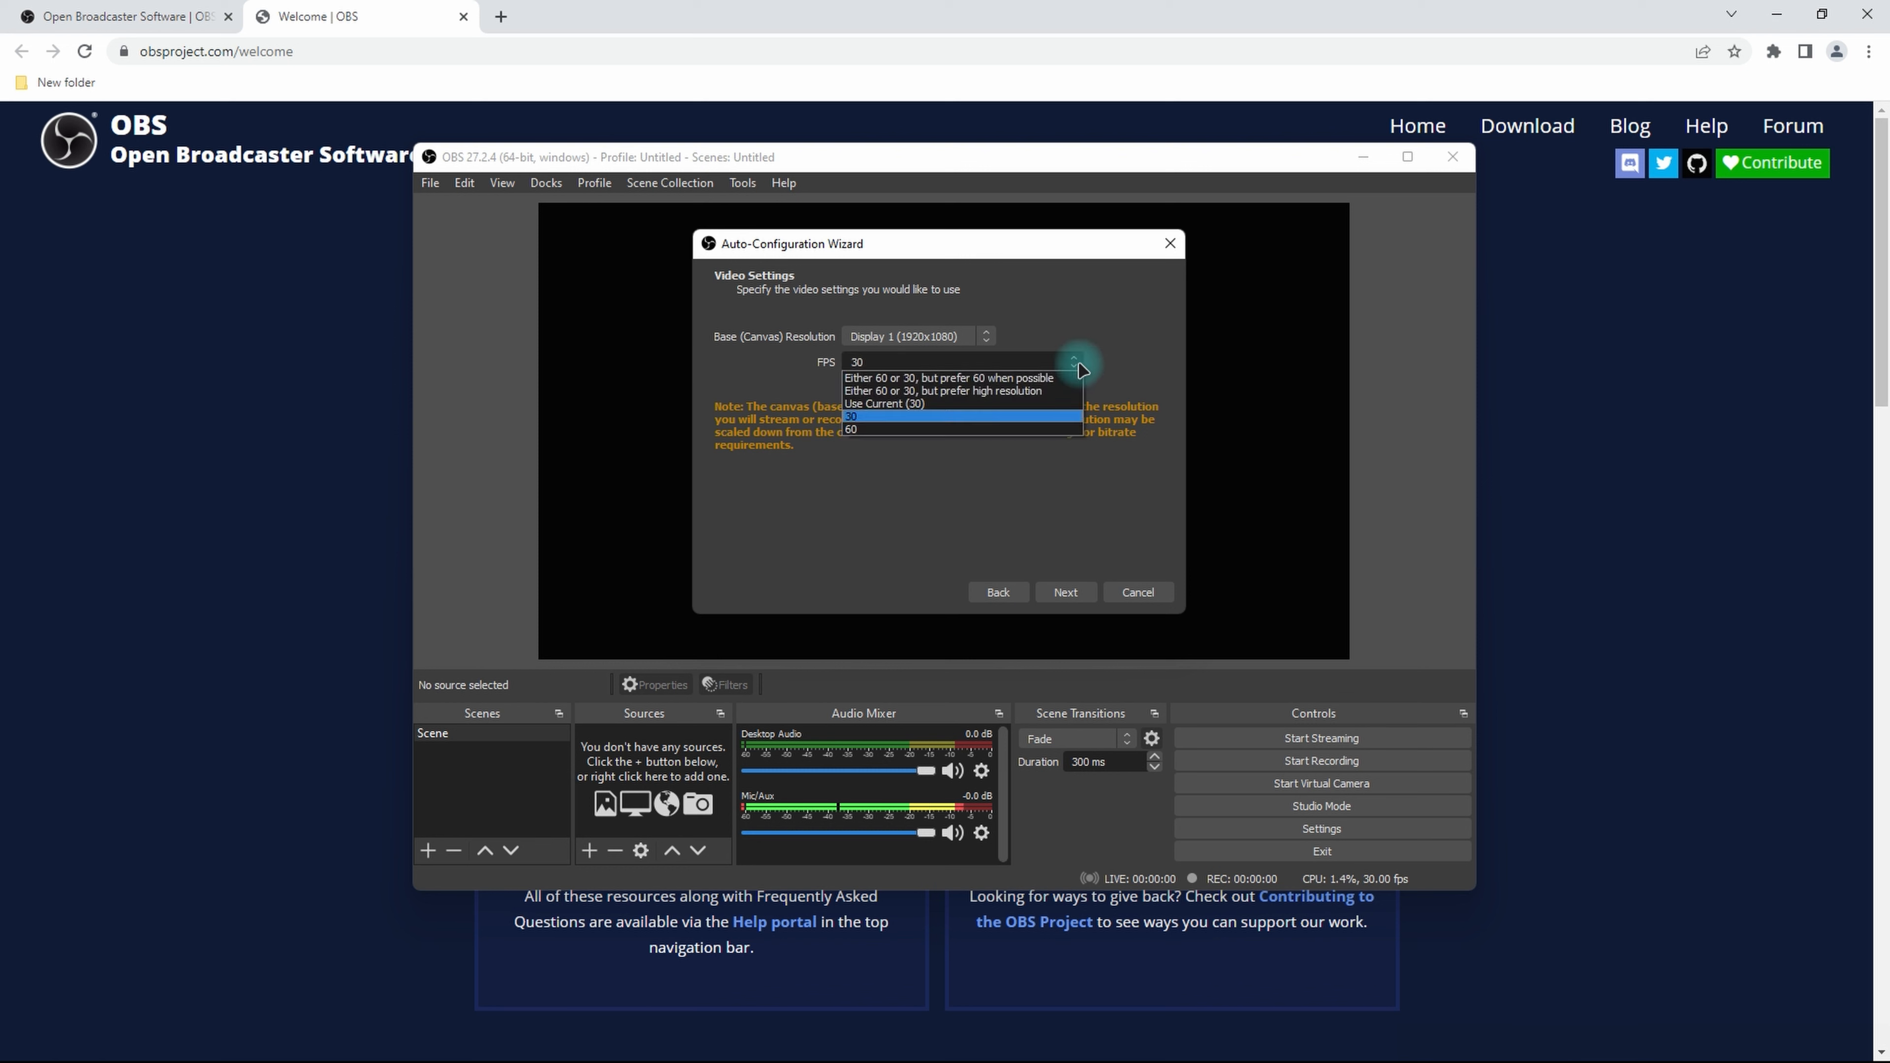
{"action": "left_click", "coordinate": [962, 417]}
{"action": "left_click", "coordinate": [1085, 596]}
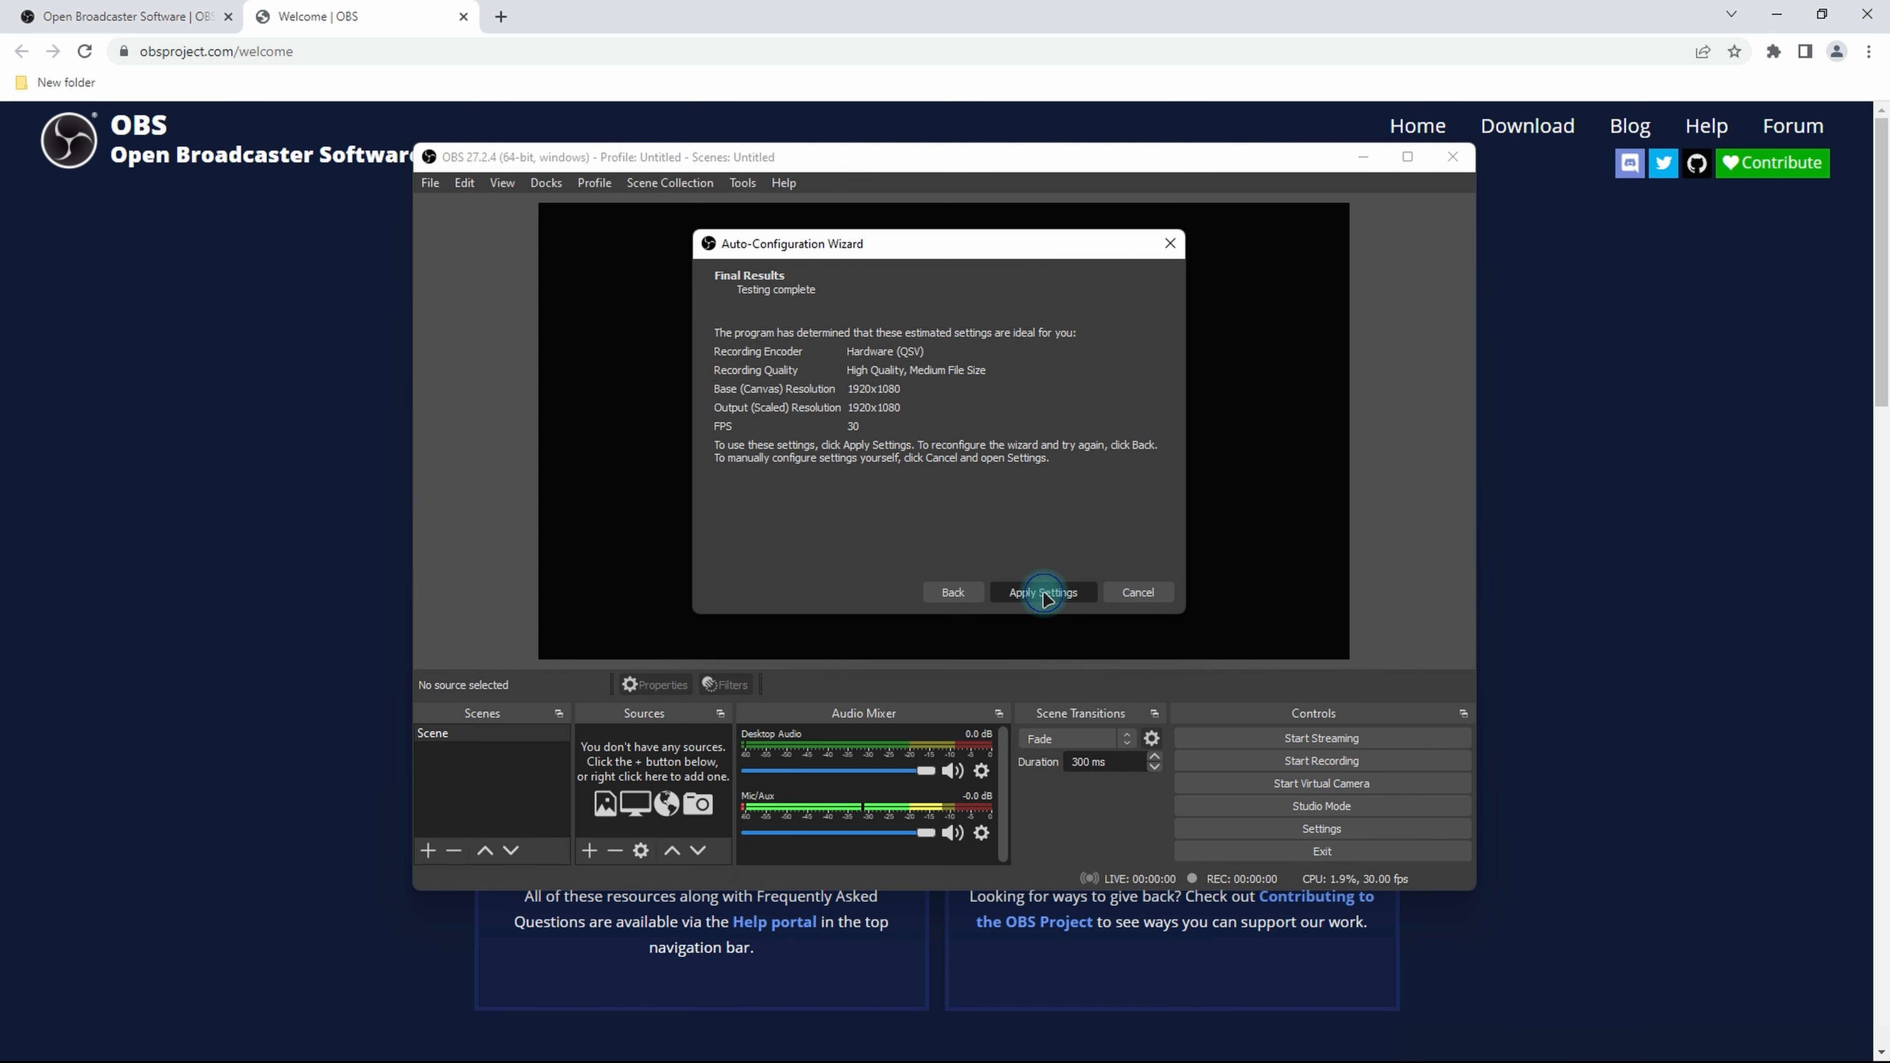
{"action": "left_click", "coordinate": [1046, 596]}
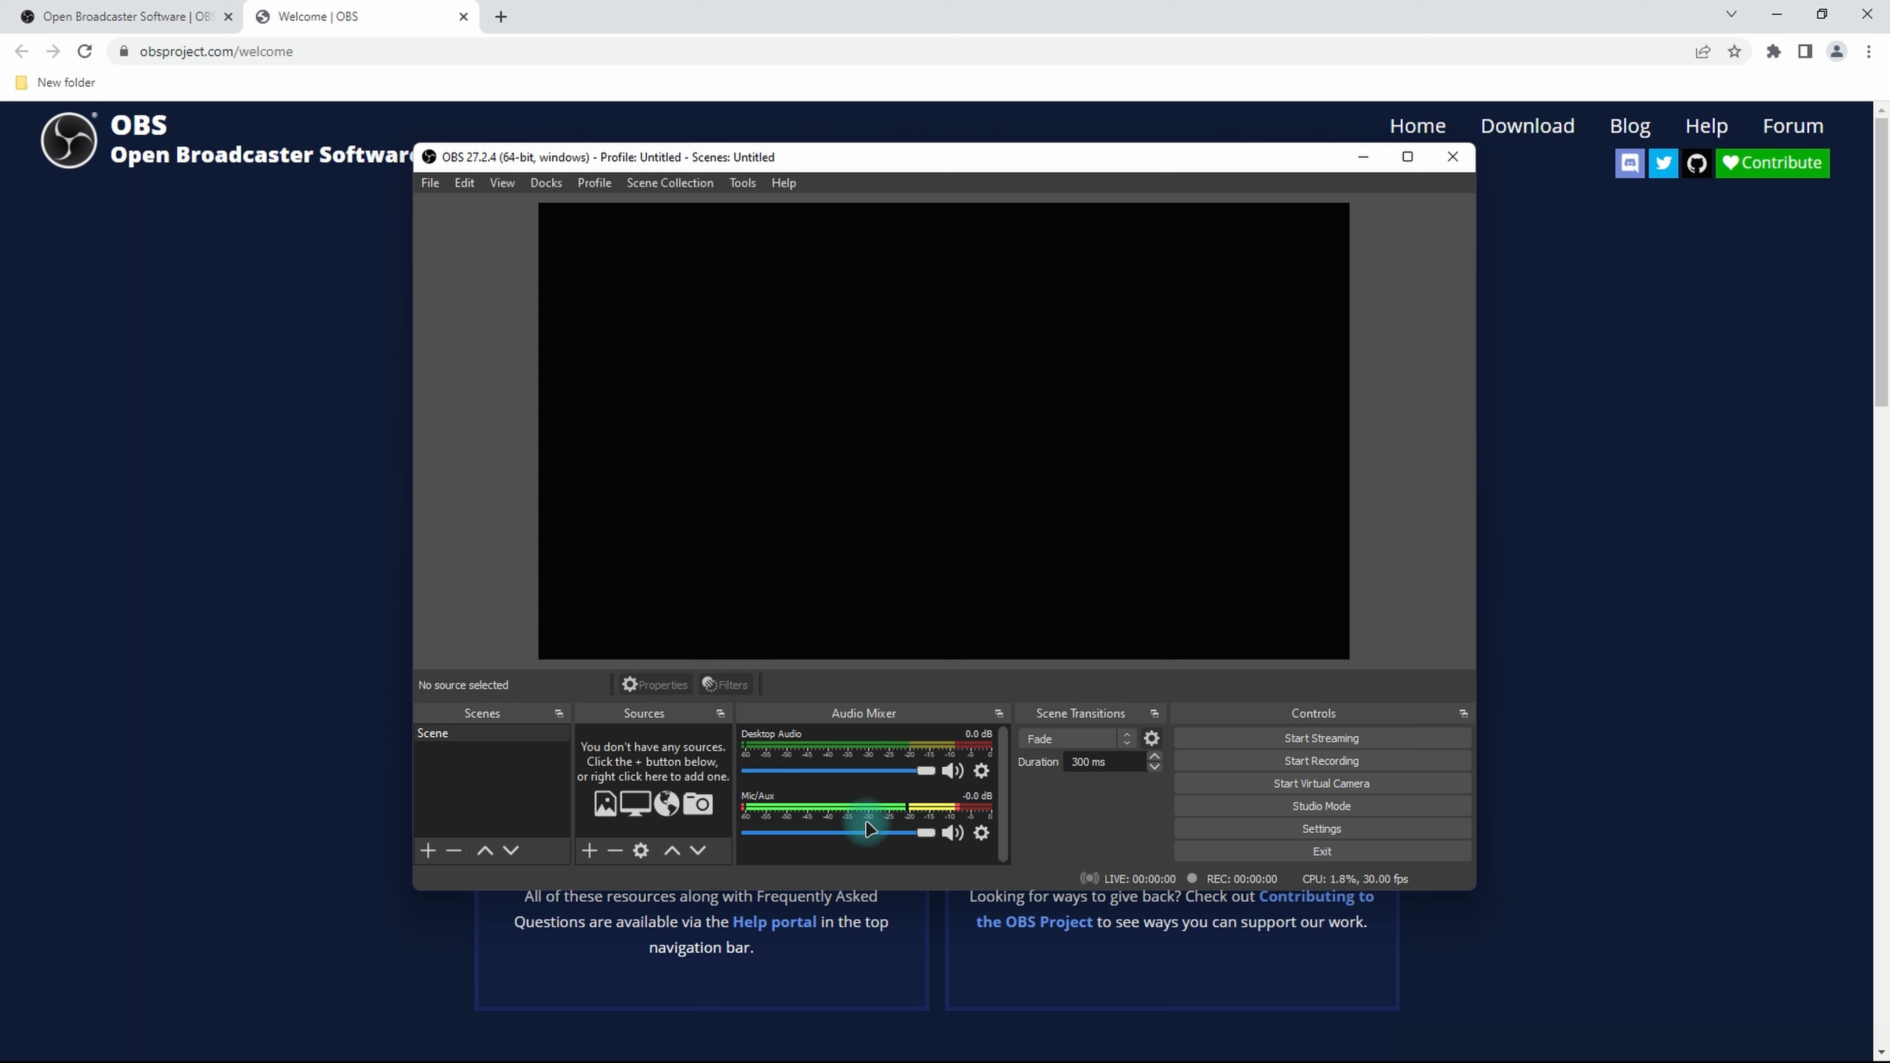
Add a new Display Capture source to the scene, using the Automatic capture method and Display 1 with the cursor captured
{"action": "left_click", "coordinate": [450, 737]}
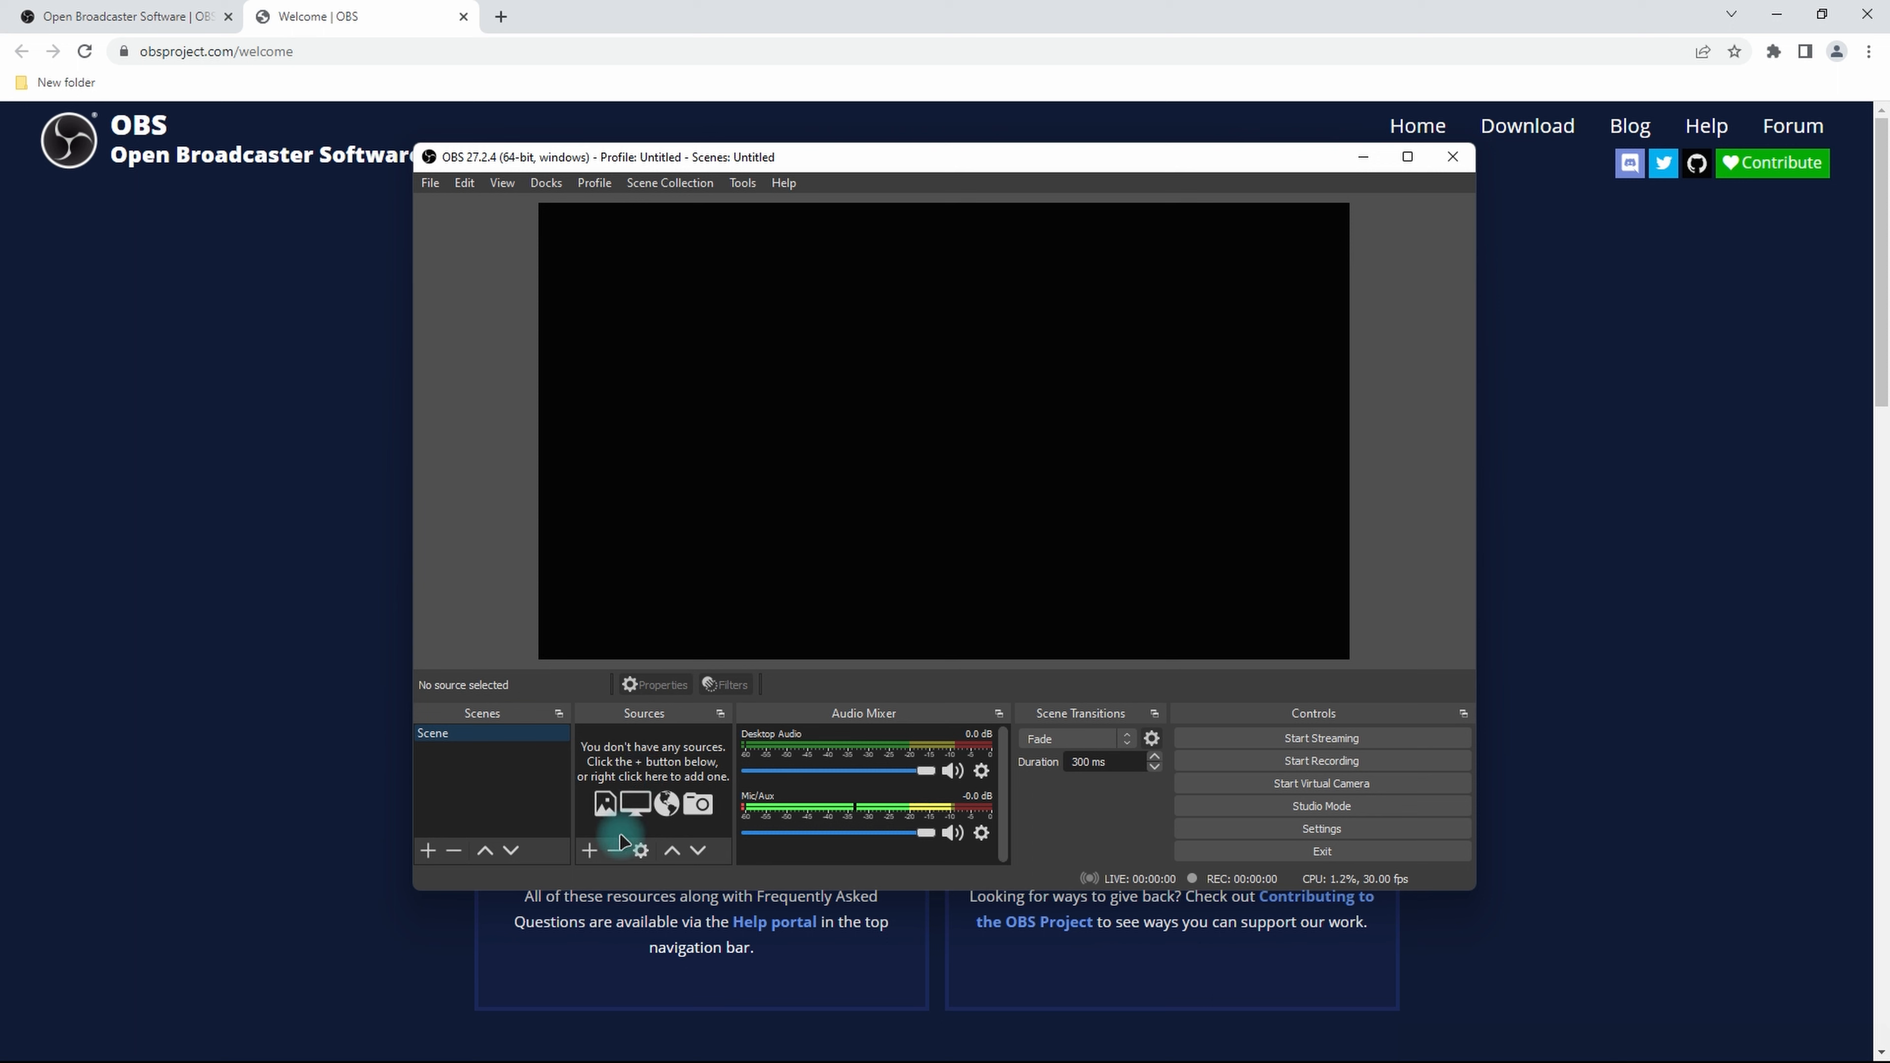
{"action": "left_click", "coordinate": [588, 853]}
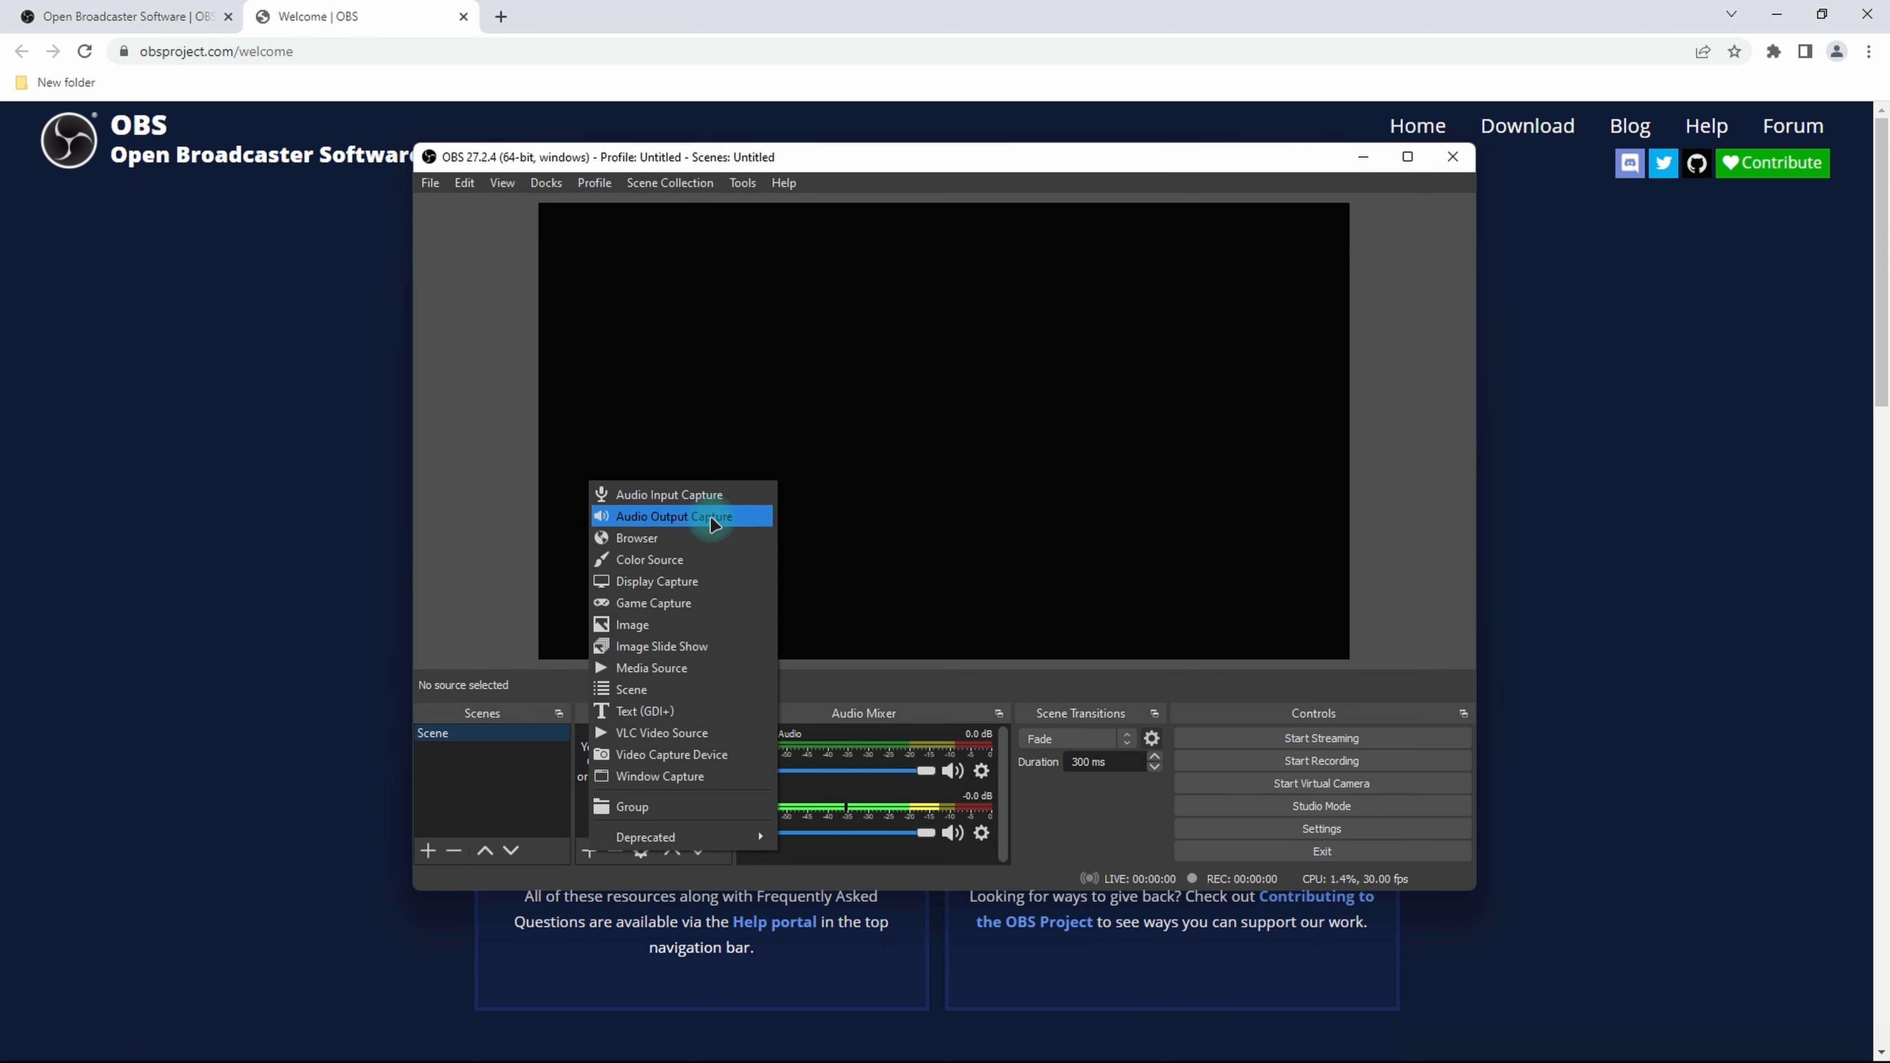
{"action": "left_click", "coordinate": [698, 584]}
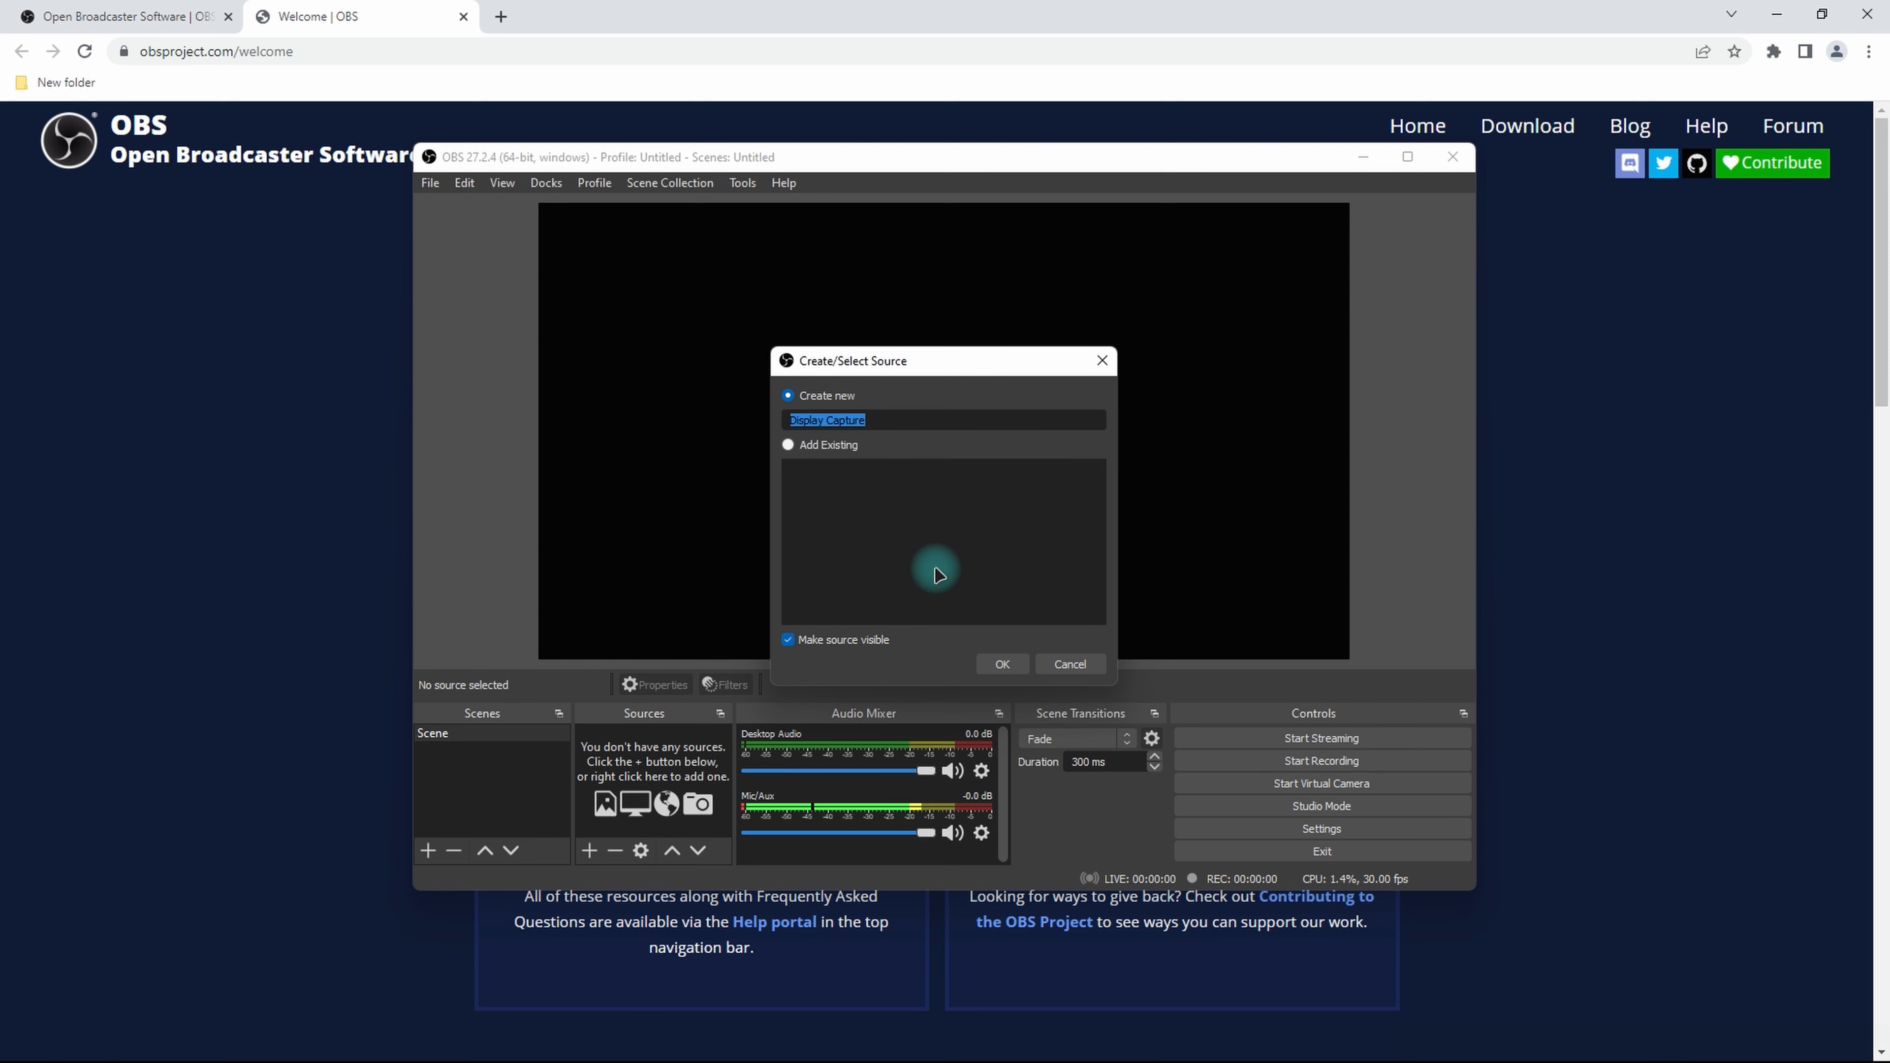
{"action": "left_click", "coordinate": [1002, 664]}
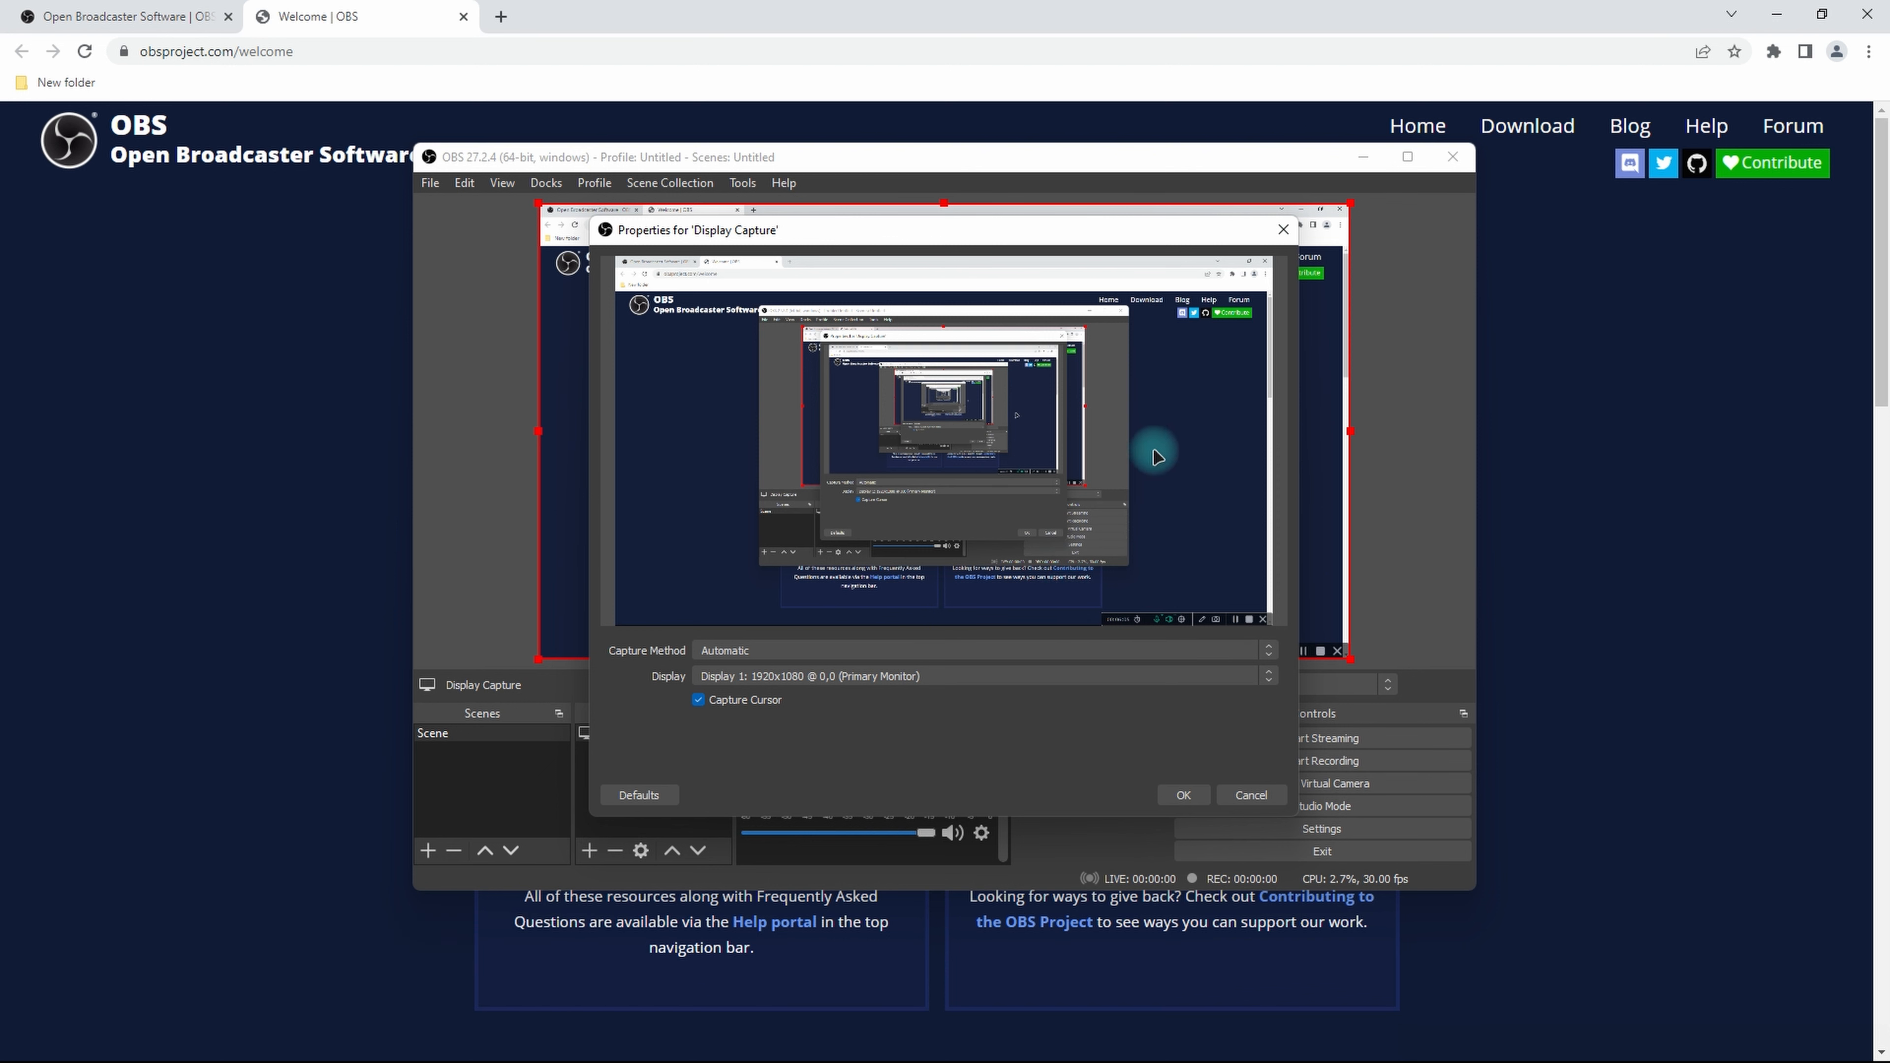
{"action": "left_click", "coordinate": [772, 650]}
{"action": "left_click", "coordinate": [794, 658]}
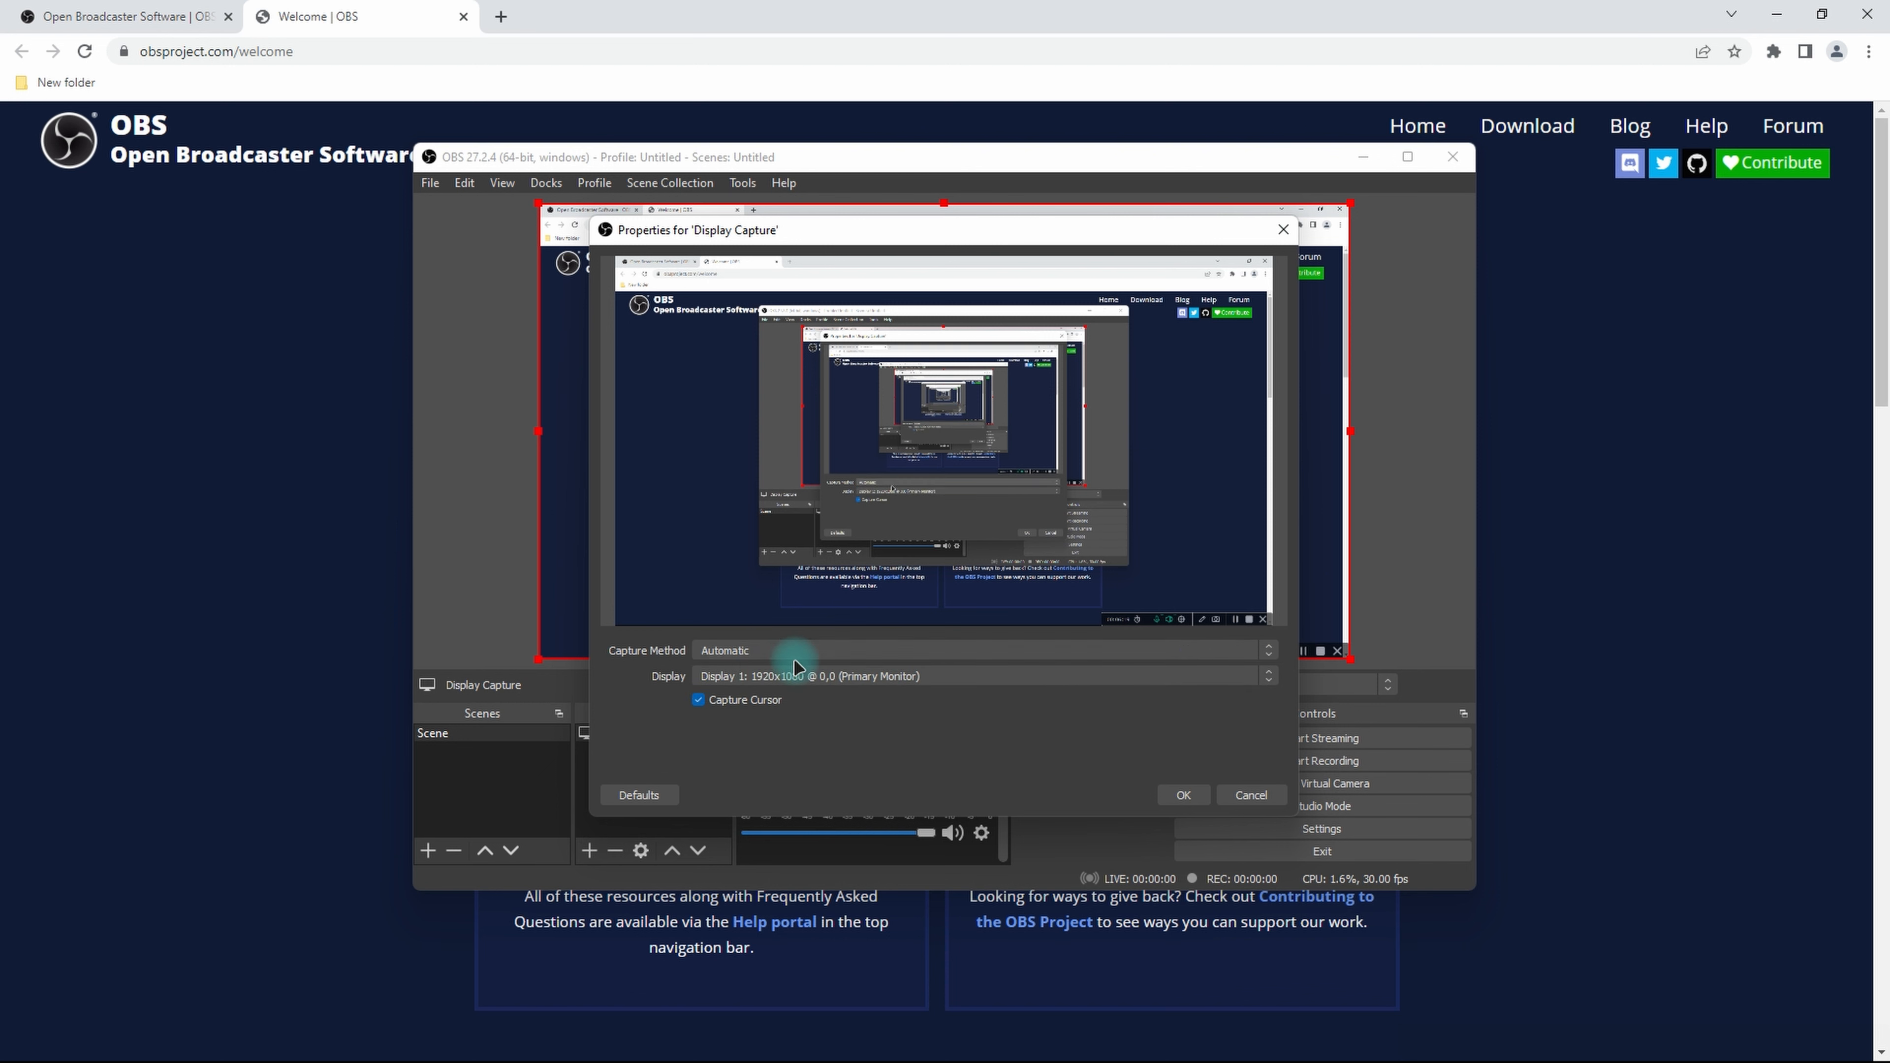
{"action": "left_click", "coordinate": [875, 678]}
{"action": "left_click", "coordinate": [874, 677]}
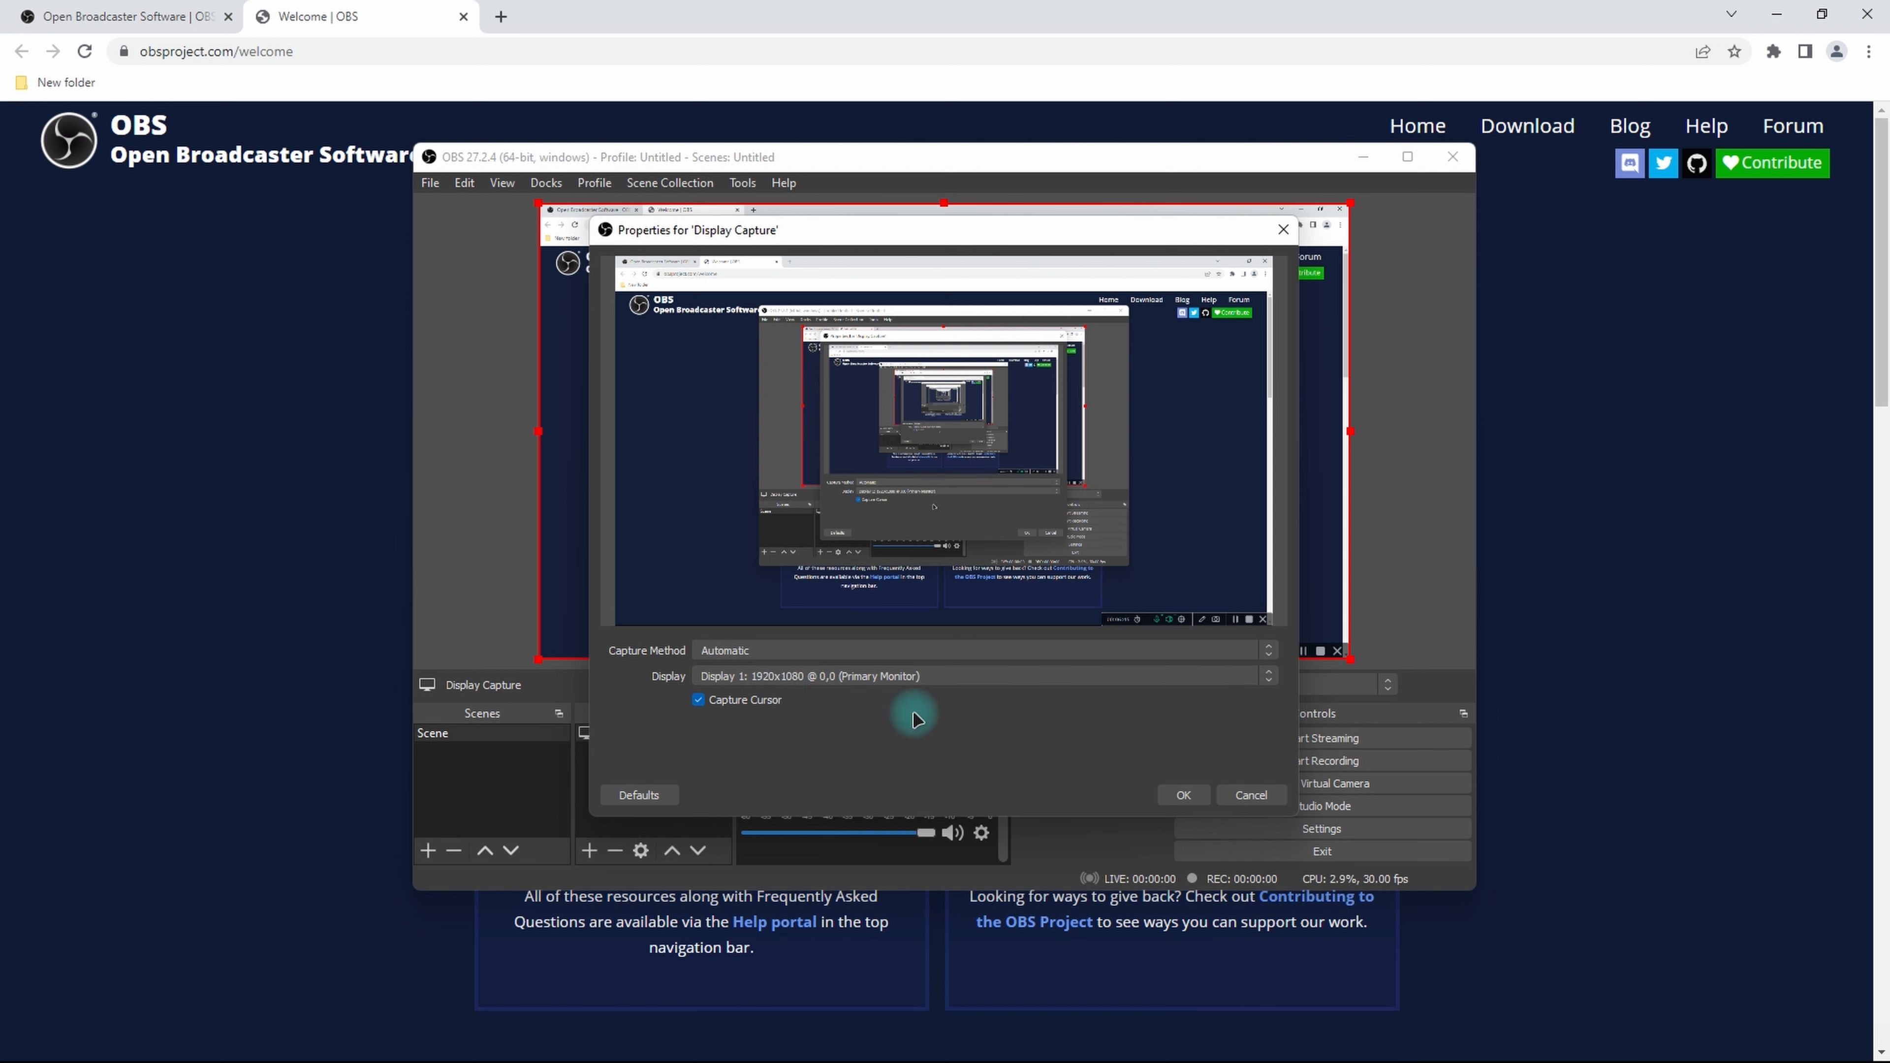
{"action": "left_click", "coordinate": [1192, 800]}
{"action": "left_click", "coordinate": [628, 730]}
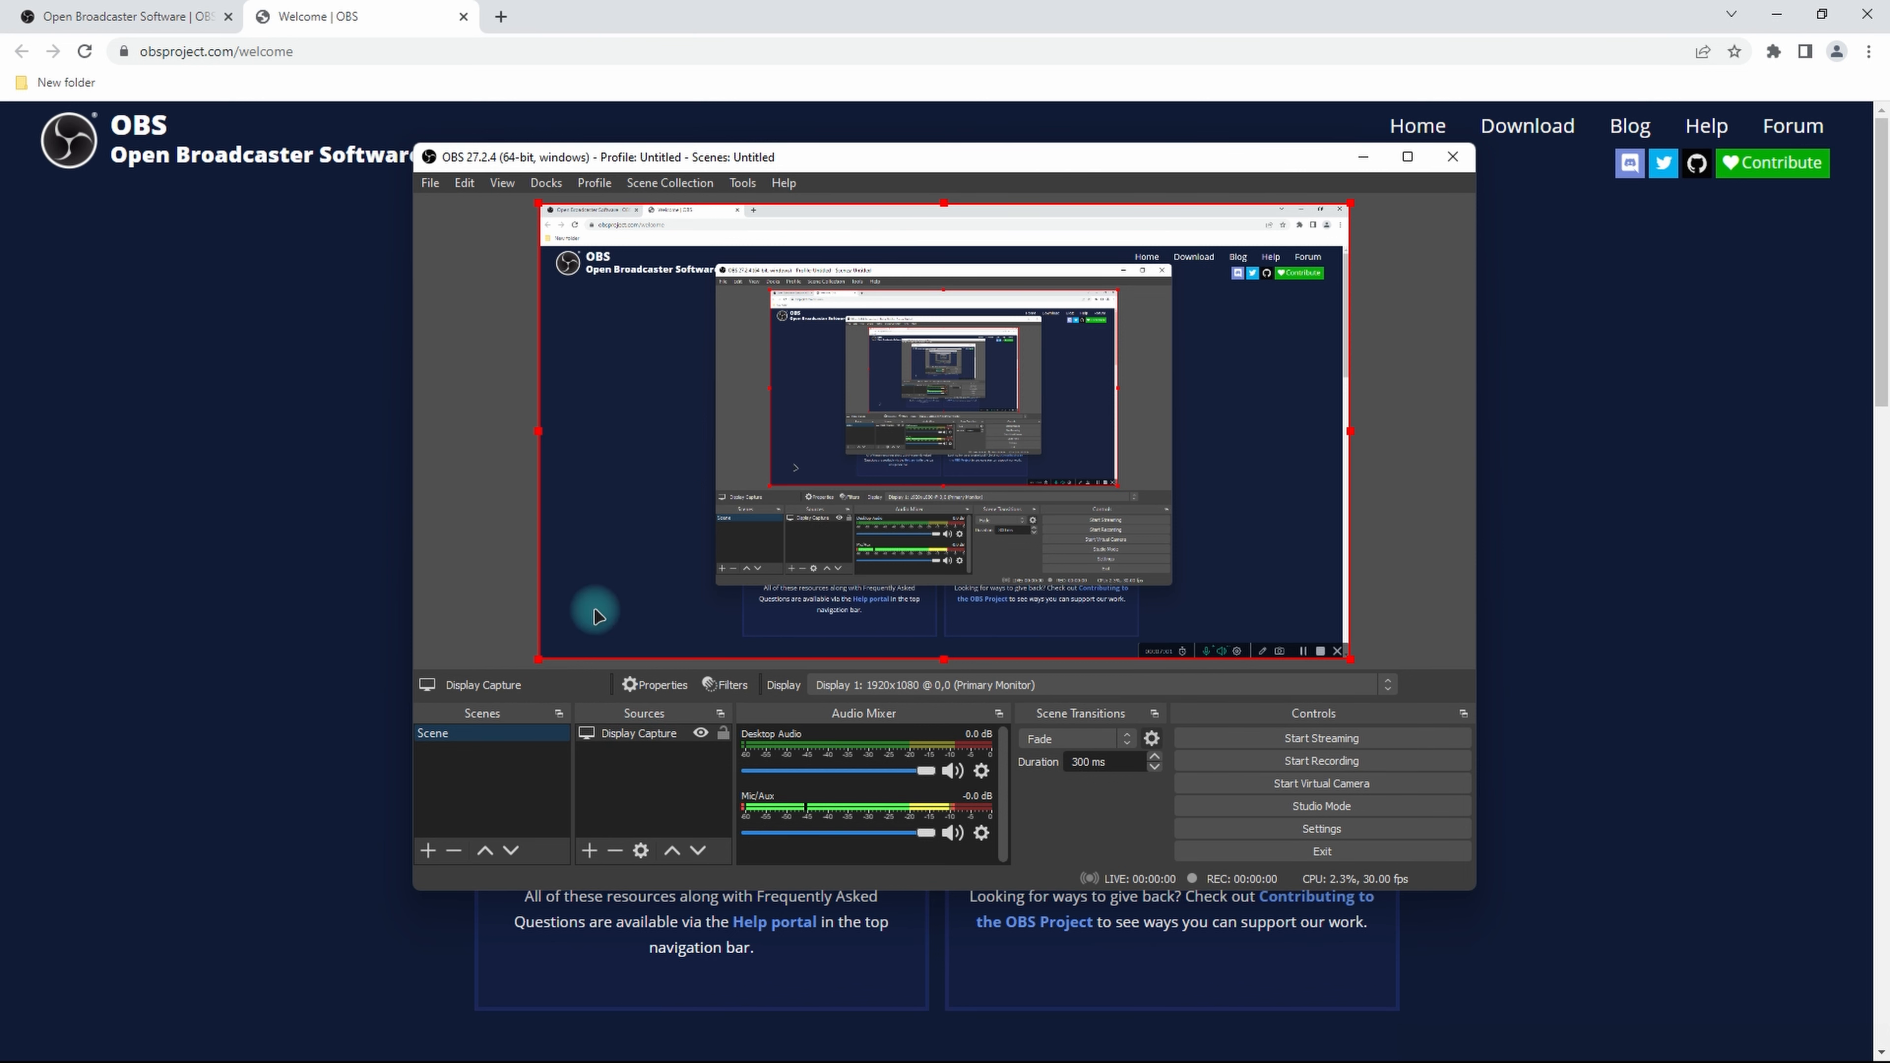
Add a new Video Capture Device source to the scene, using the HP HD Camera as the device
{"action": "left_click_drag", "start_coordinate": [920, 156], "coordinate": [886, 90]}
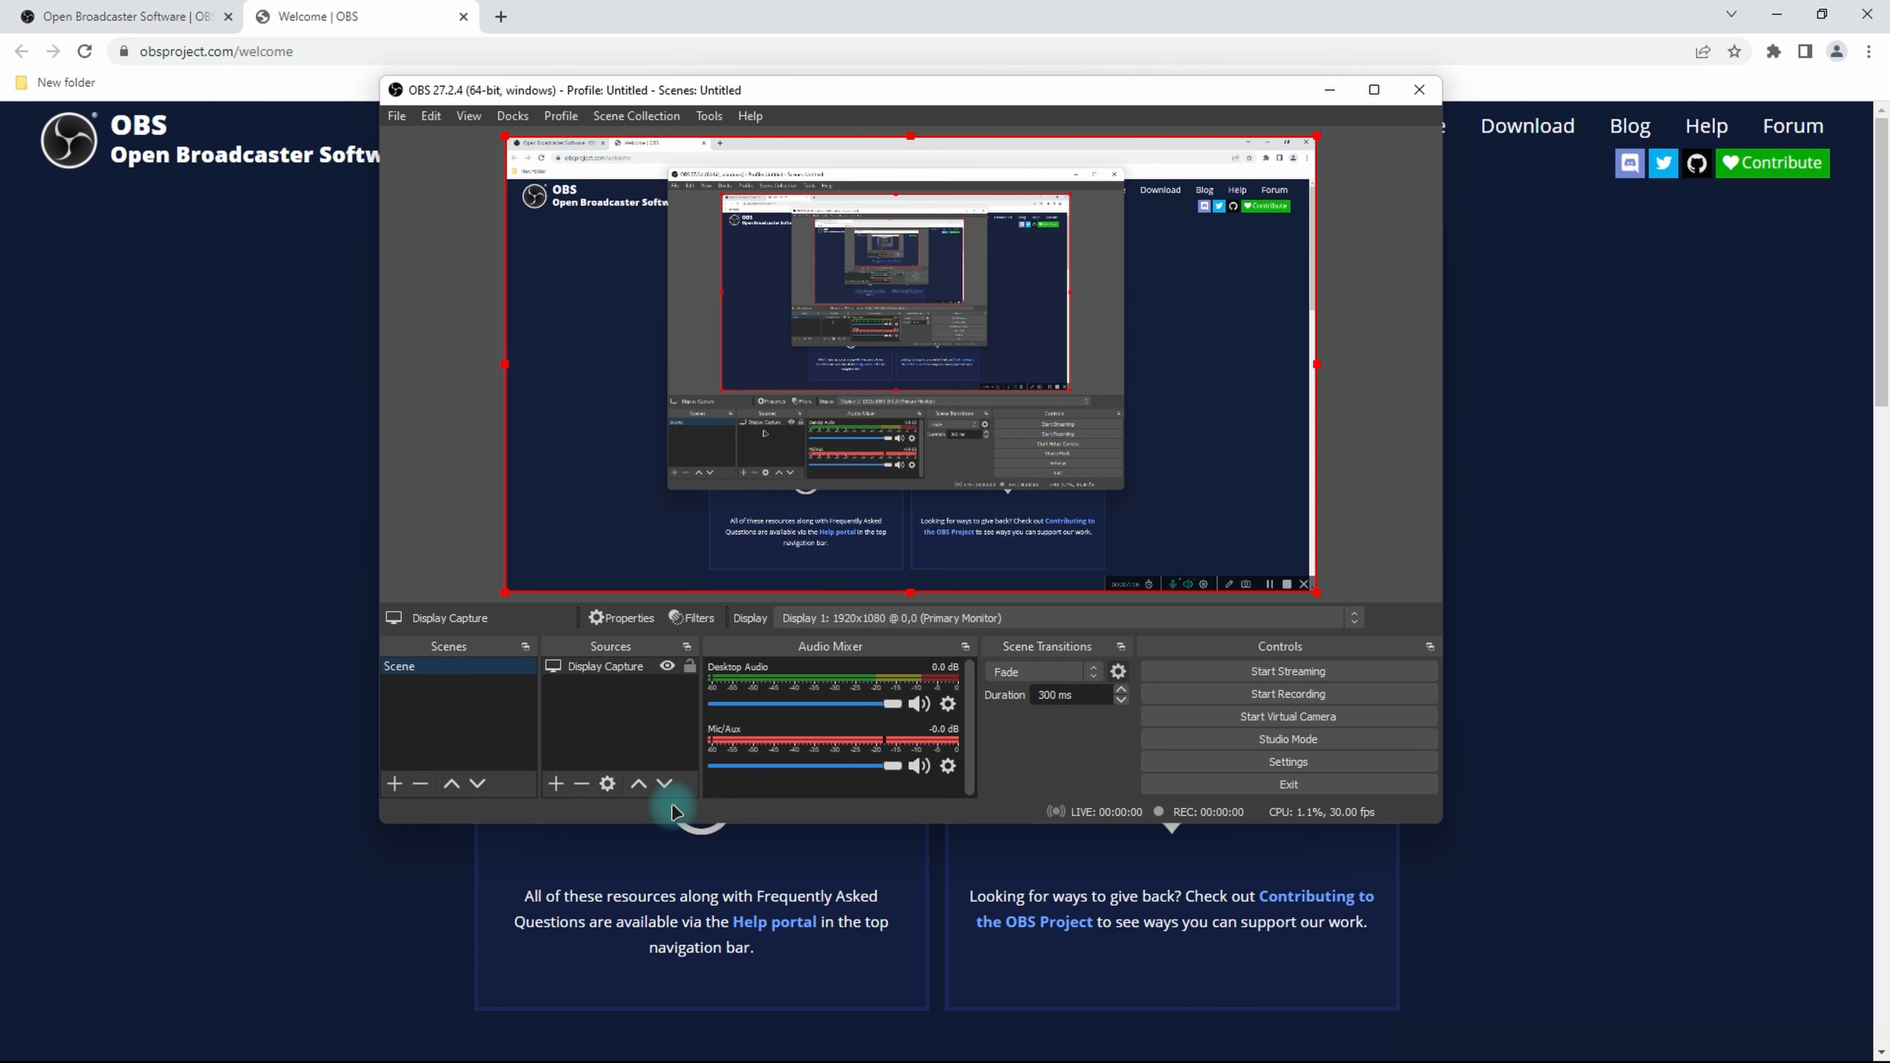
{"action": "left_click", "coordinate": [556, 783]}
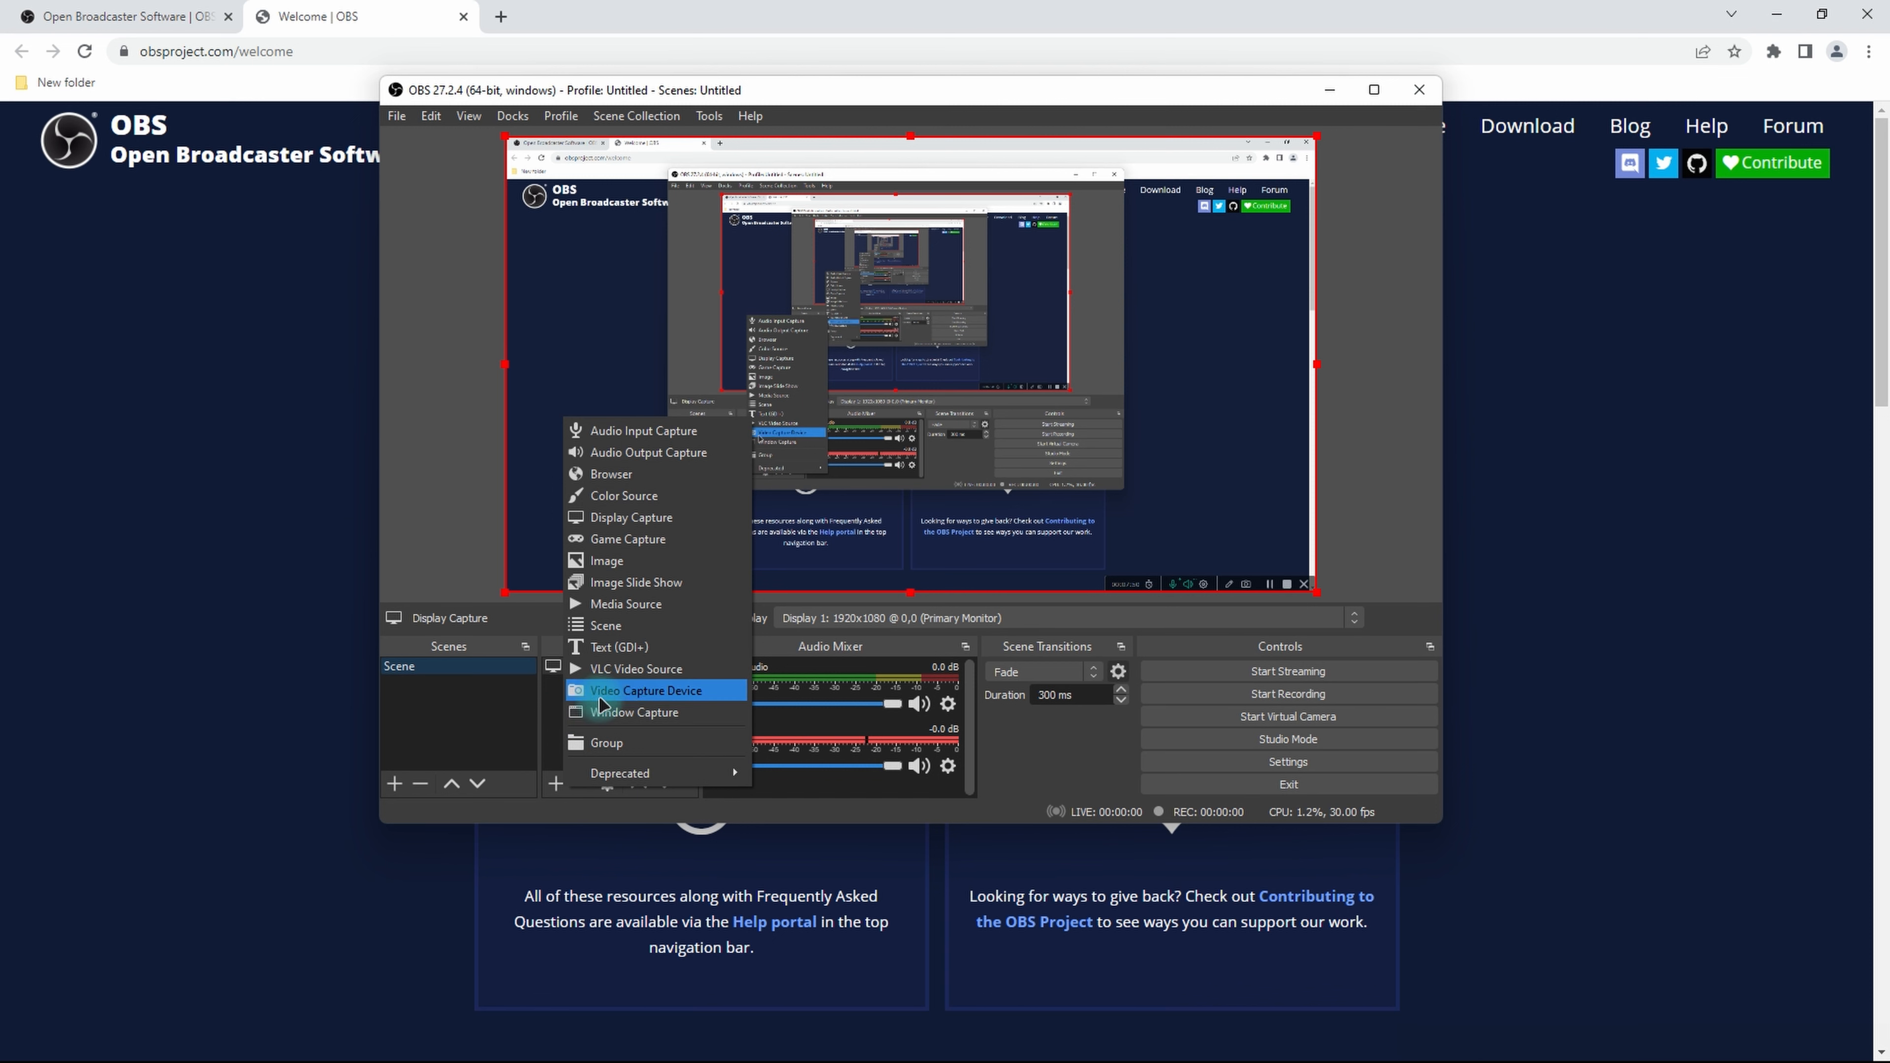
{"action": "left_click", "coordinate": [643, 691]}
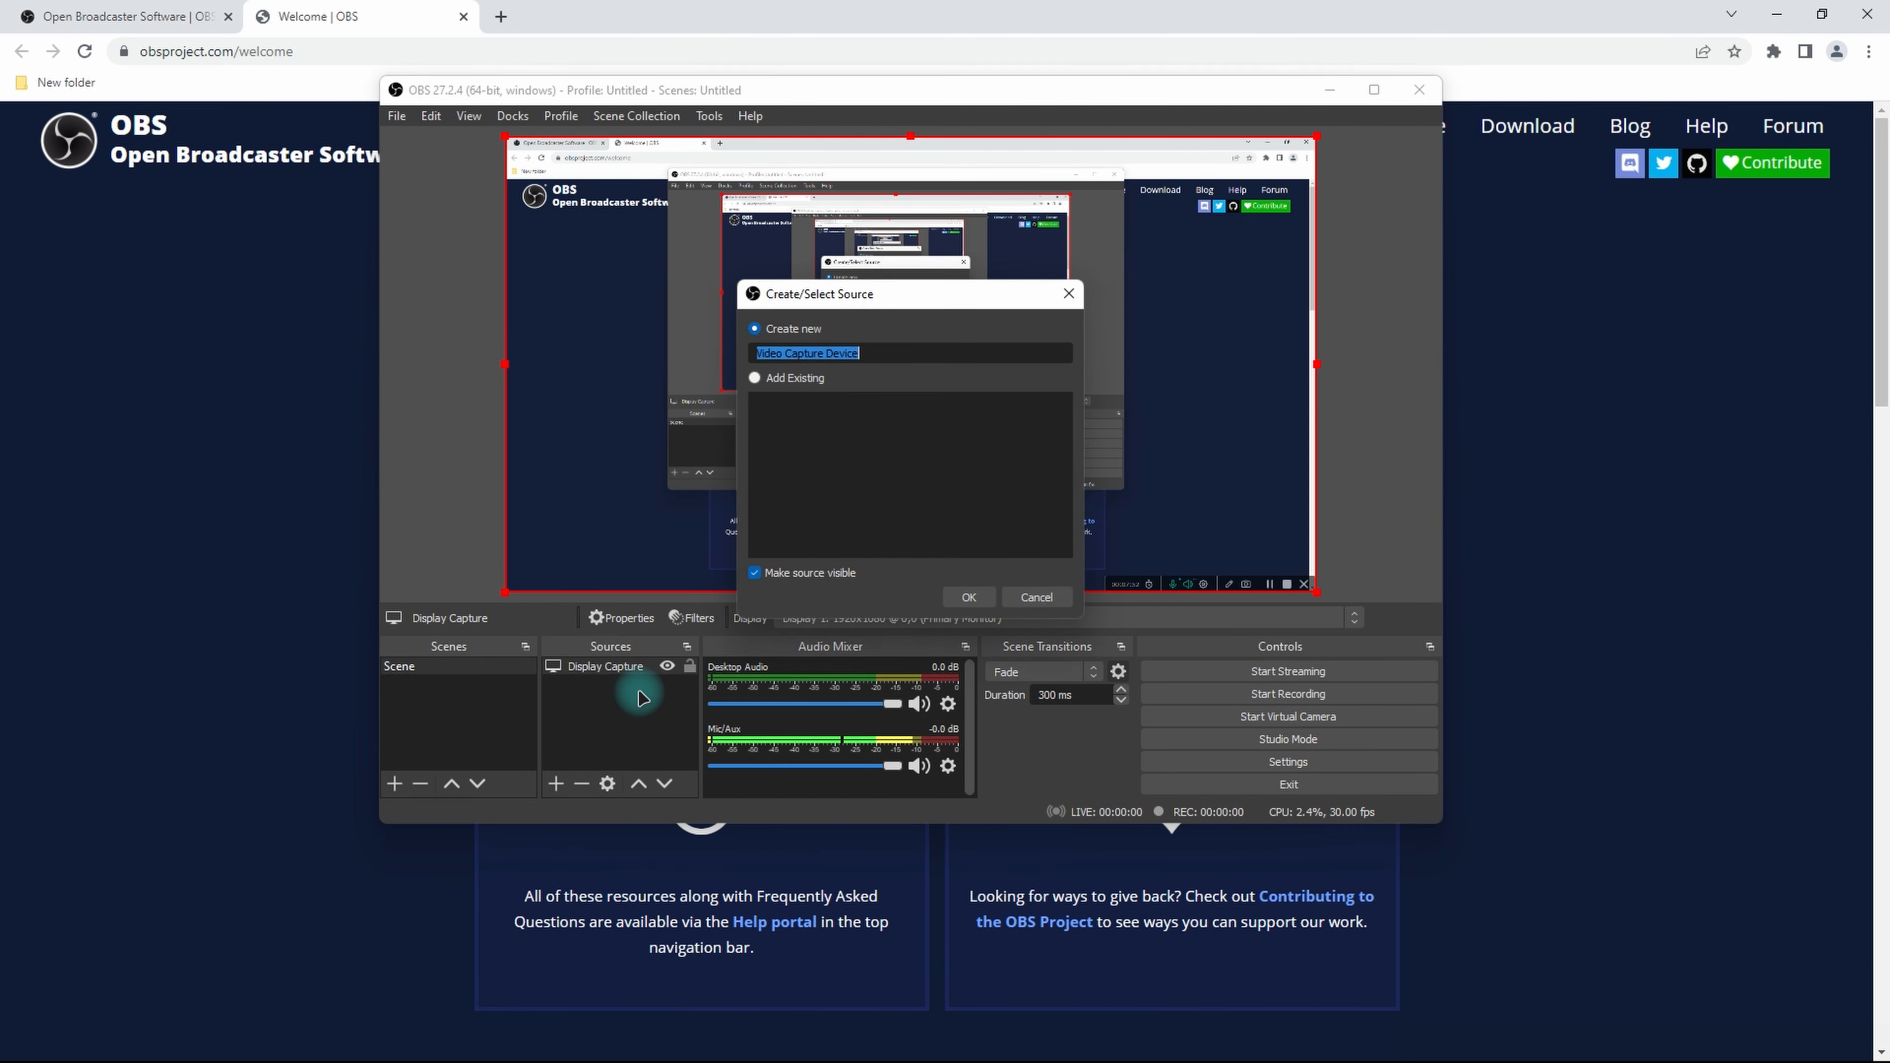
{"action": "left_click", "coordinate": [970, 596]}
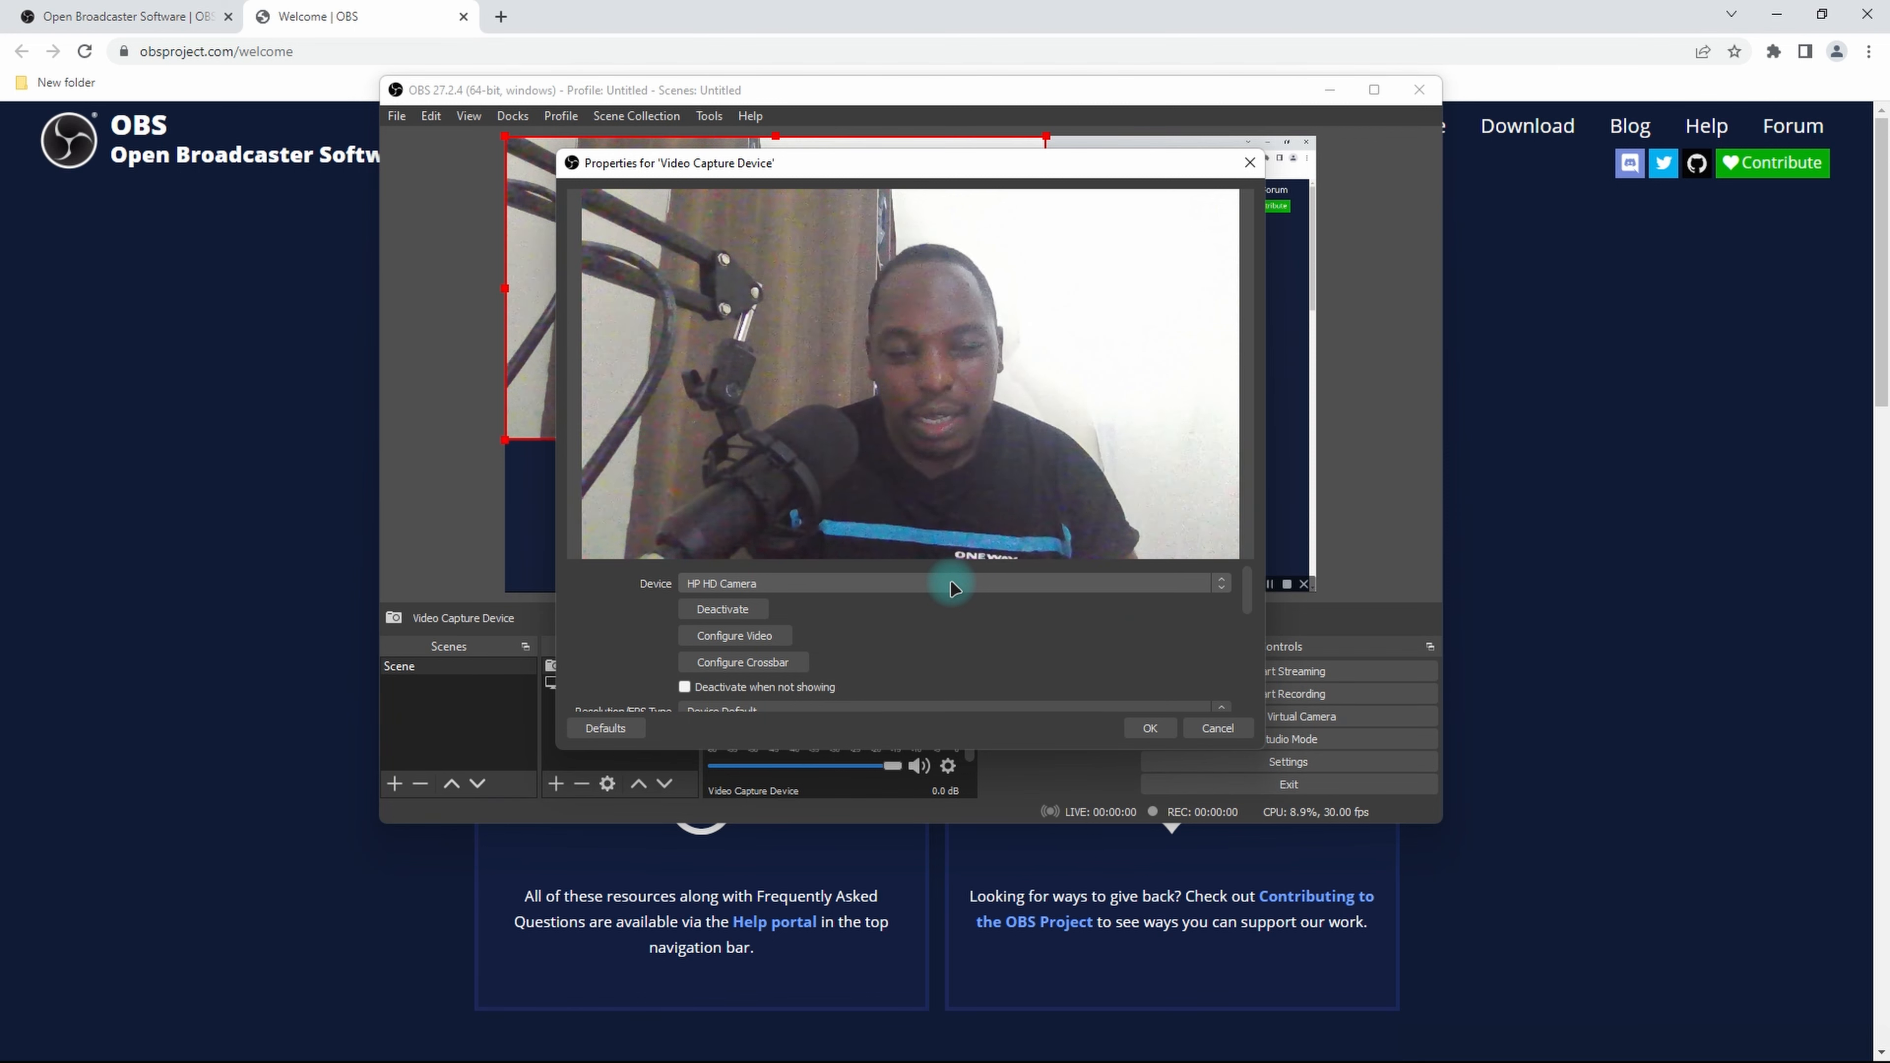
{"action": "left_click", "coordinate": [988, 590]}
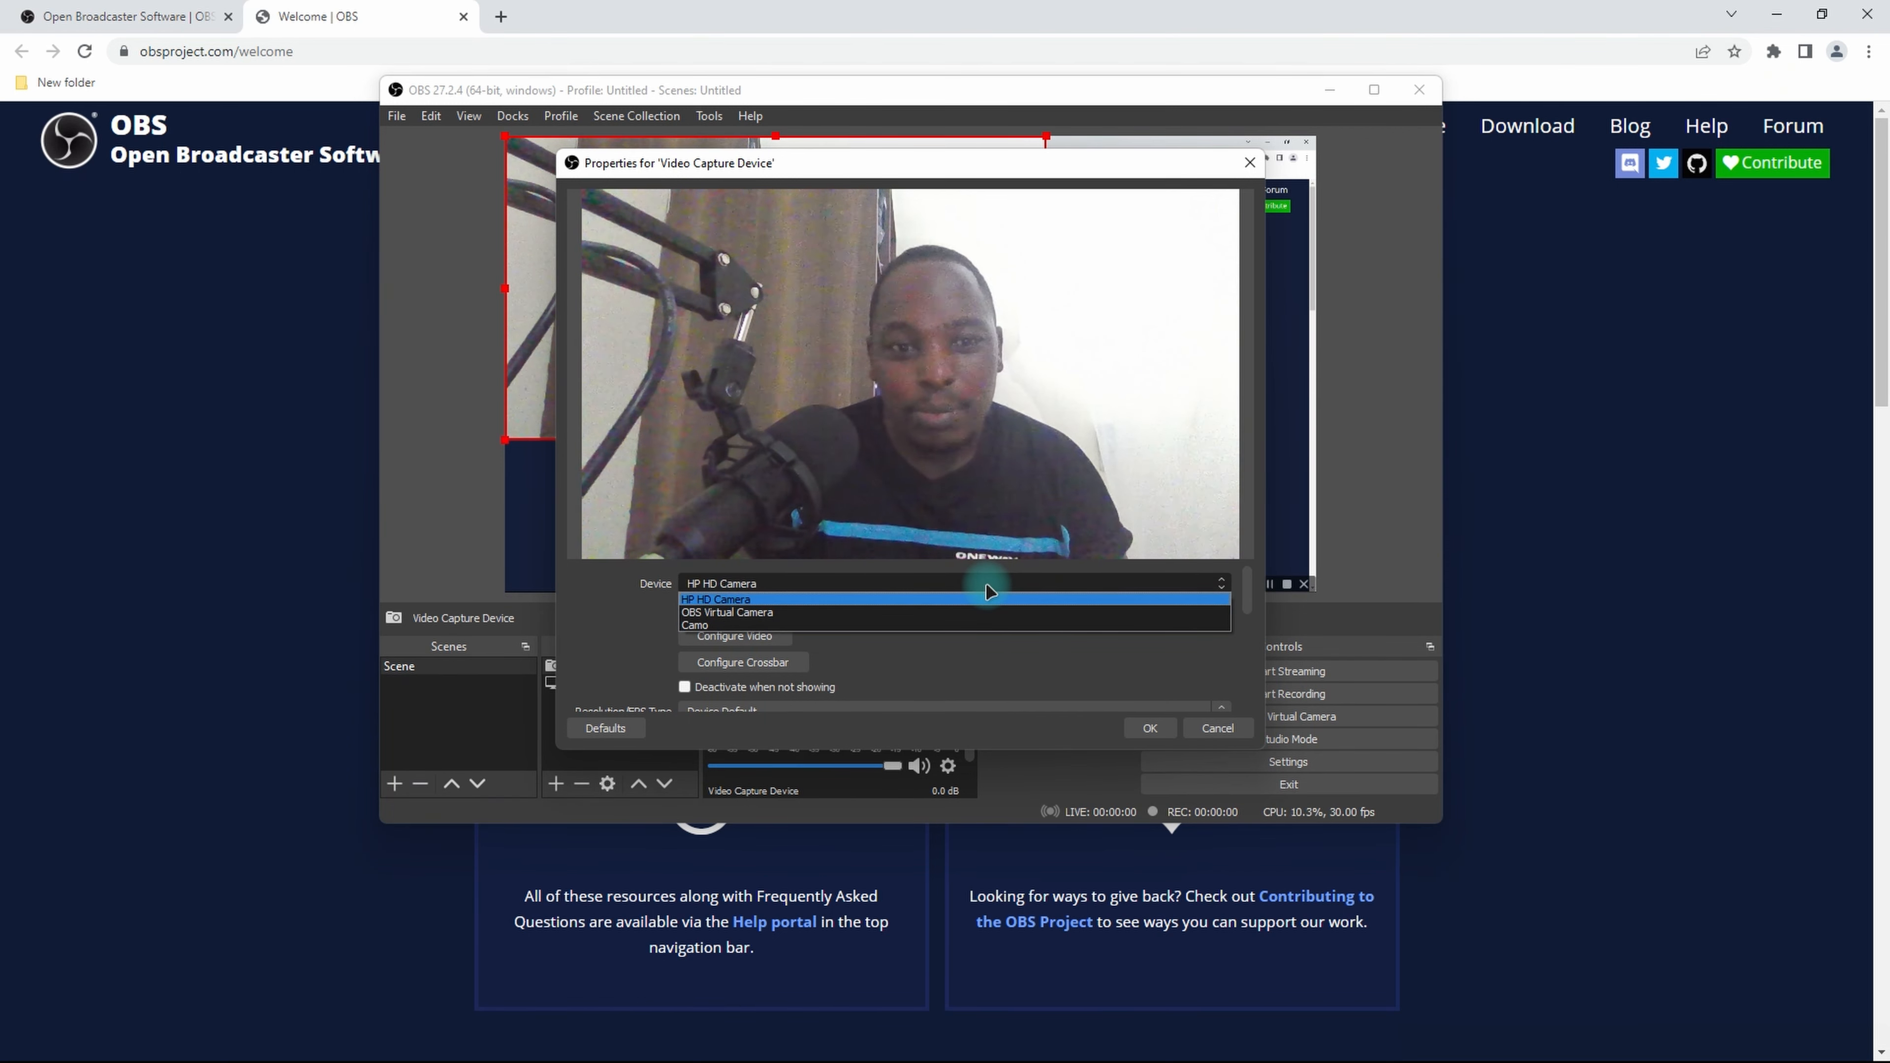
{"action": "left_click", "coordinate": [987, 598]}
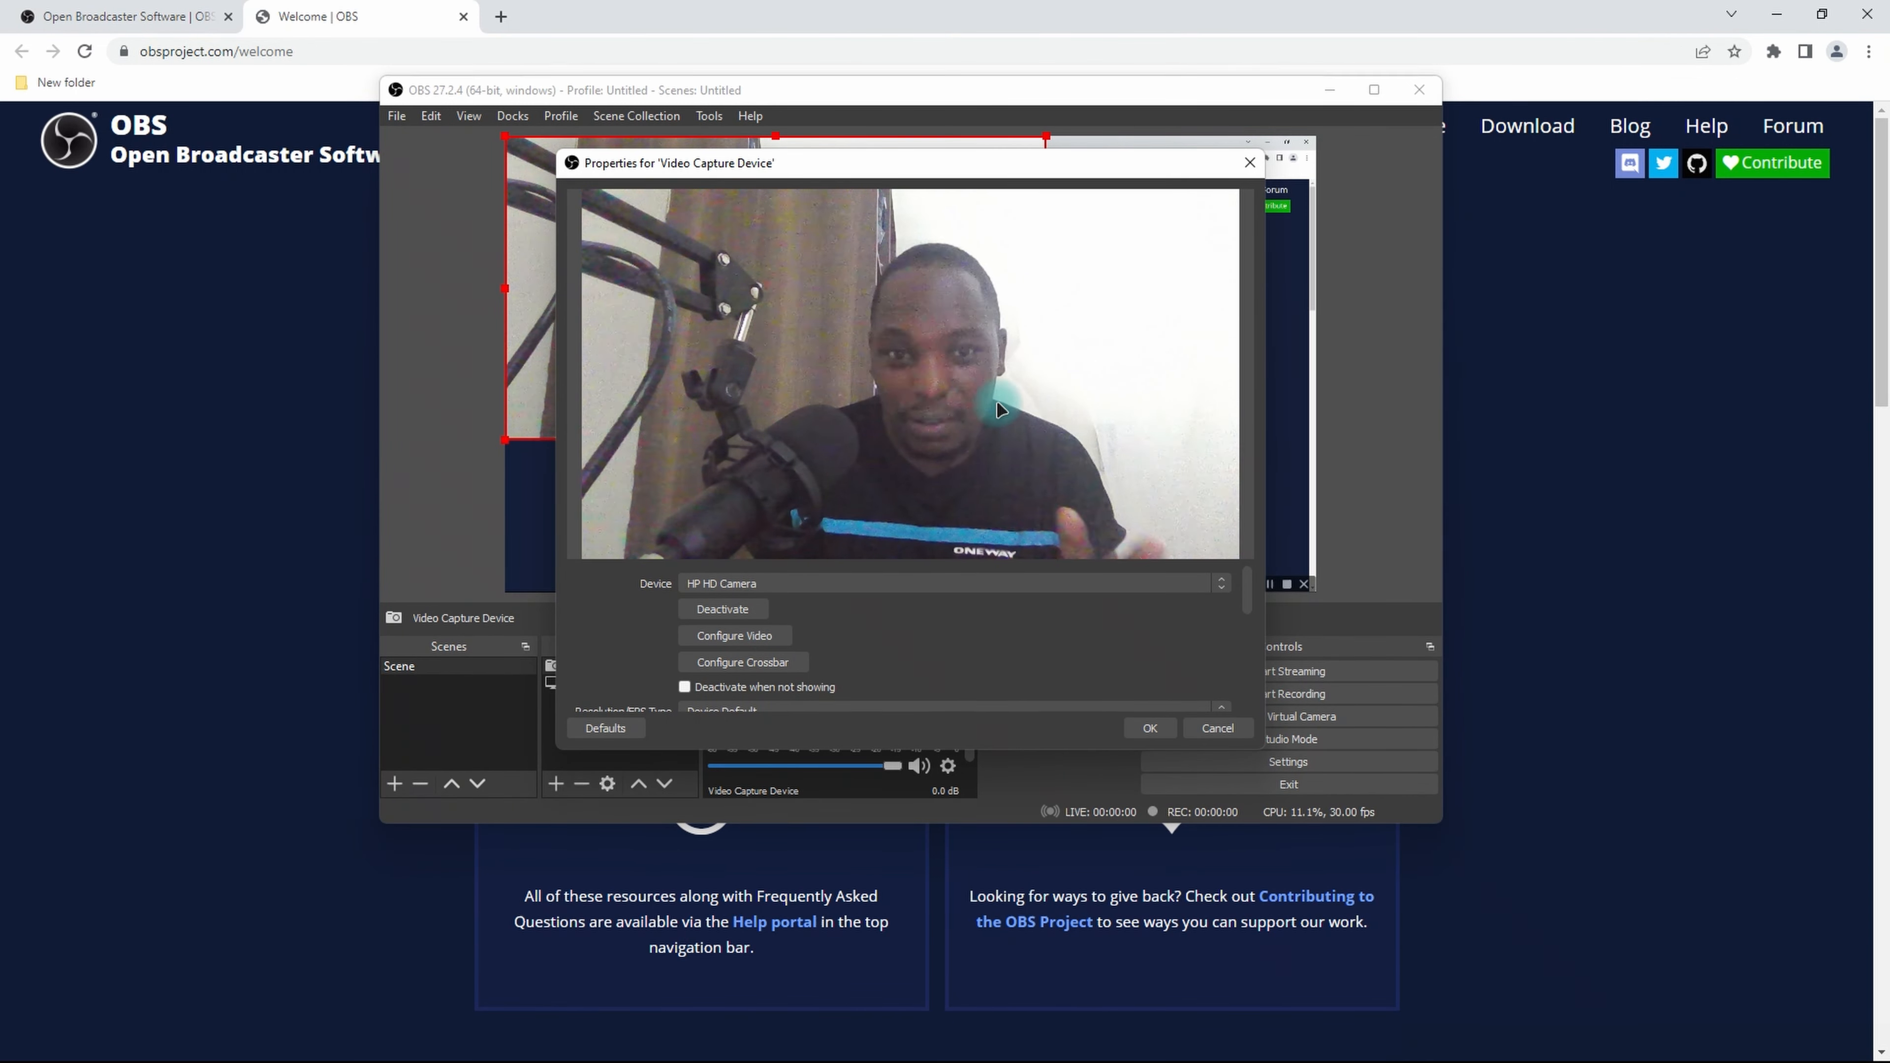
{"action": "scroll", "coordinate": [852, 633], "scroll_direction": "down", "scroll_amount": 5}
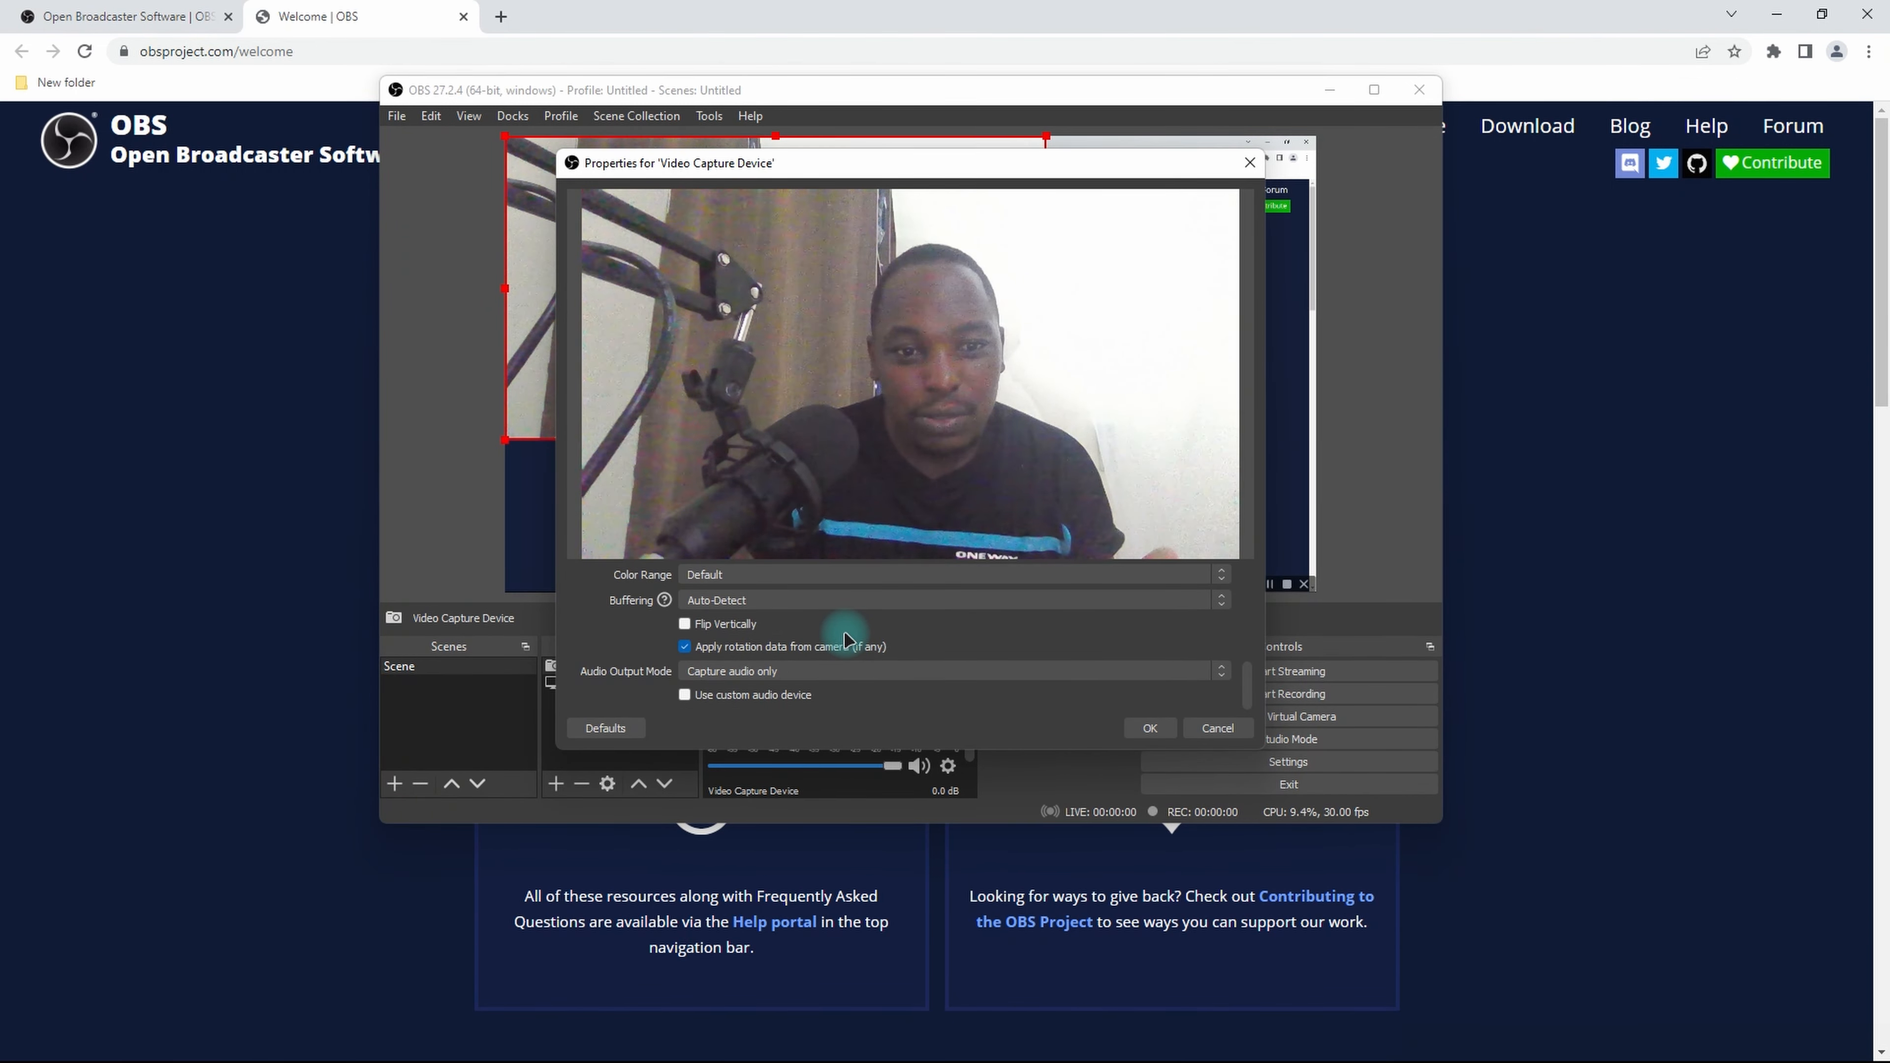
{"action": "scroll", "coordinate": [847, 637], "scroll_direction": "up", "scroll_amount": 5}
{"action": "left_click", "coordinate": [1150, 728]}
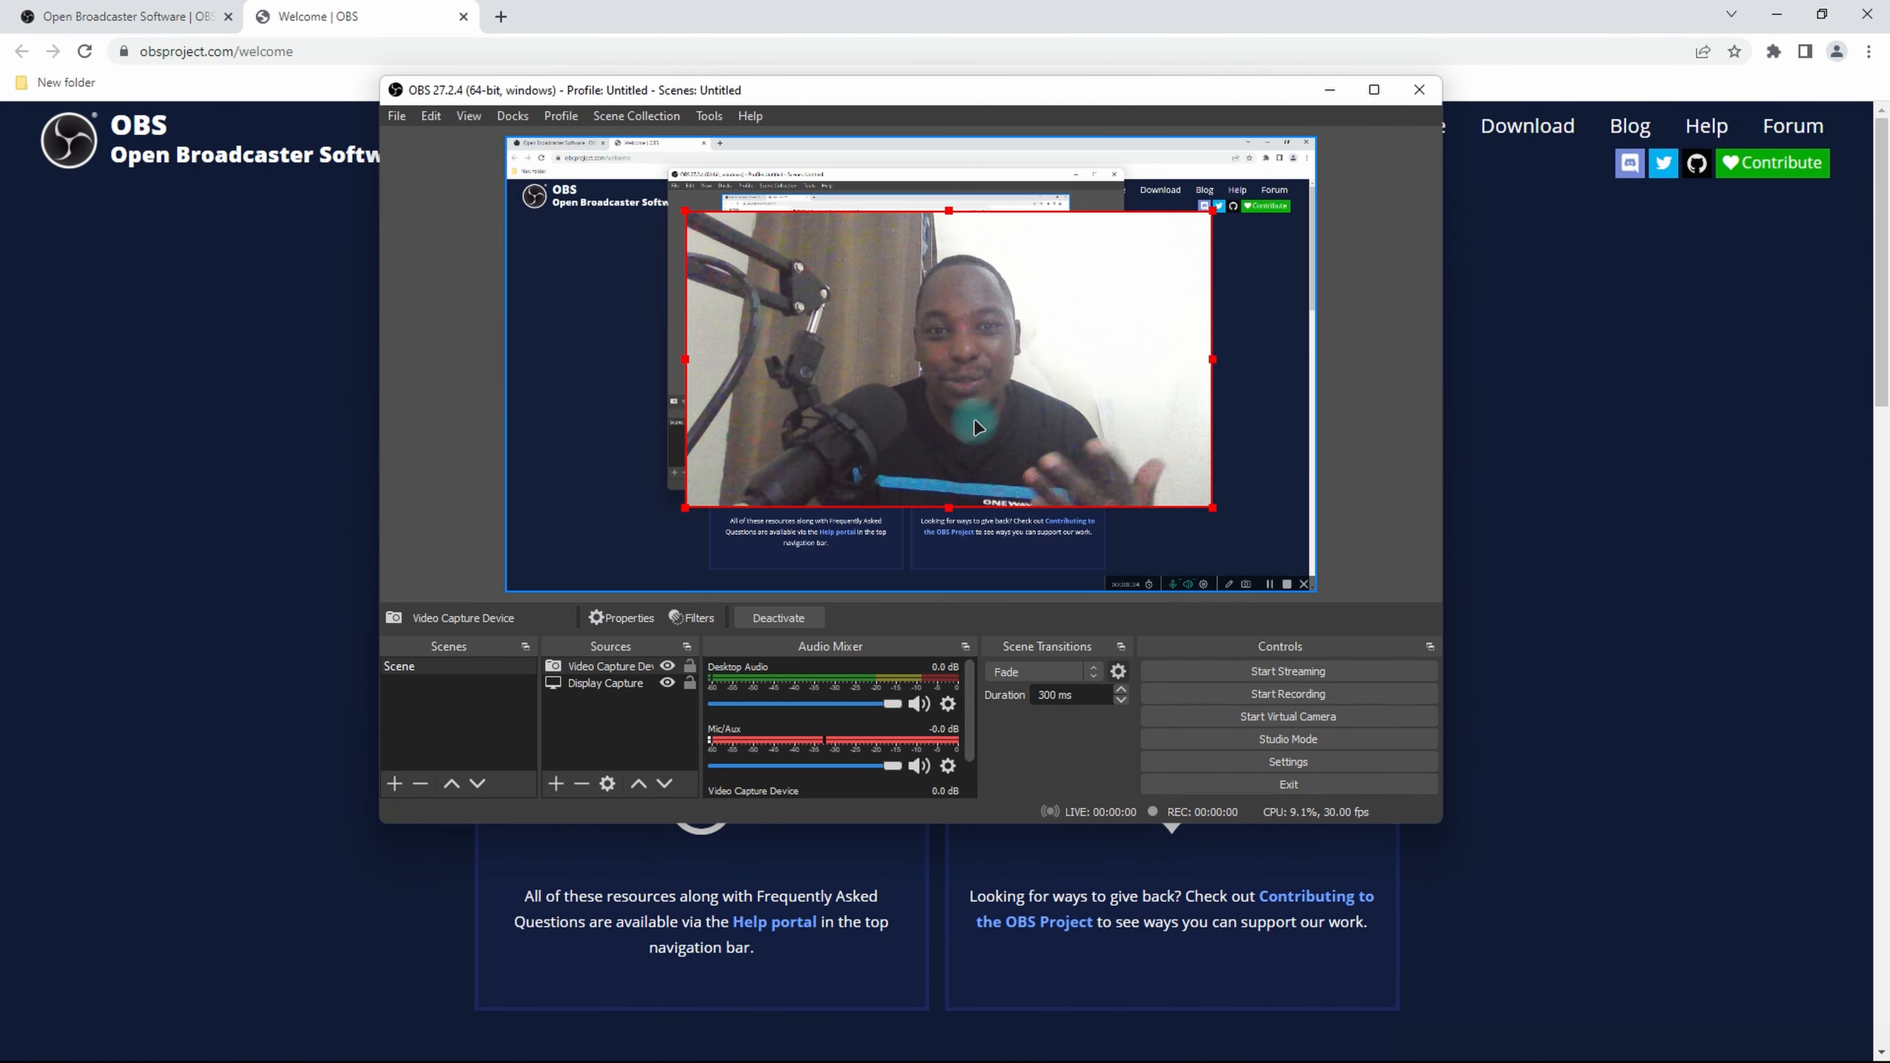
Shrink the webcam picture to a small overlay and place it in the lower right area of the captured display
{"action": "left_click_drag", "start_coordinate": [983, 374], "coordinate": [980, 377]}
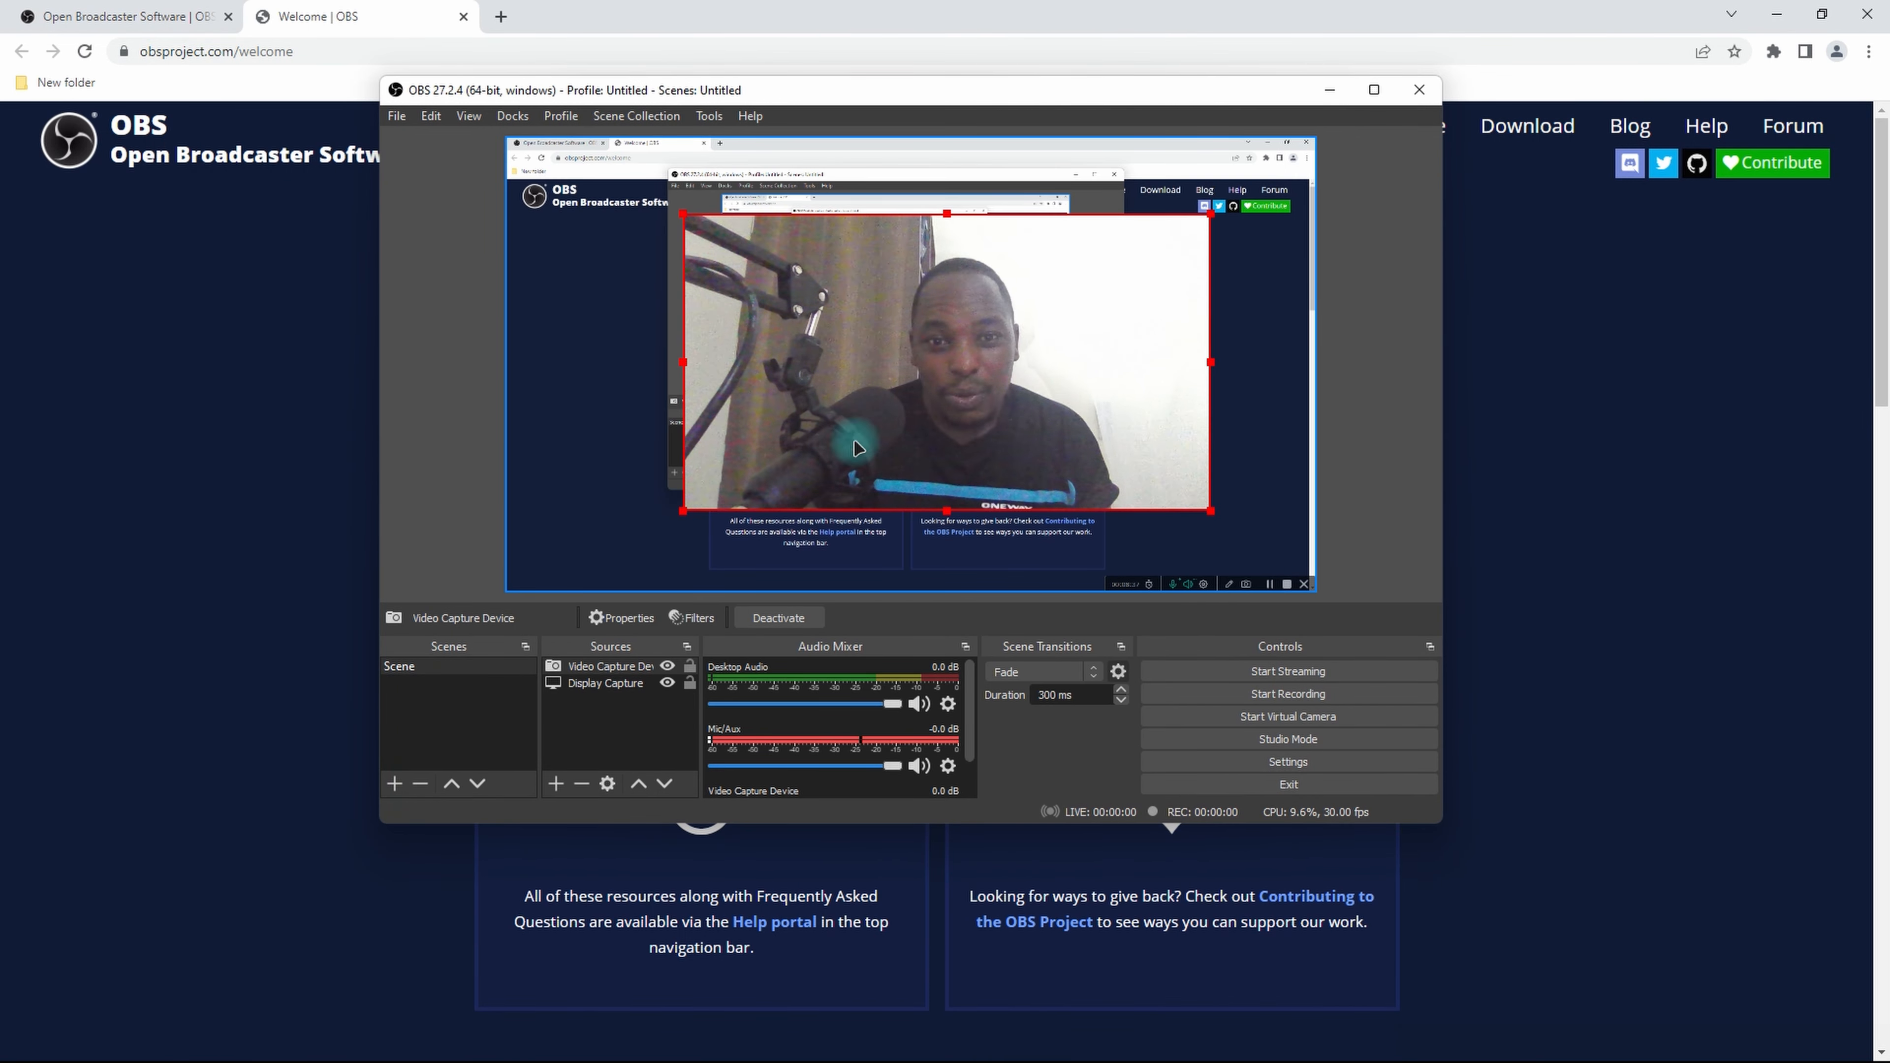
{"action": "left_click_drag", "start_coordinate": [1211, 214], "coordinate": [916, 376]}
{"action": "left_click_drag", "start_coordinate": [811, 454], "coordinate": [1150, 472]}
{"action": "left_click_drag", "start_coordinate": [1265, 395], "coordinate": [1170, 346]}
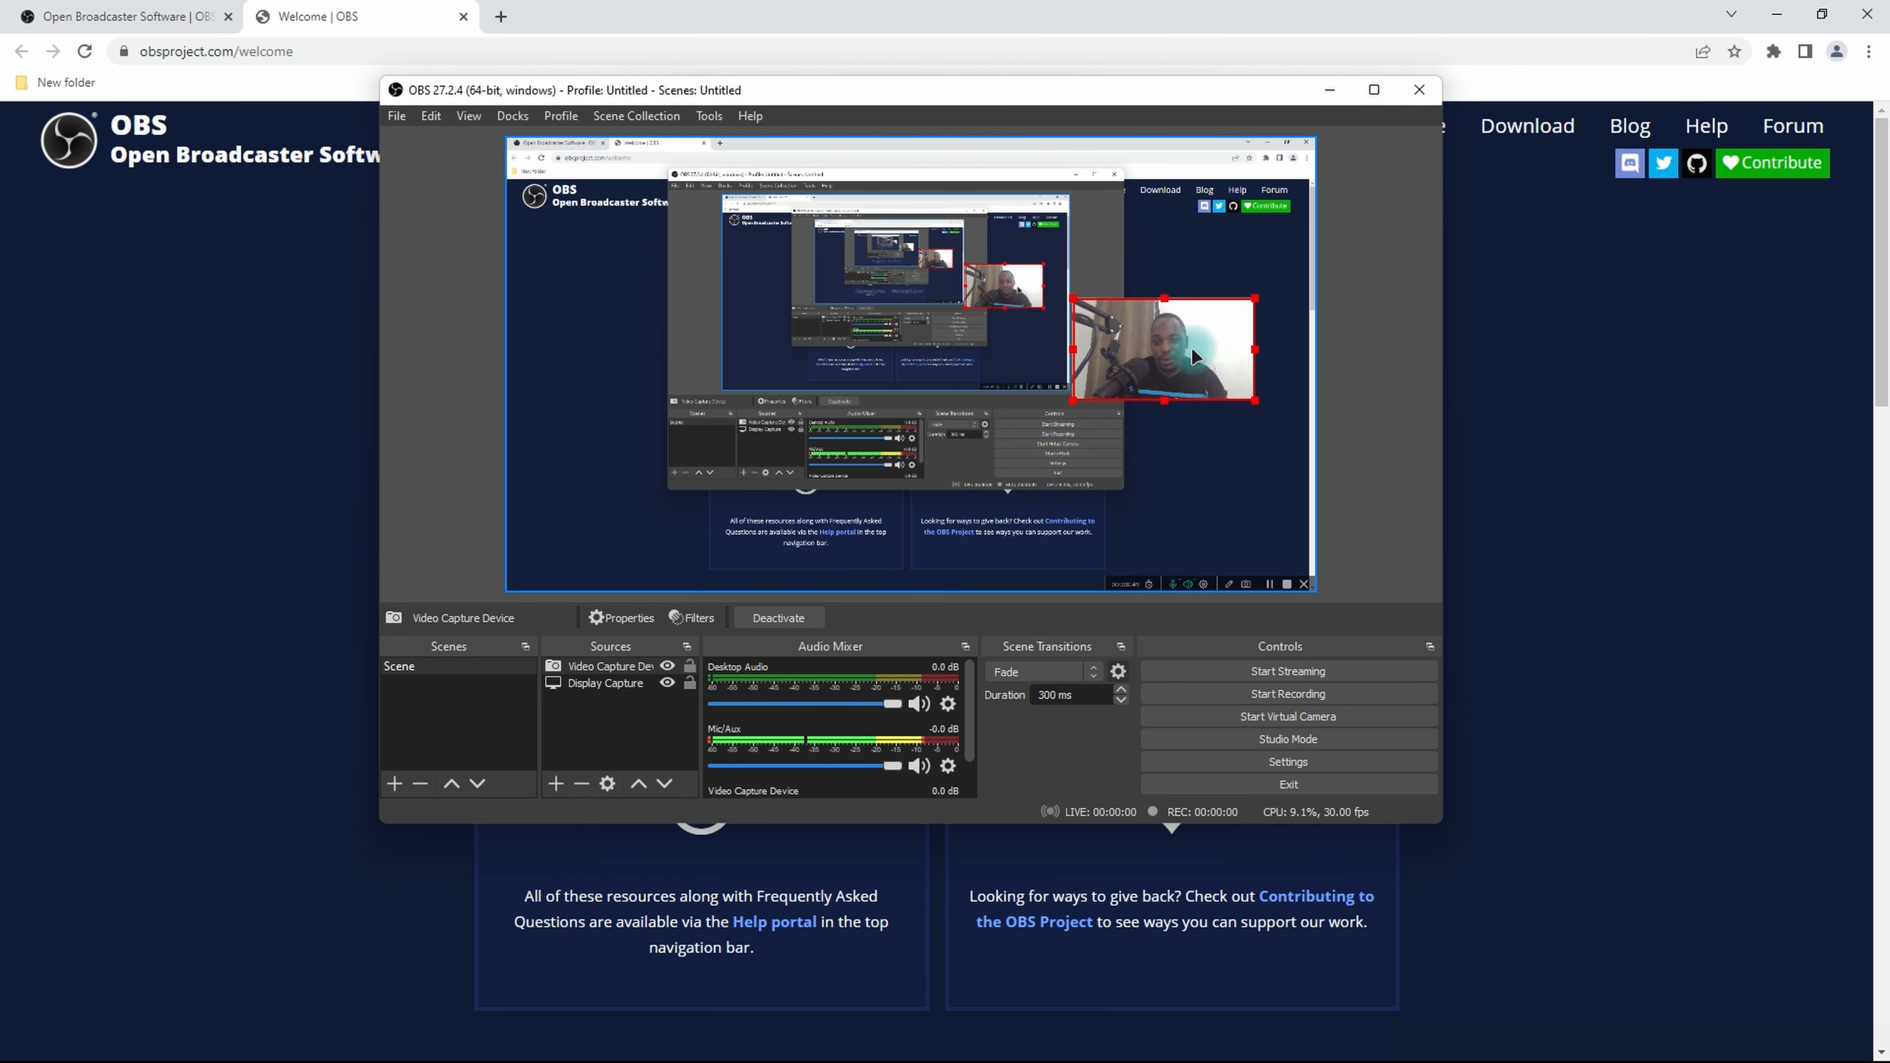
{"action": "left_click_drag", "start_coordinate": [1191, 349], "coordinate": [1203, 427]}
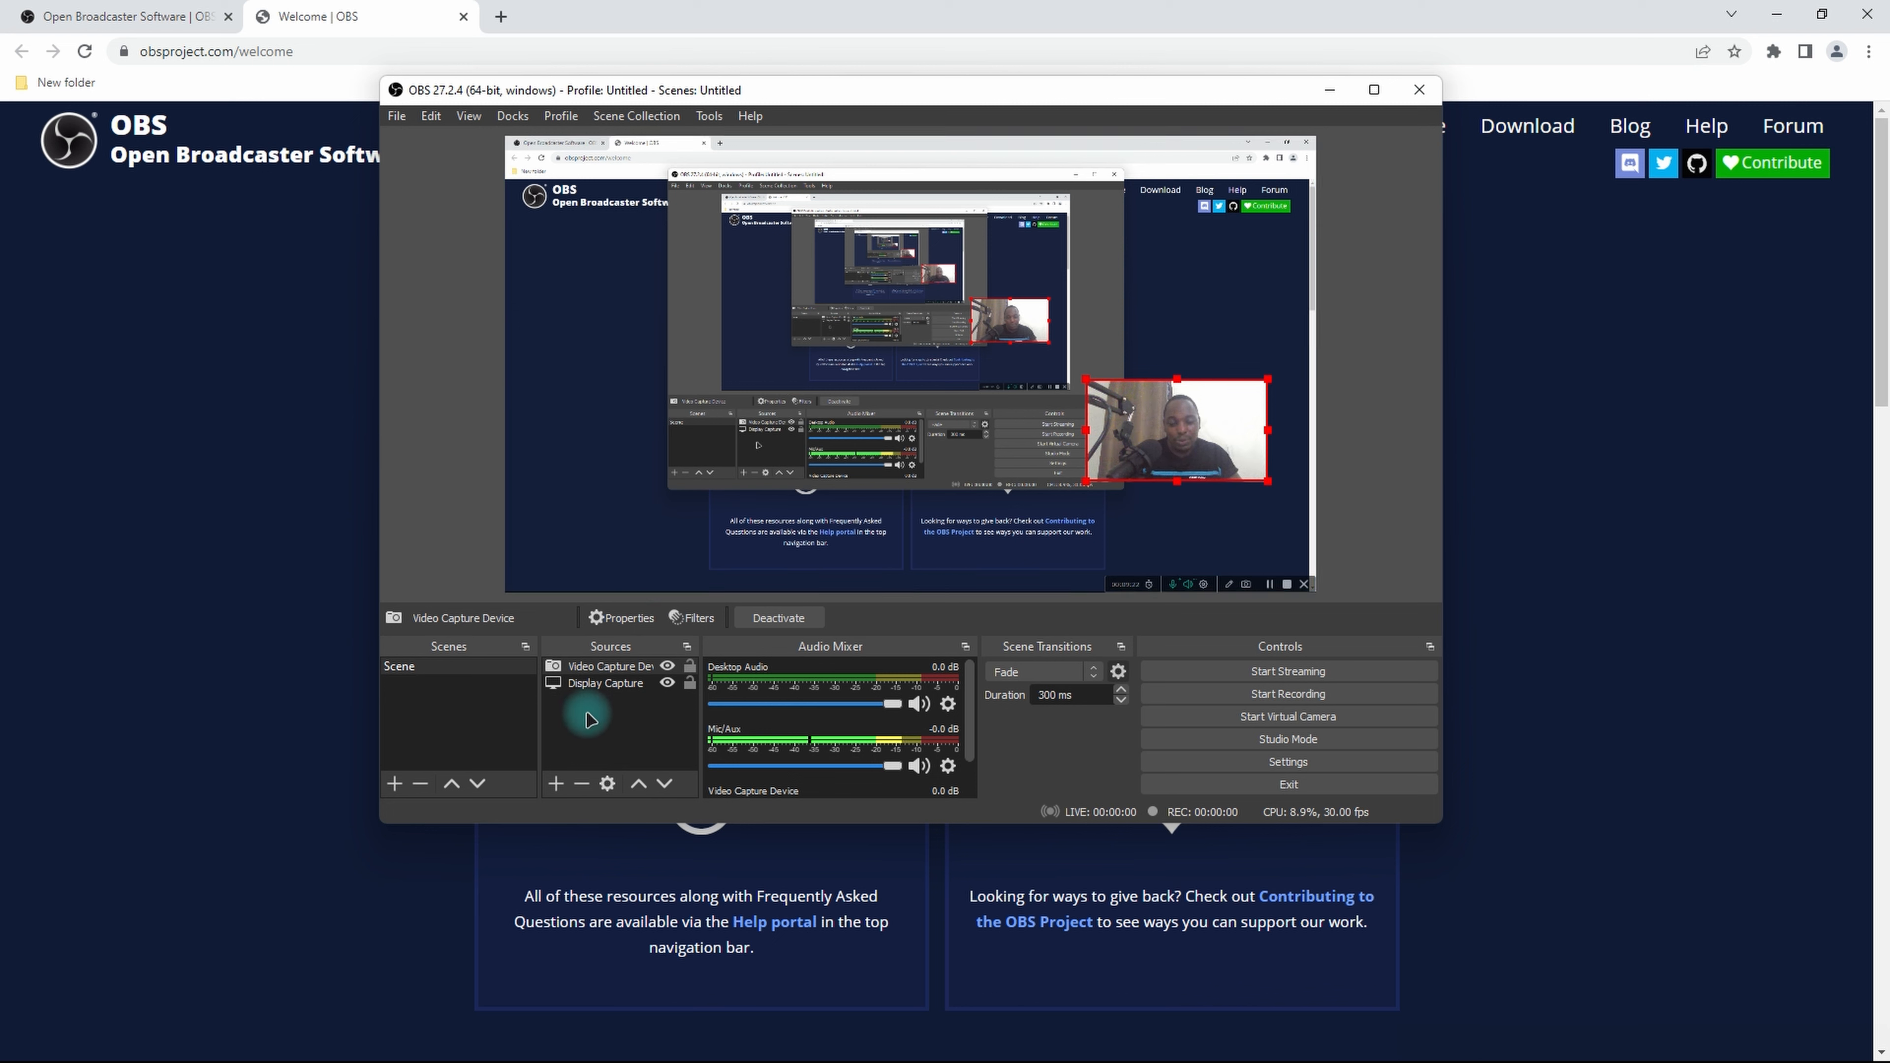
Add an Audio Input Capture source using the Intel Smart Sound Microphone Array, and move the webcam overlay to the canvas's right edge
{"action": "left_click", "coordinate": [557, 784]}
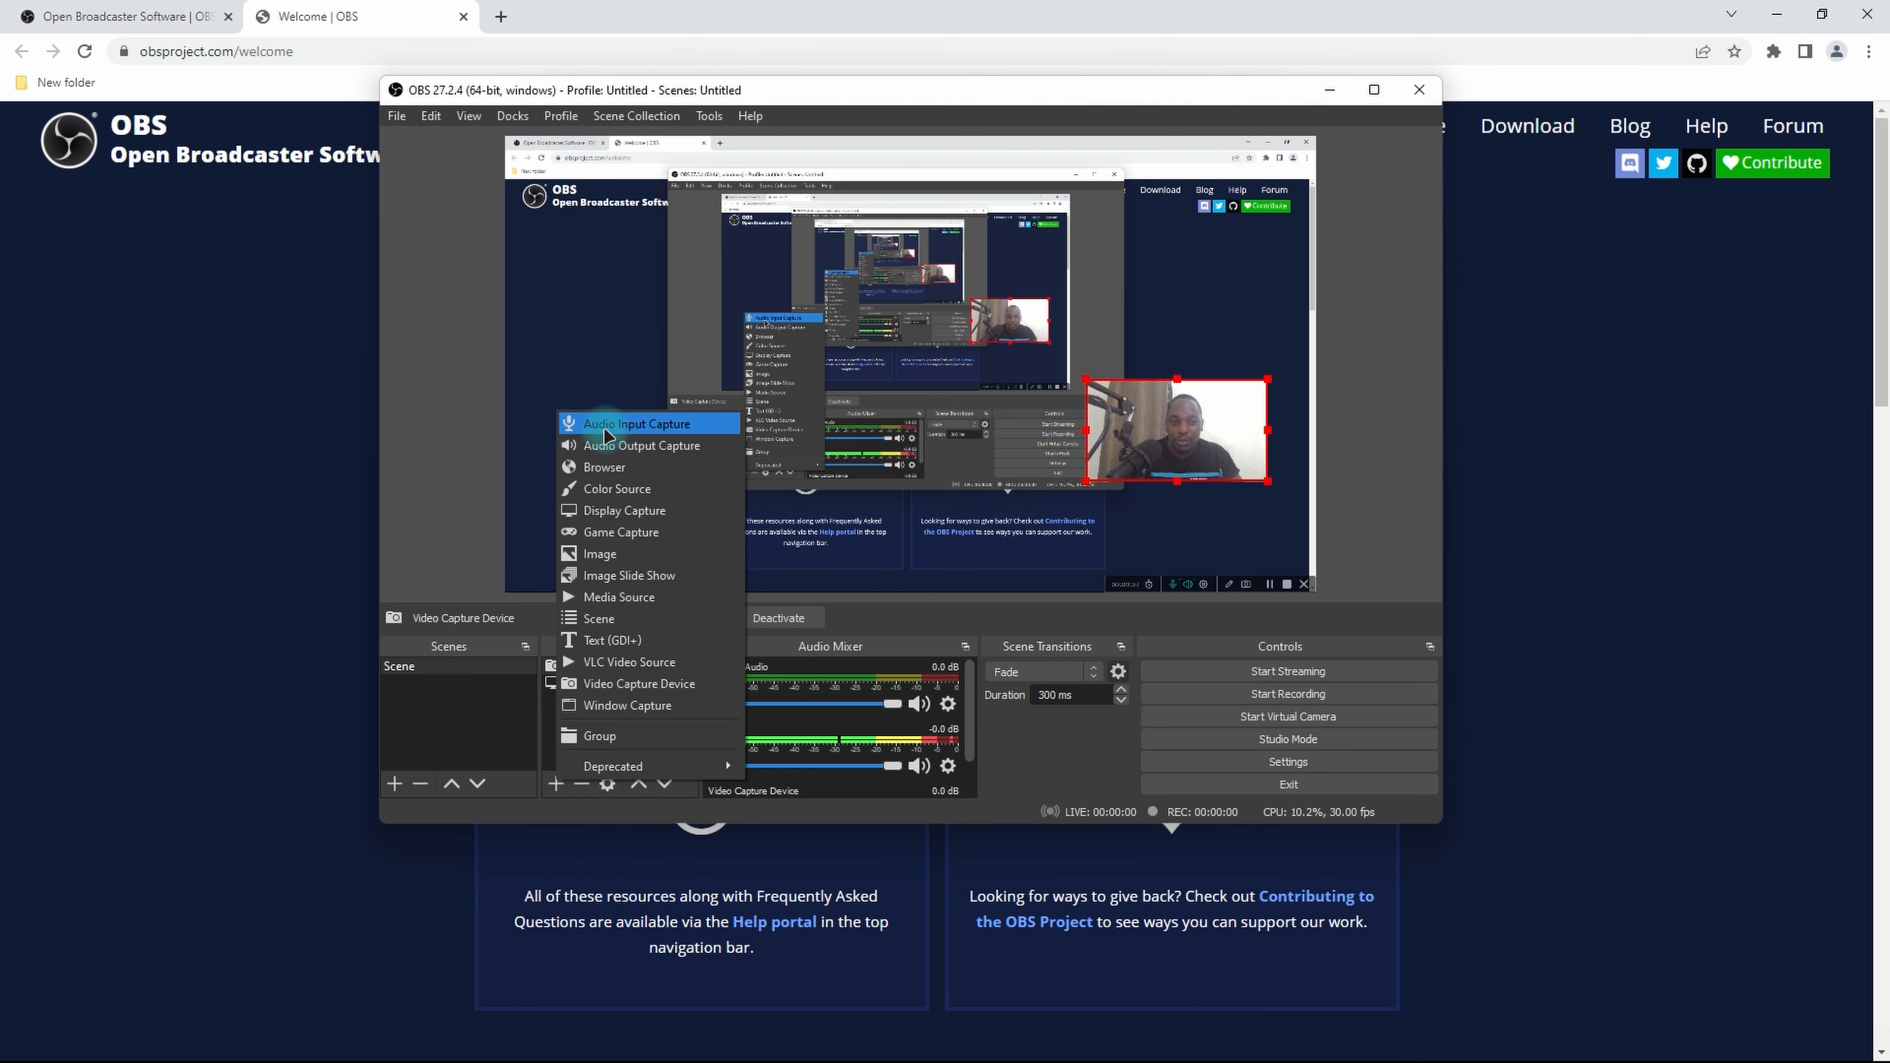
{"action": "left_click", "coordinate": [664, 427]}
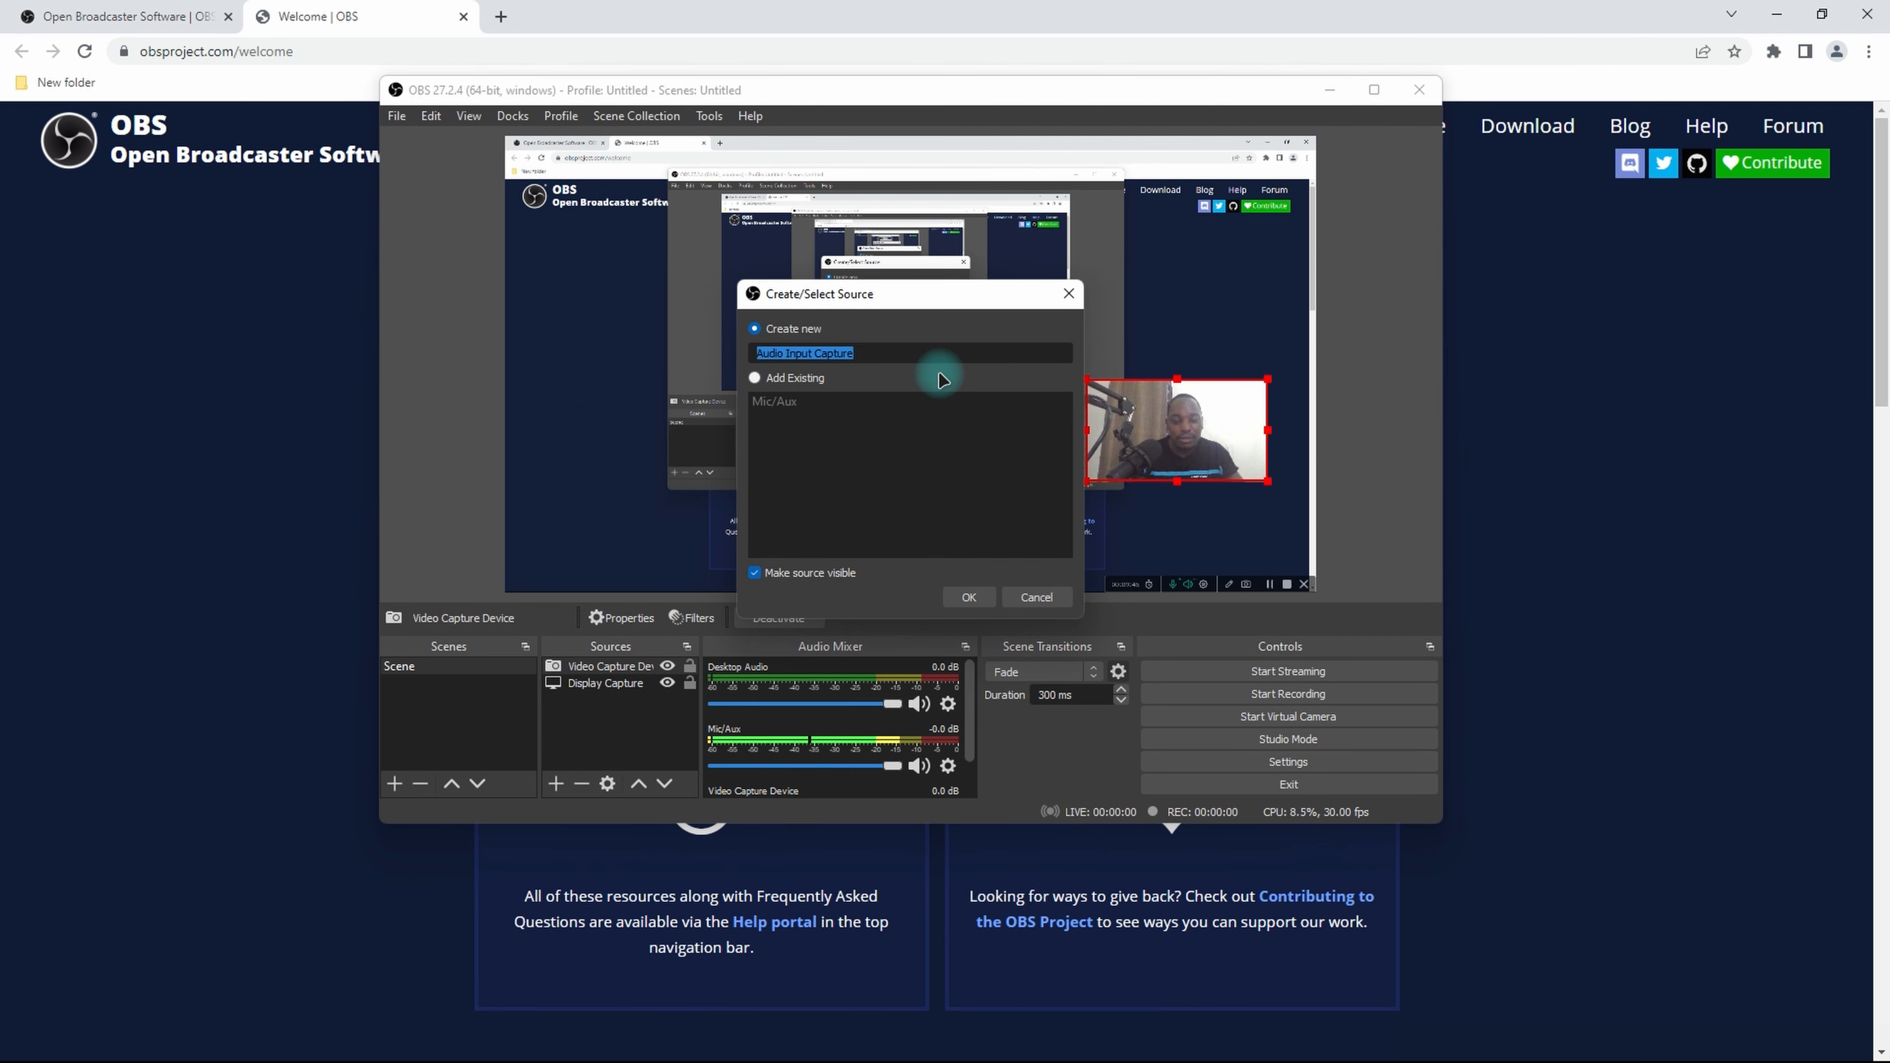
{"action": "left_click", "coordinate": [968, 597]}
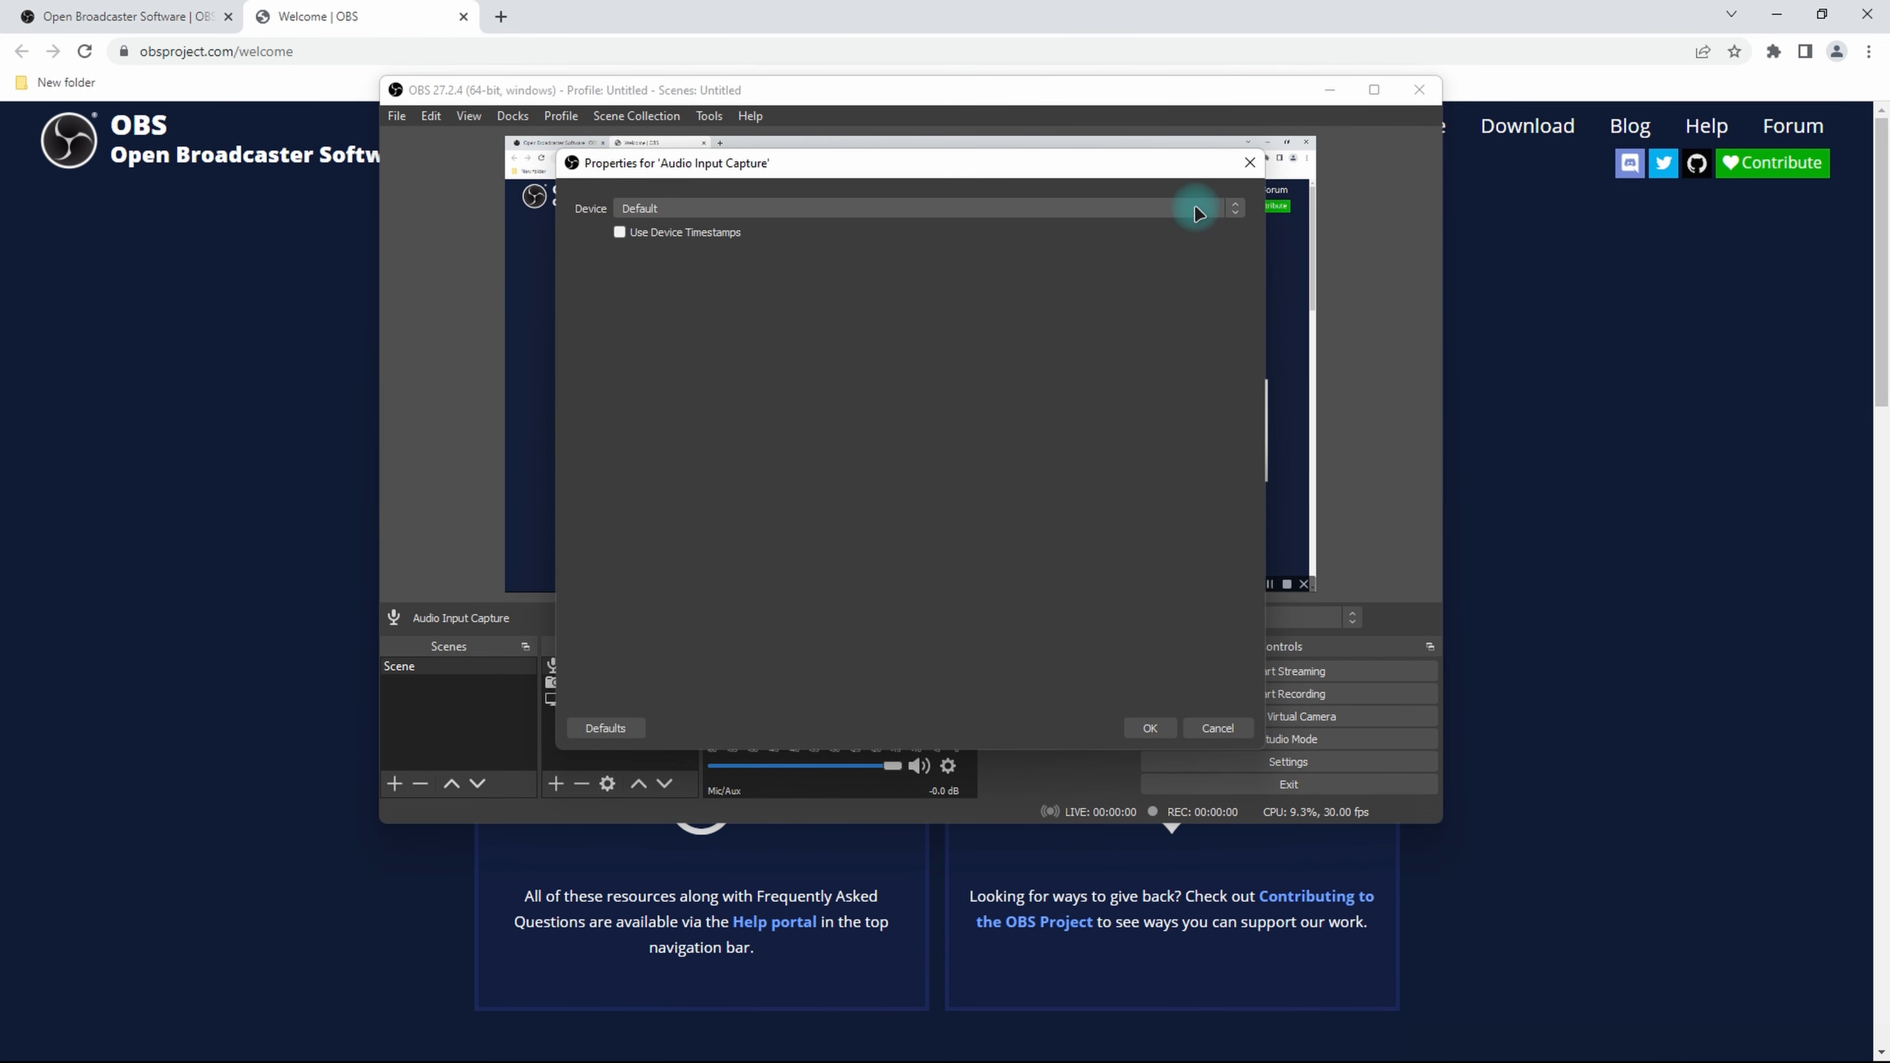
{"action": "left_click", "coordinate": [1237, 212]}
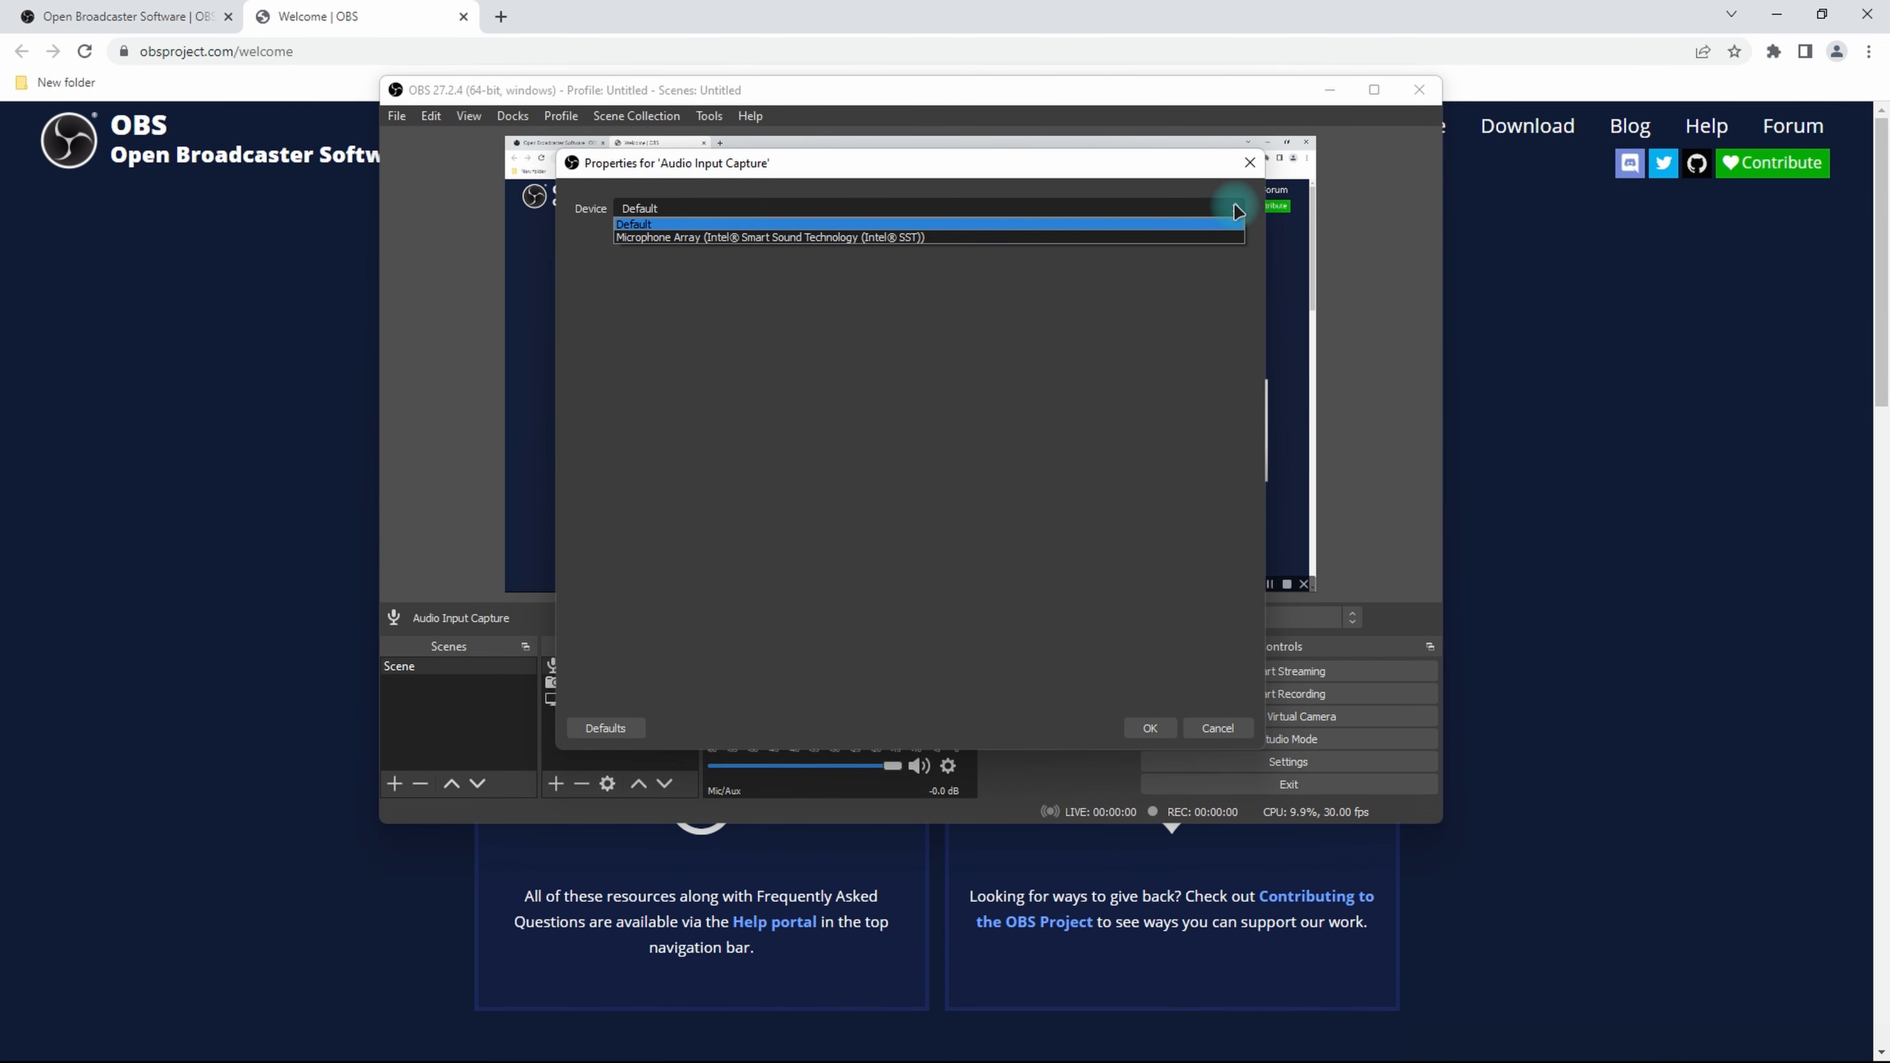
{"action": "left_click", "coordinate": [779, 236]}
{"action": "left_click", "coordinate": [1150, 728]}
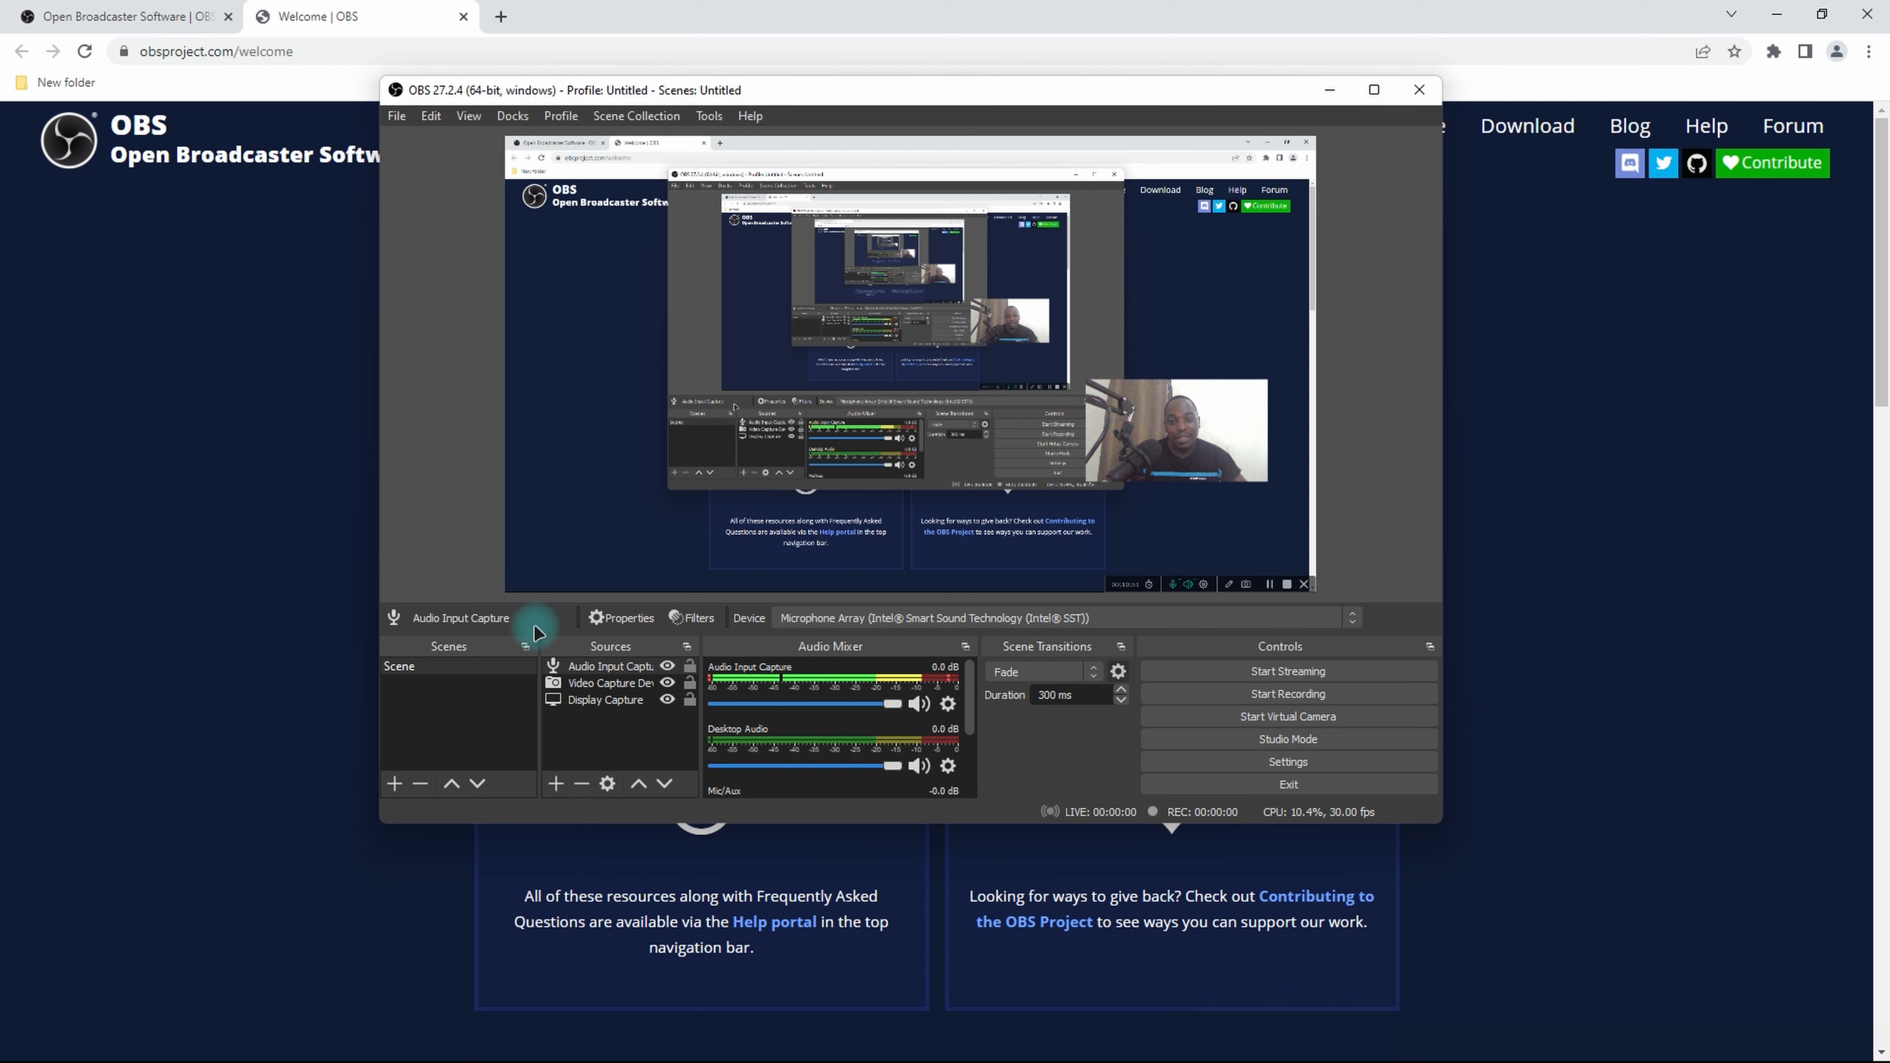
{"action": "left_click_drag", "start_coordinate": [1189, 454], "coordinate": [1239, 411]}
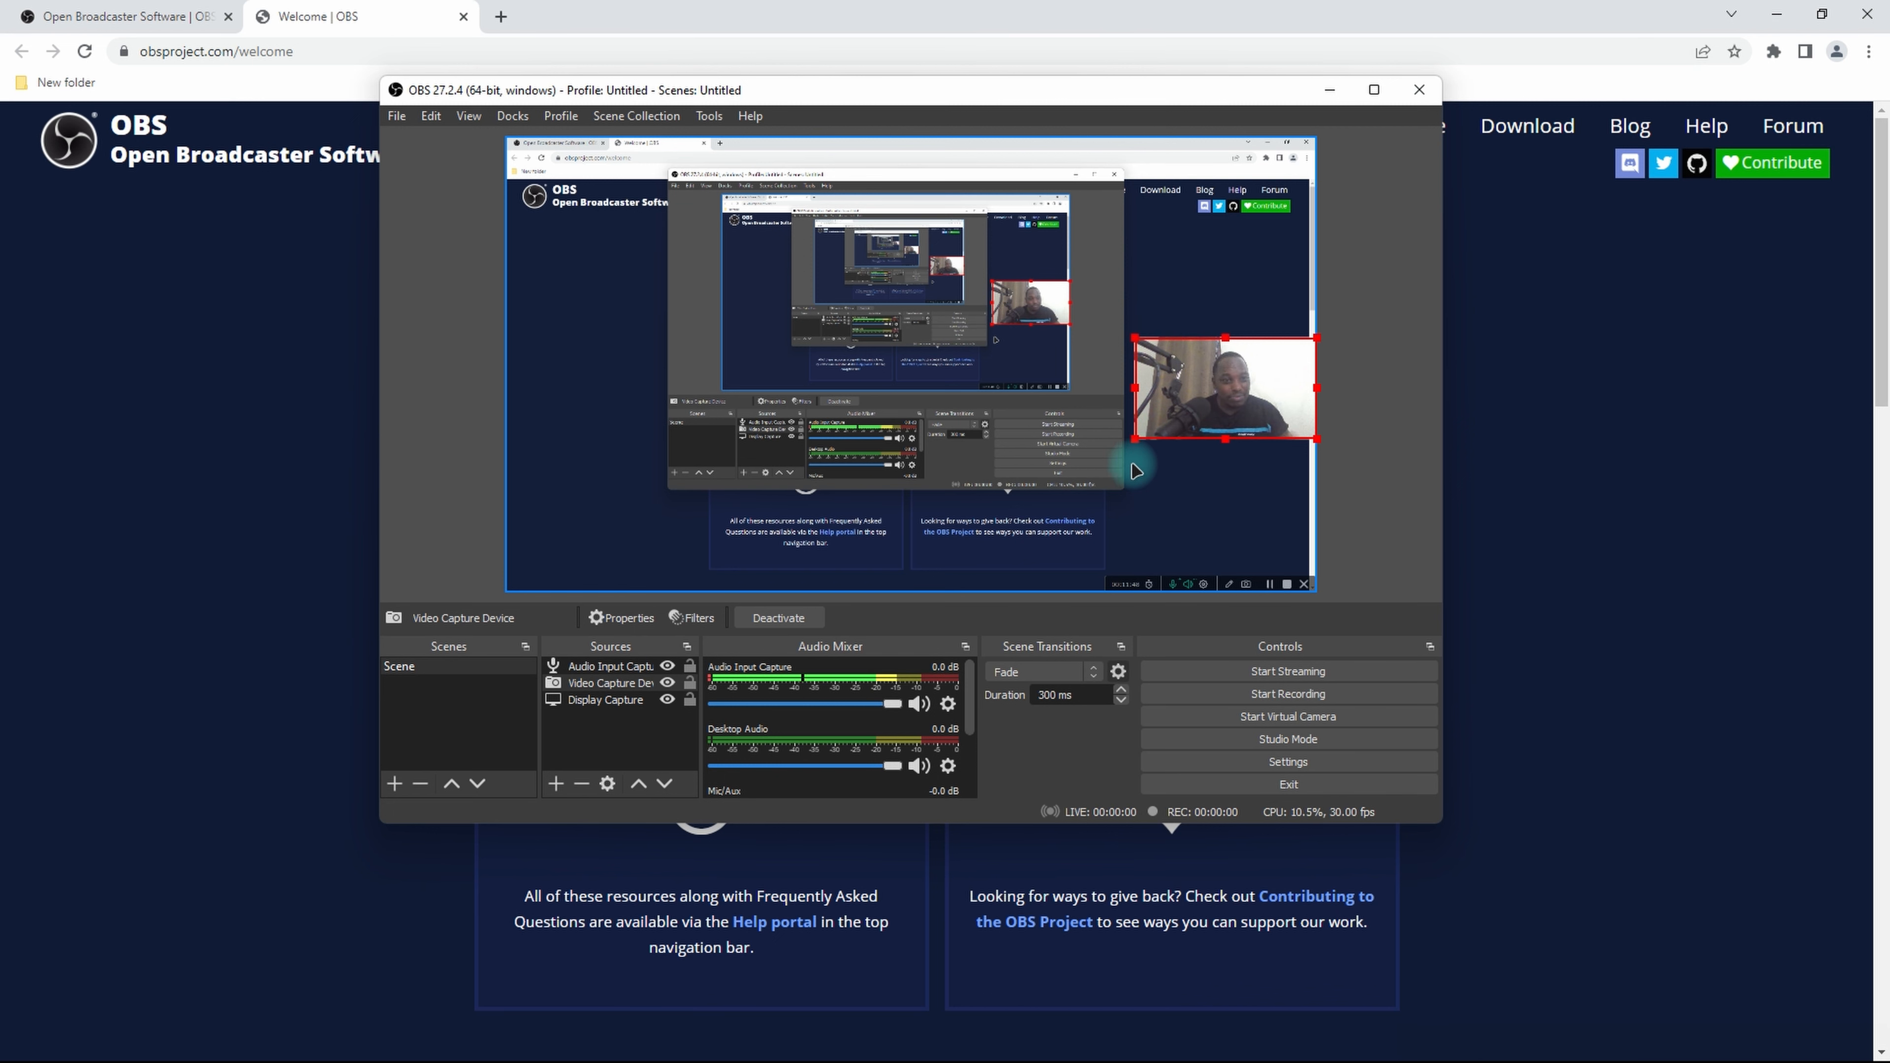
Open the settings and review the General, Stream and Output pages, including the folder chooser for the recording path
{"action": "left_click", "coordinate": [397, 115]}
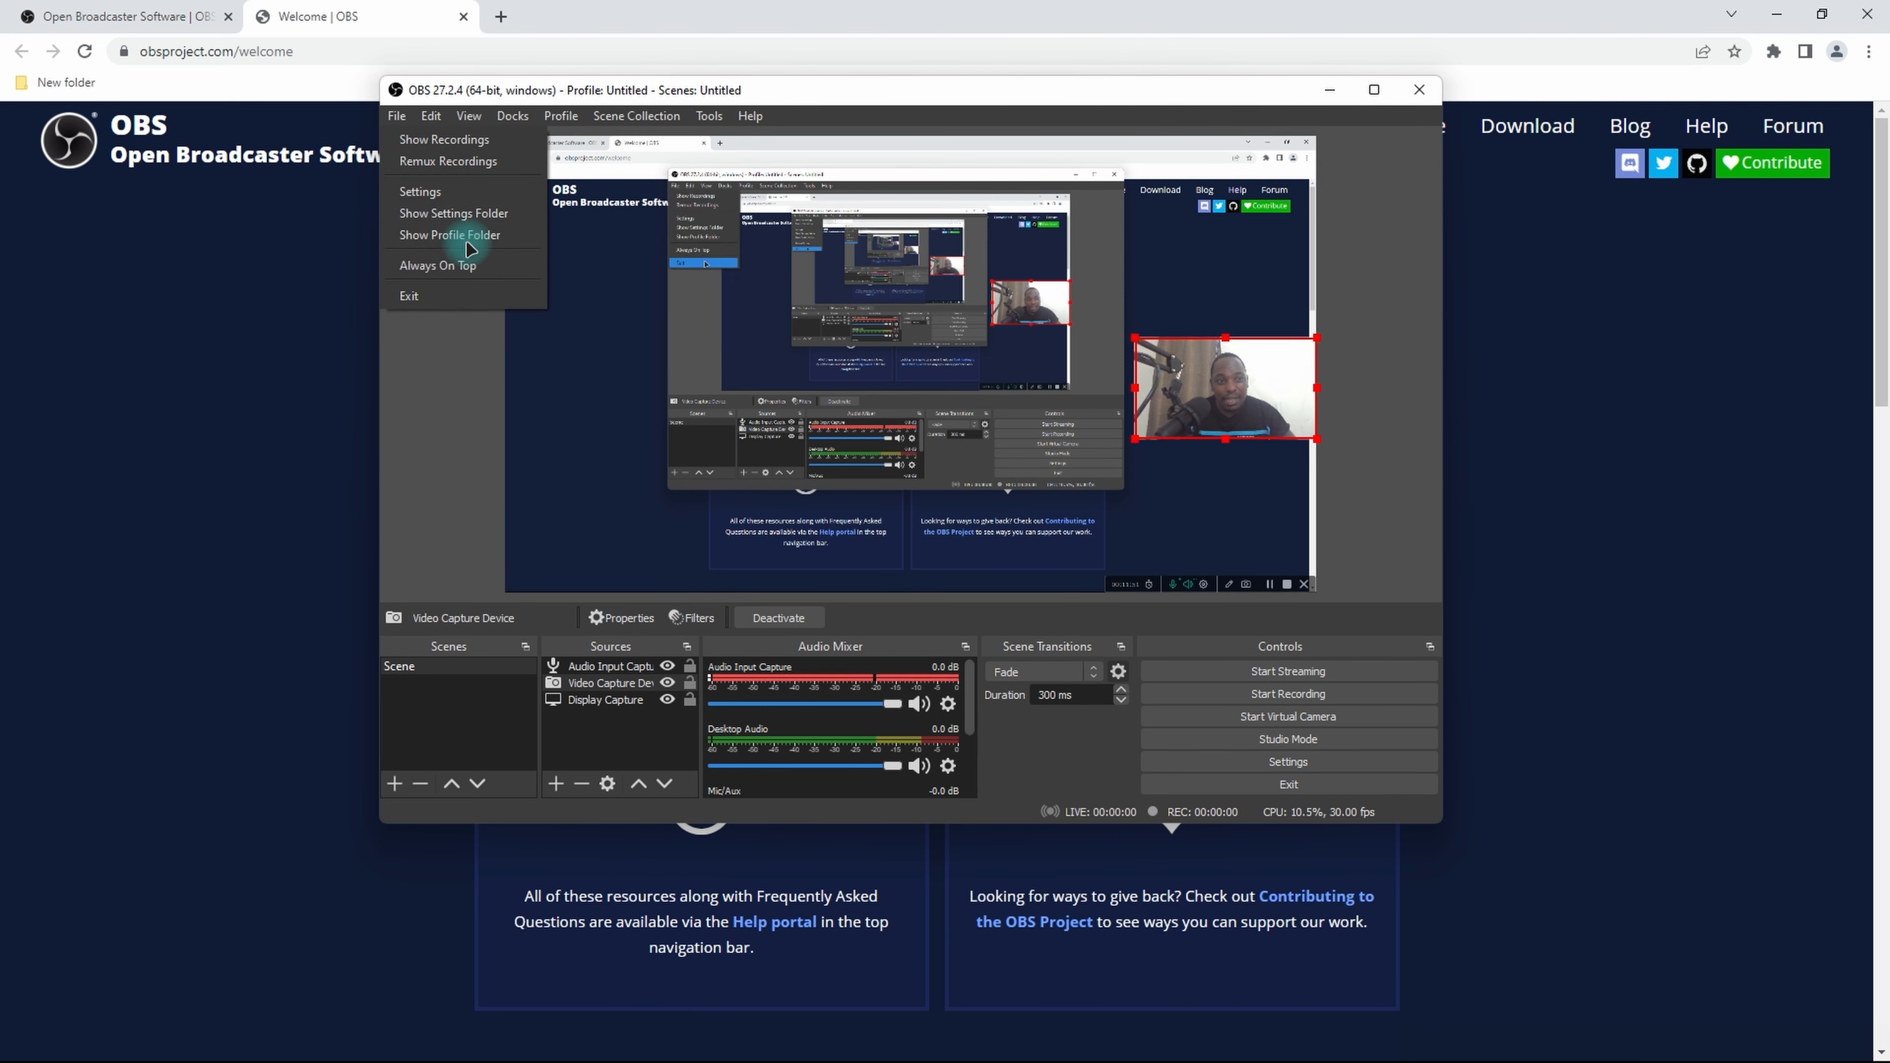
{"action": "left_click", "coordinate": [452, 195]}
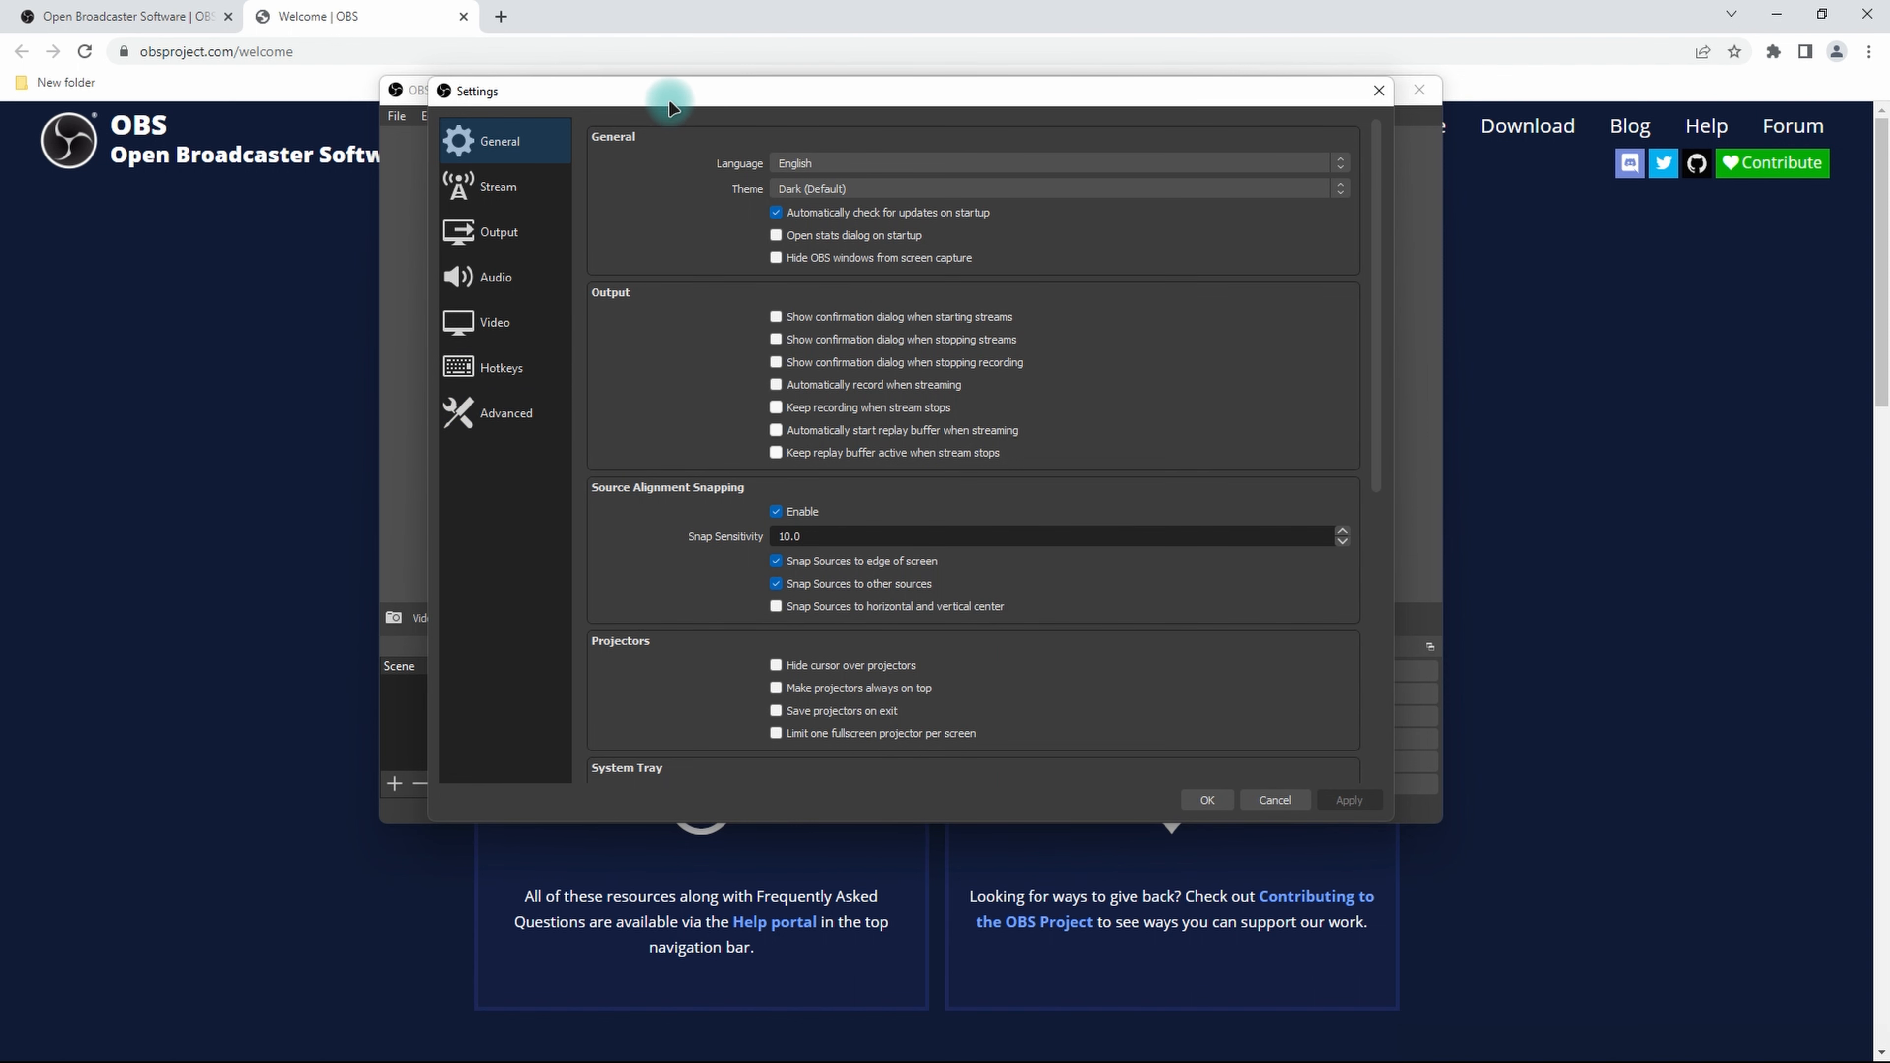
{"action": "left_click_drag", "start_coordinate": [669, 105], "coordinate": [757, 86]}
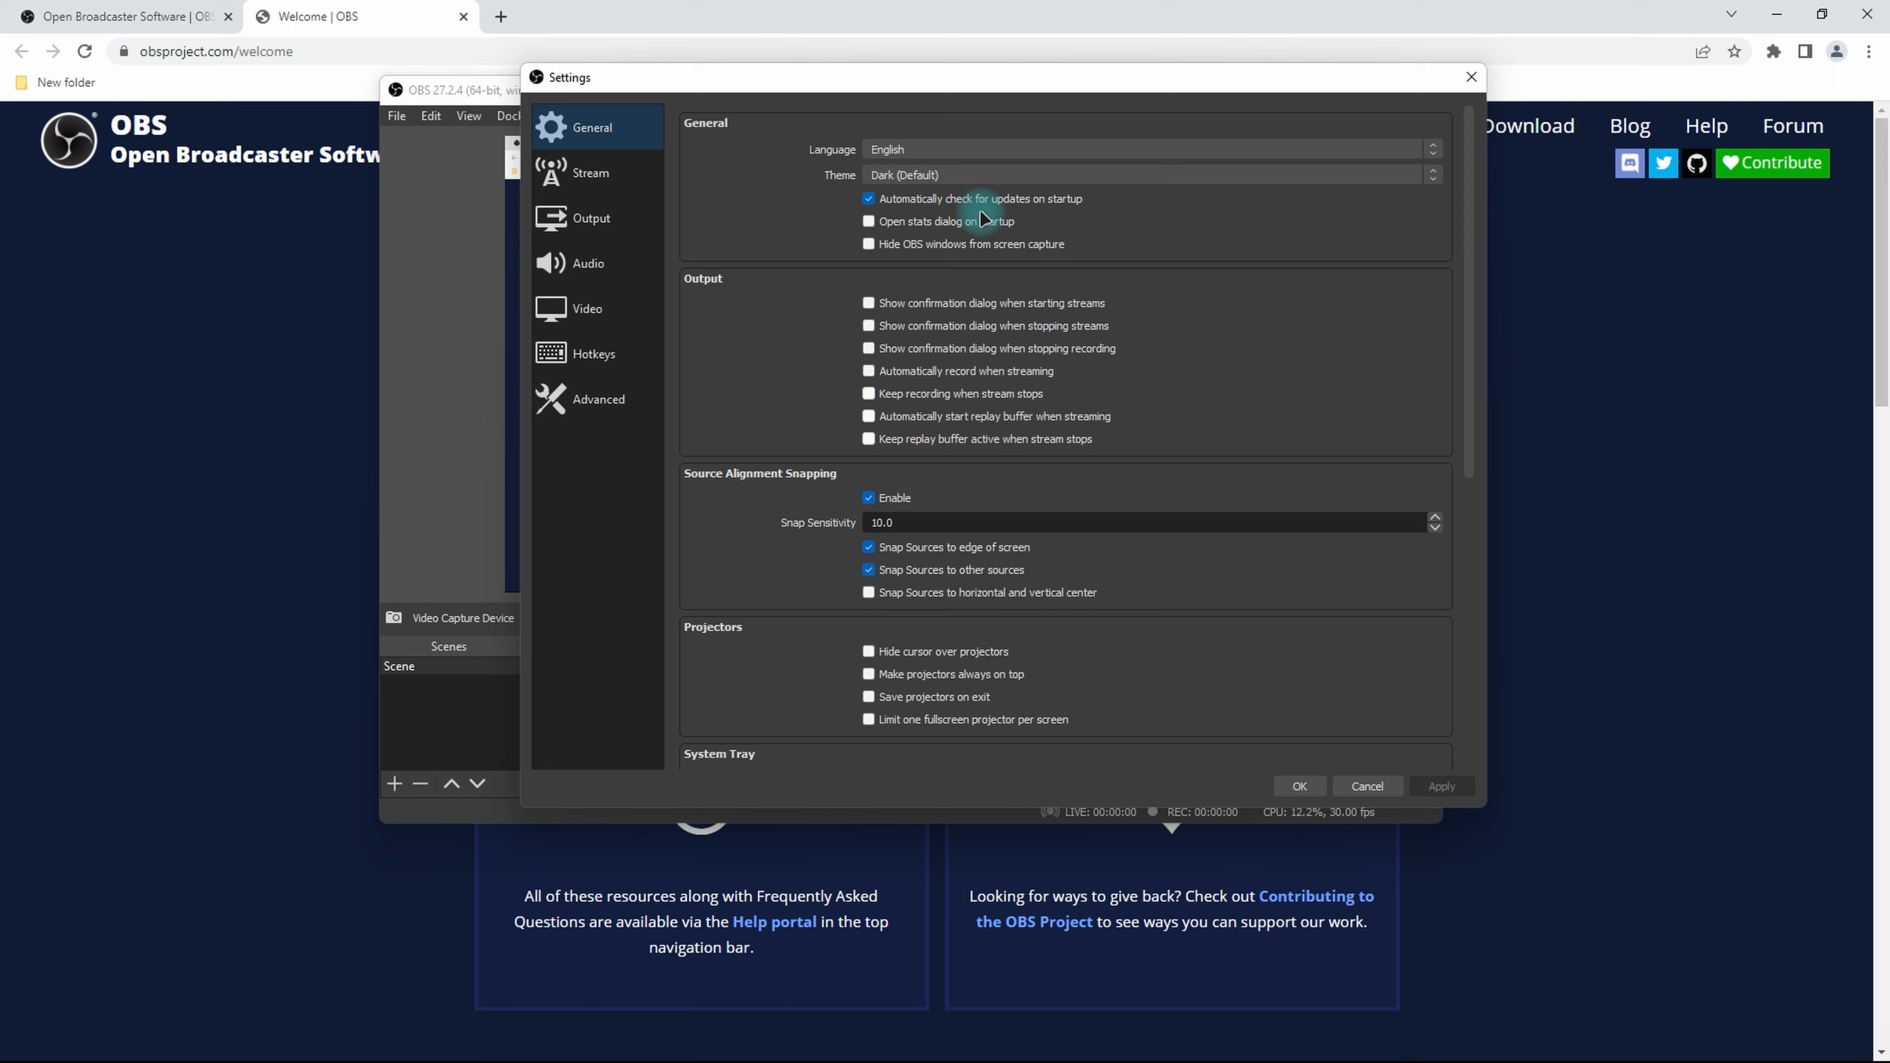
{"action": "left_click", "coordinate": [594, 175]}
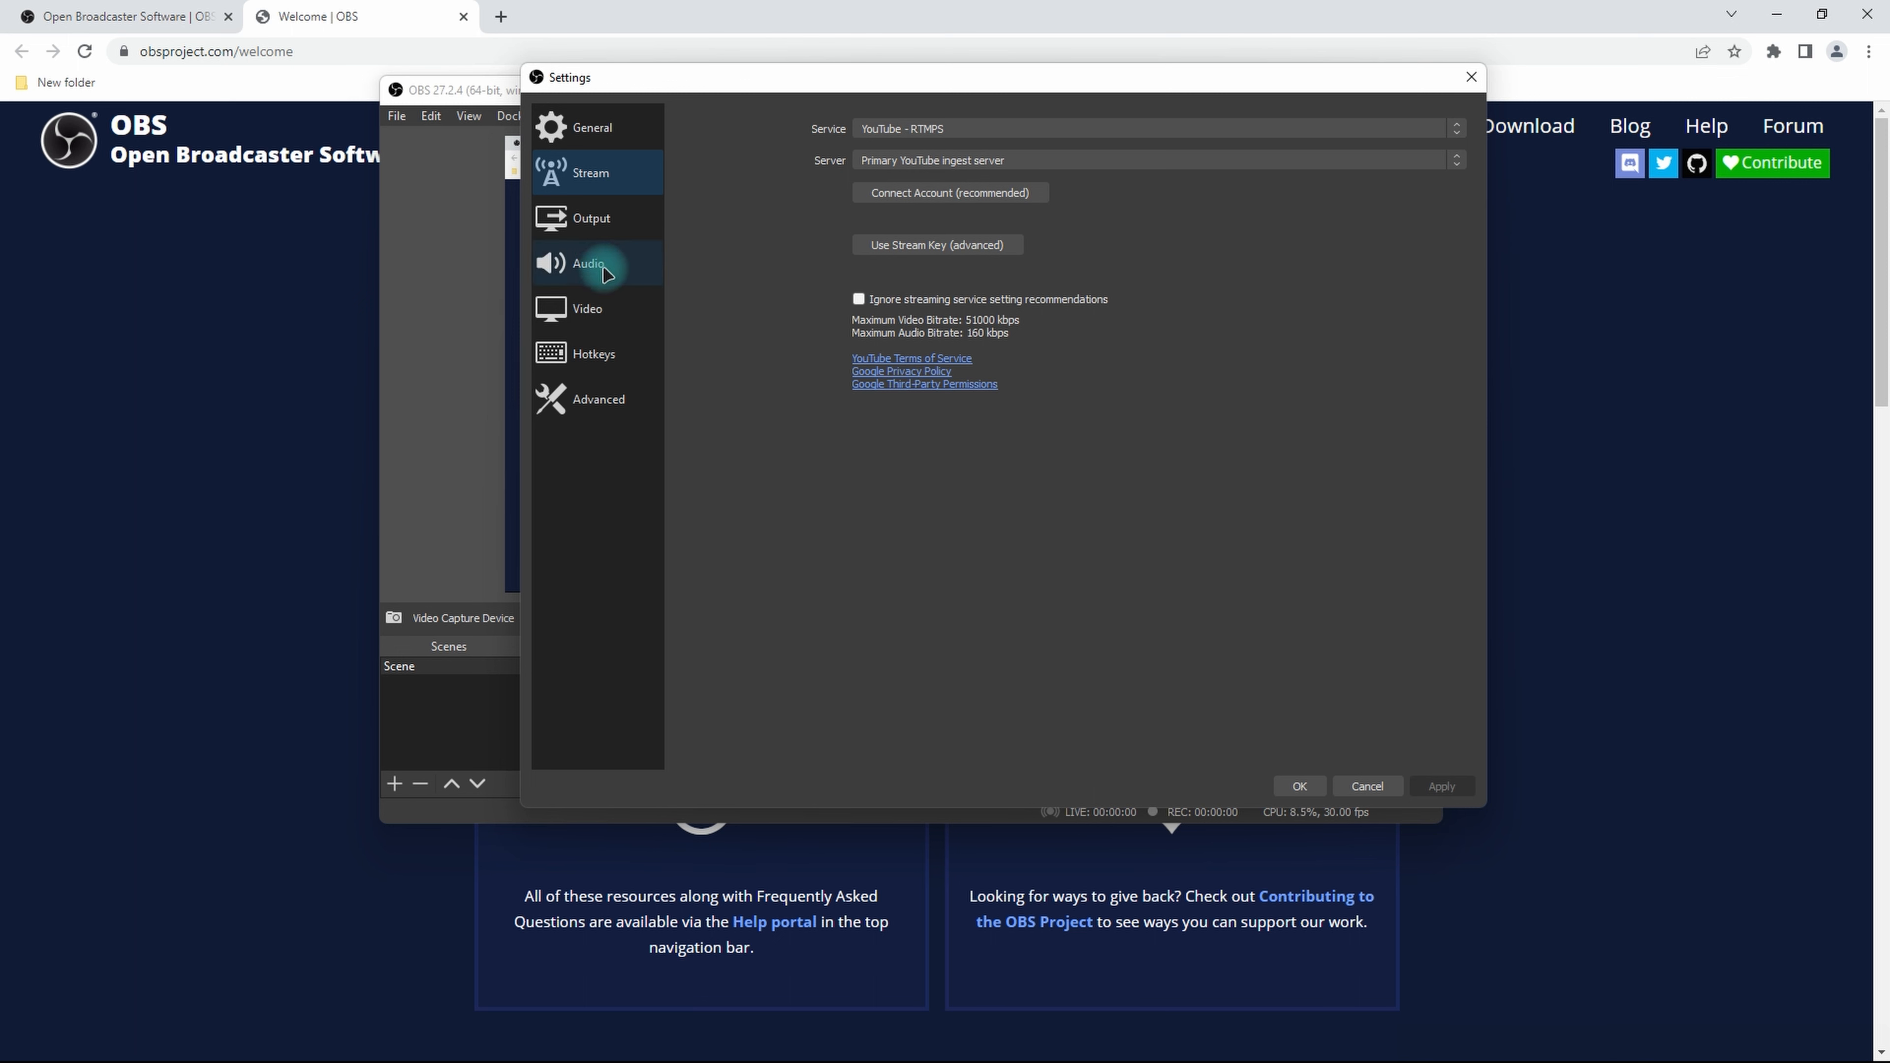
{"action": "left_click", "coordinate": [588, 236]}
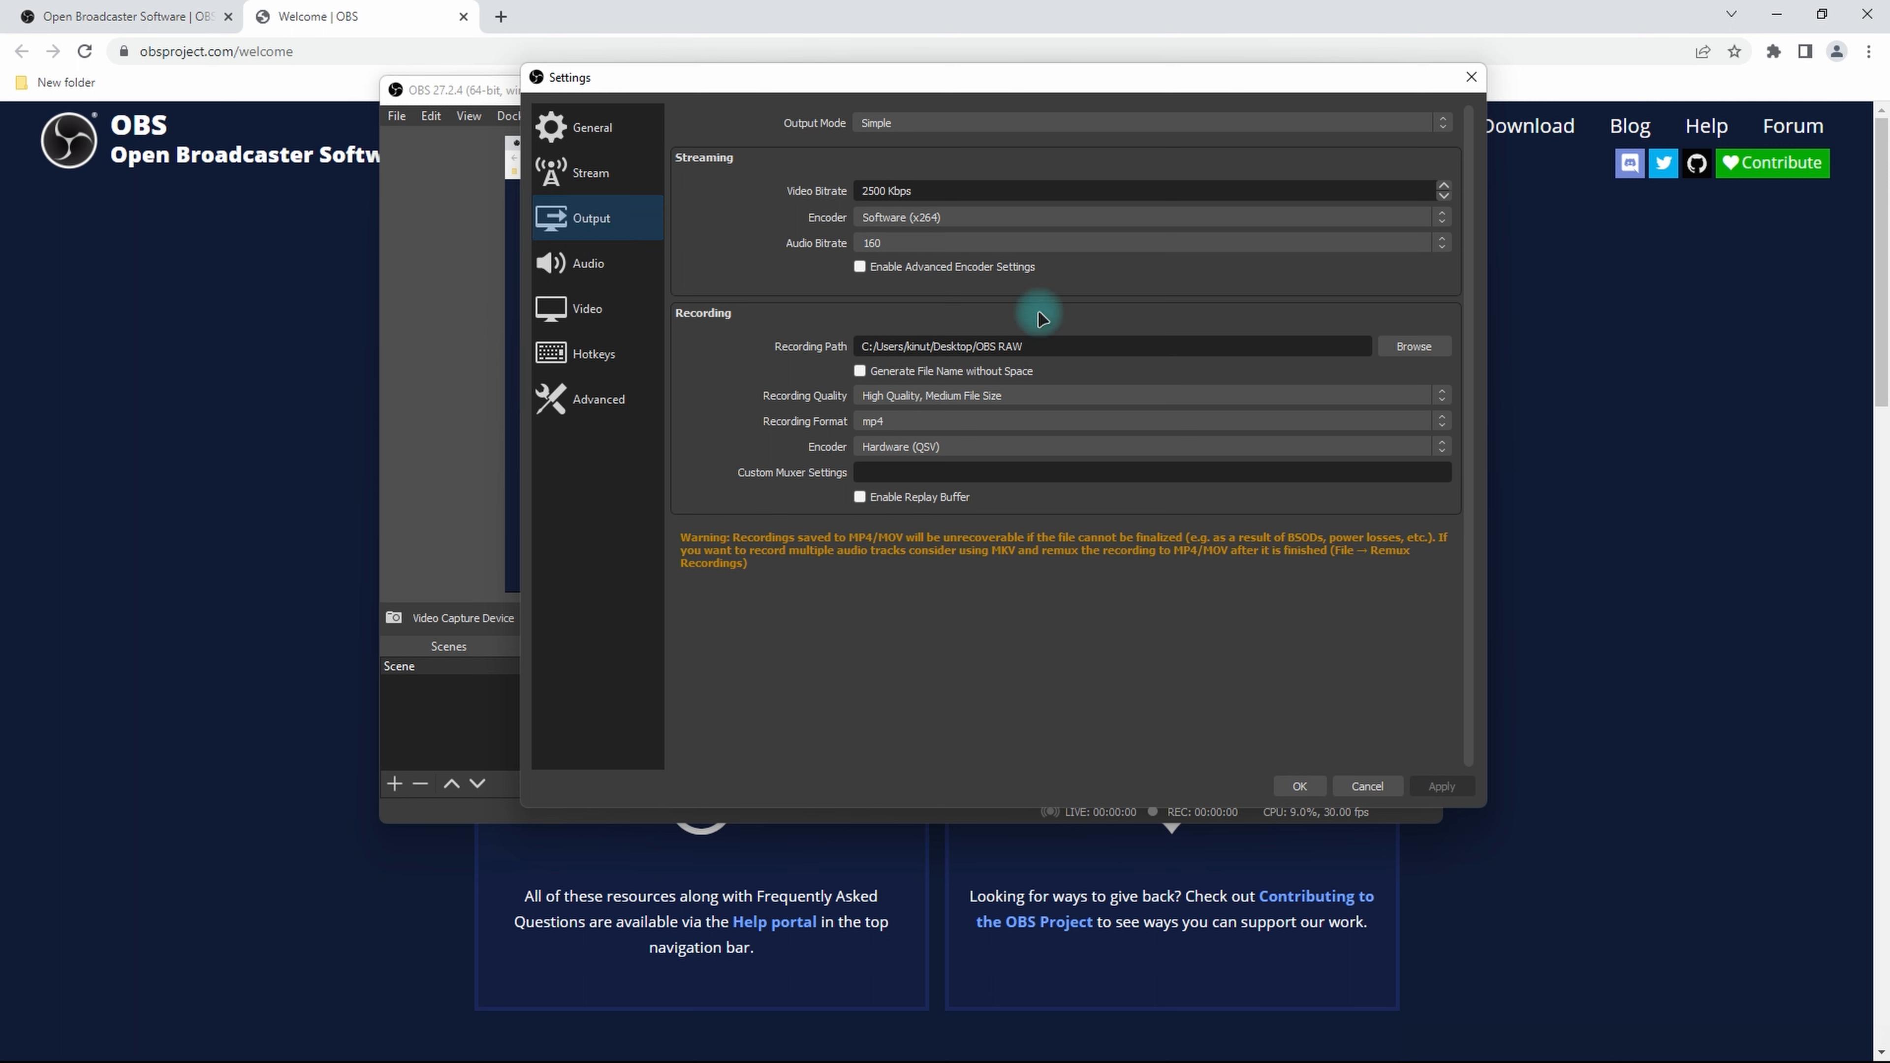
{"action": "left_click", "coordinate": [1412, 349]}
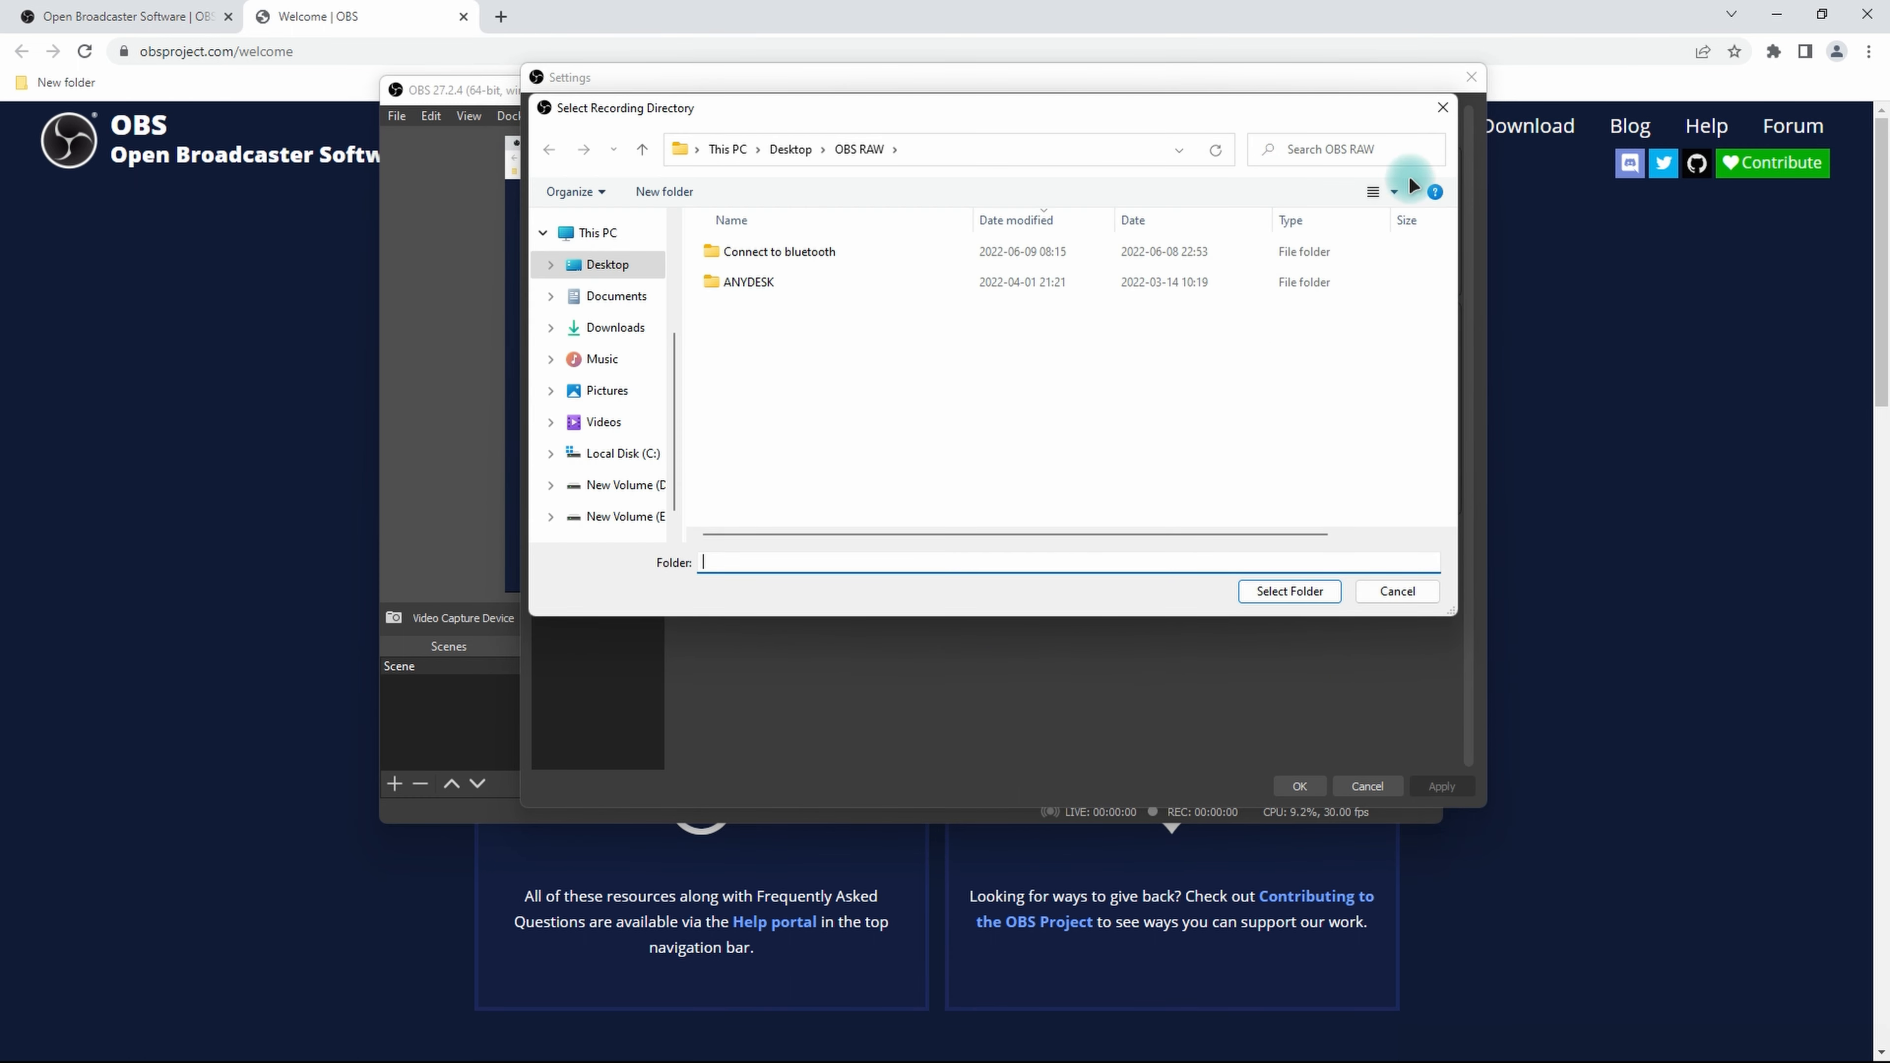
{"action": "left_click", "coordinate": [1445, 112]}
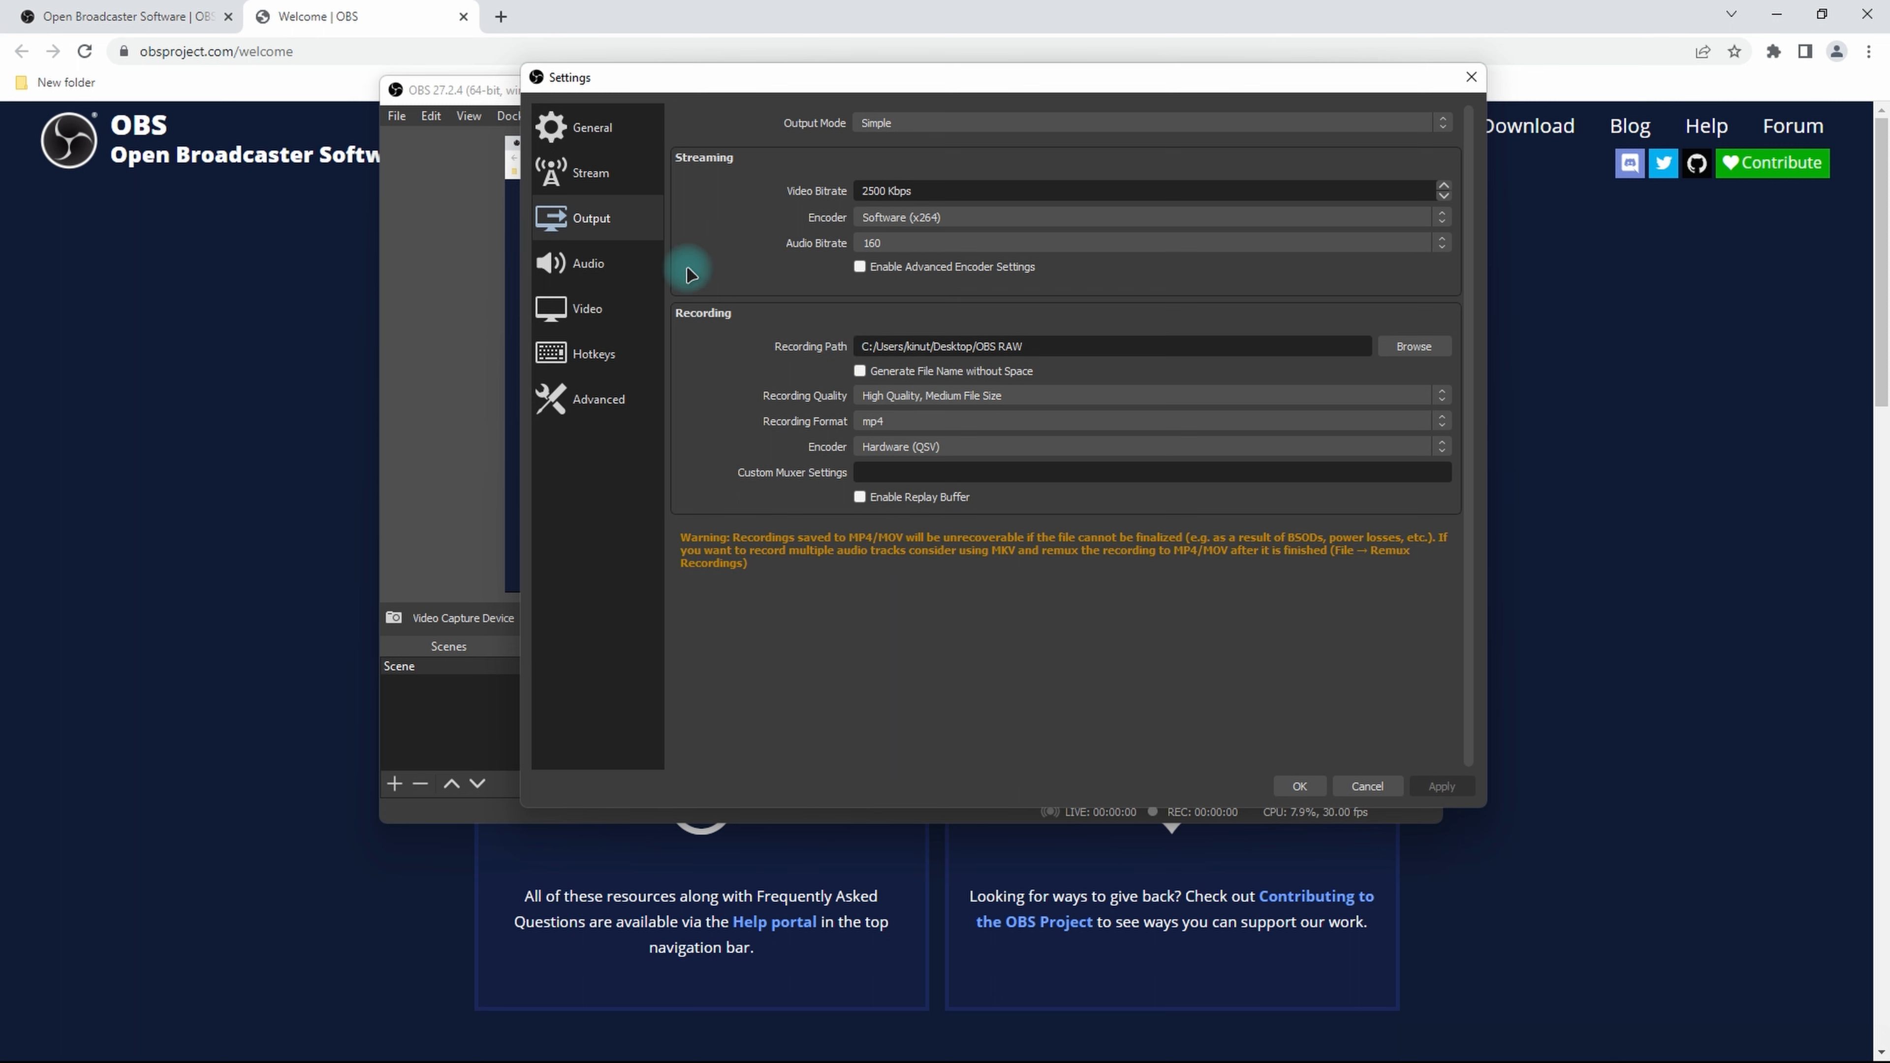
Switch to File Explorer, look through the Videos folder for existing recordings, and close it
{"action": "key", "text": "super+e"}
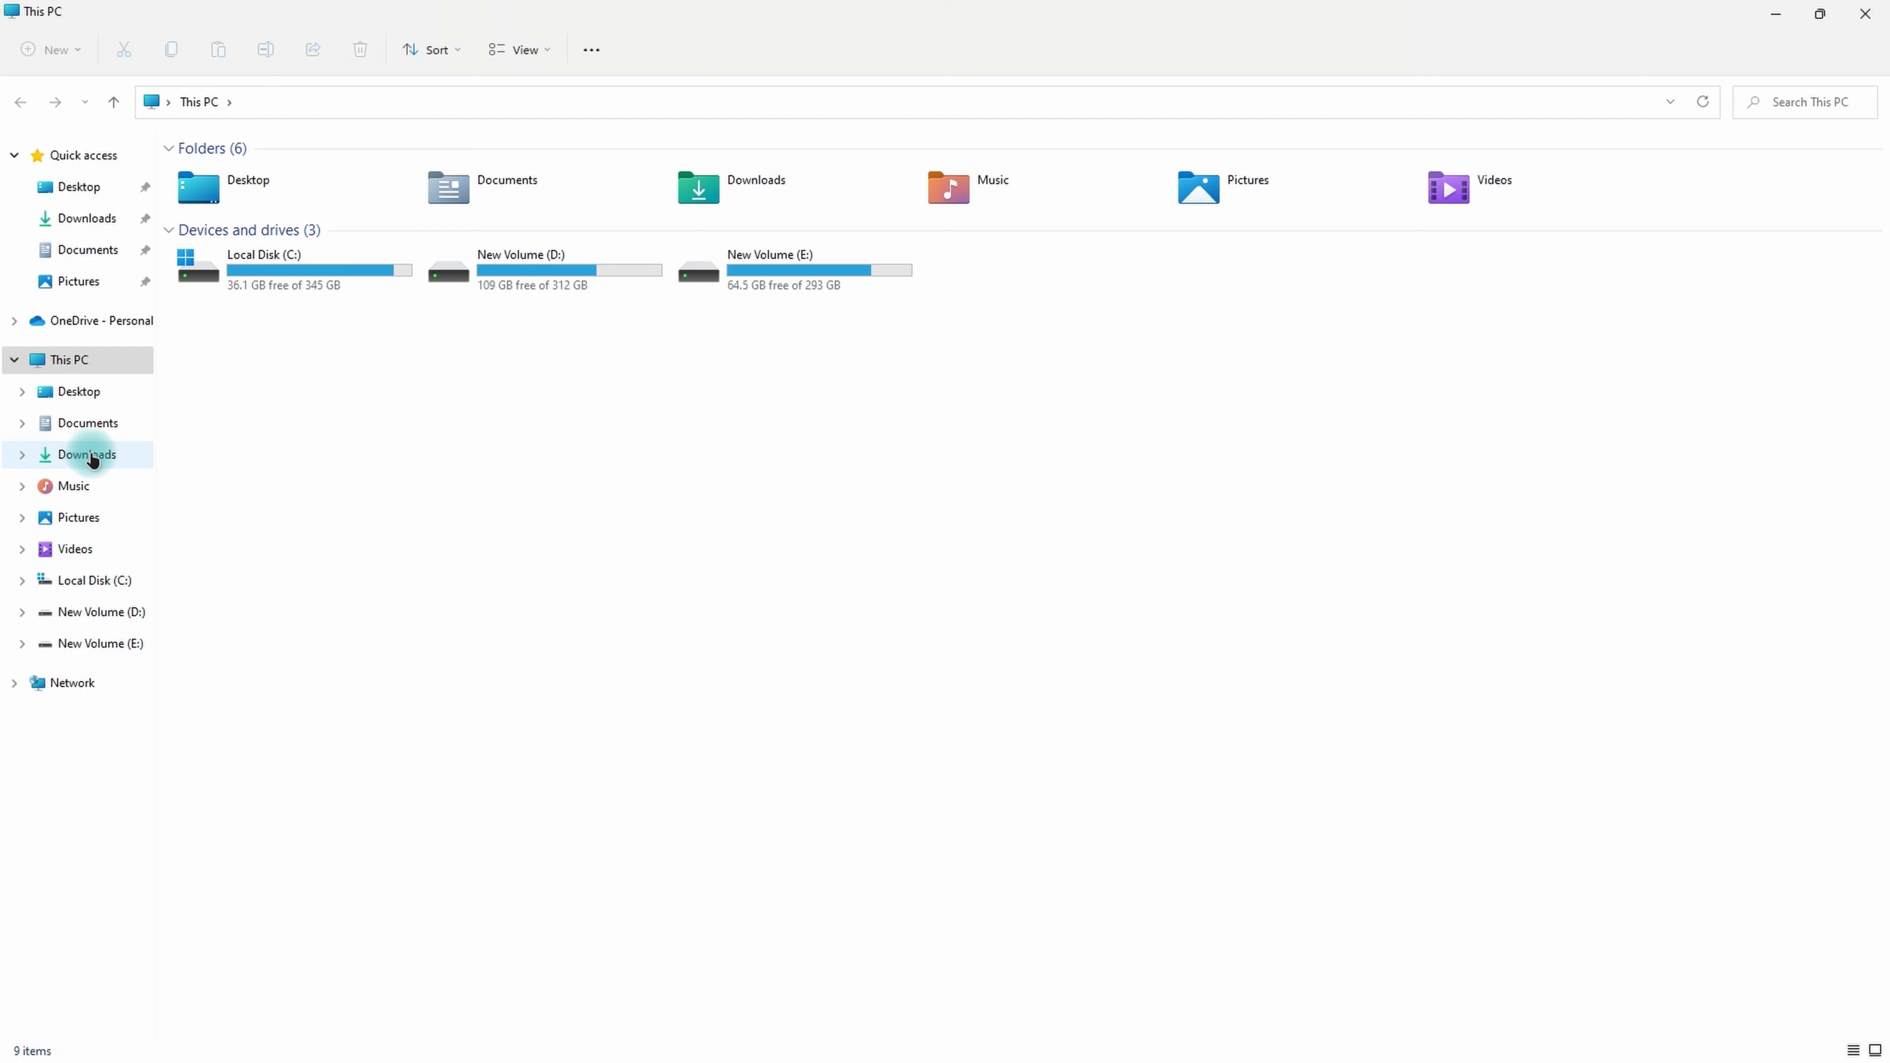
{"action": "left_click", "coordinate": [71, 549]}
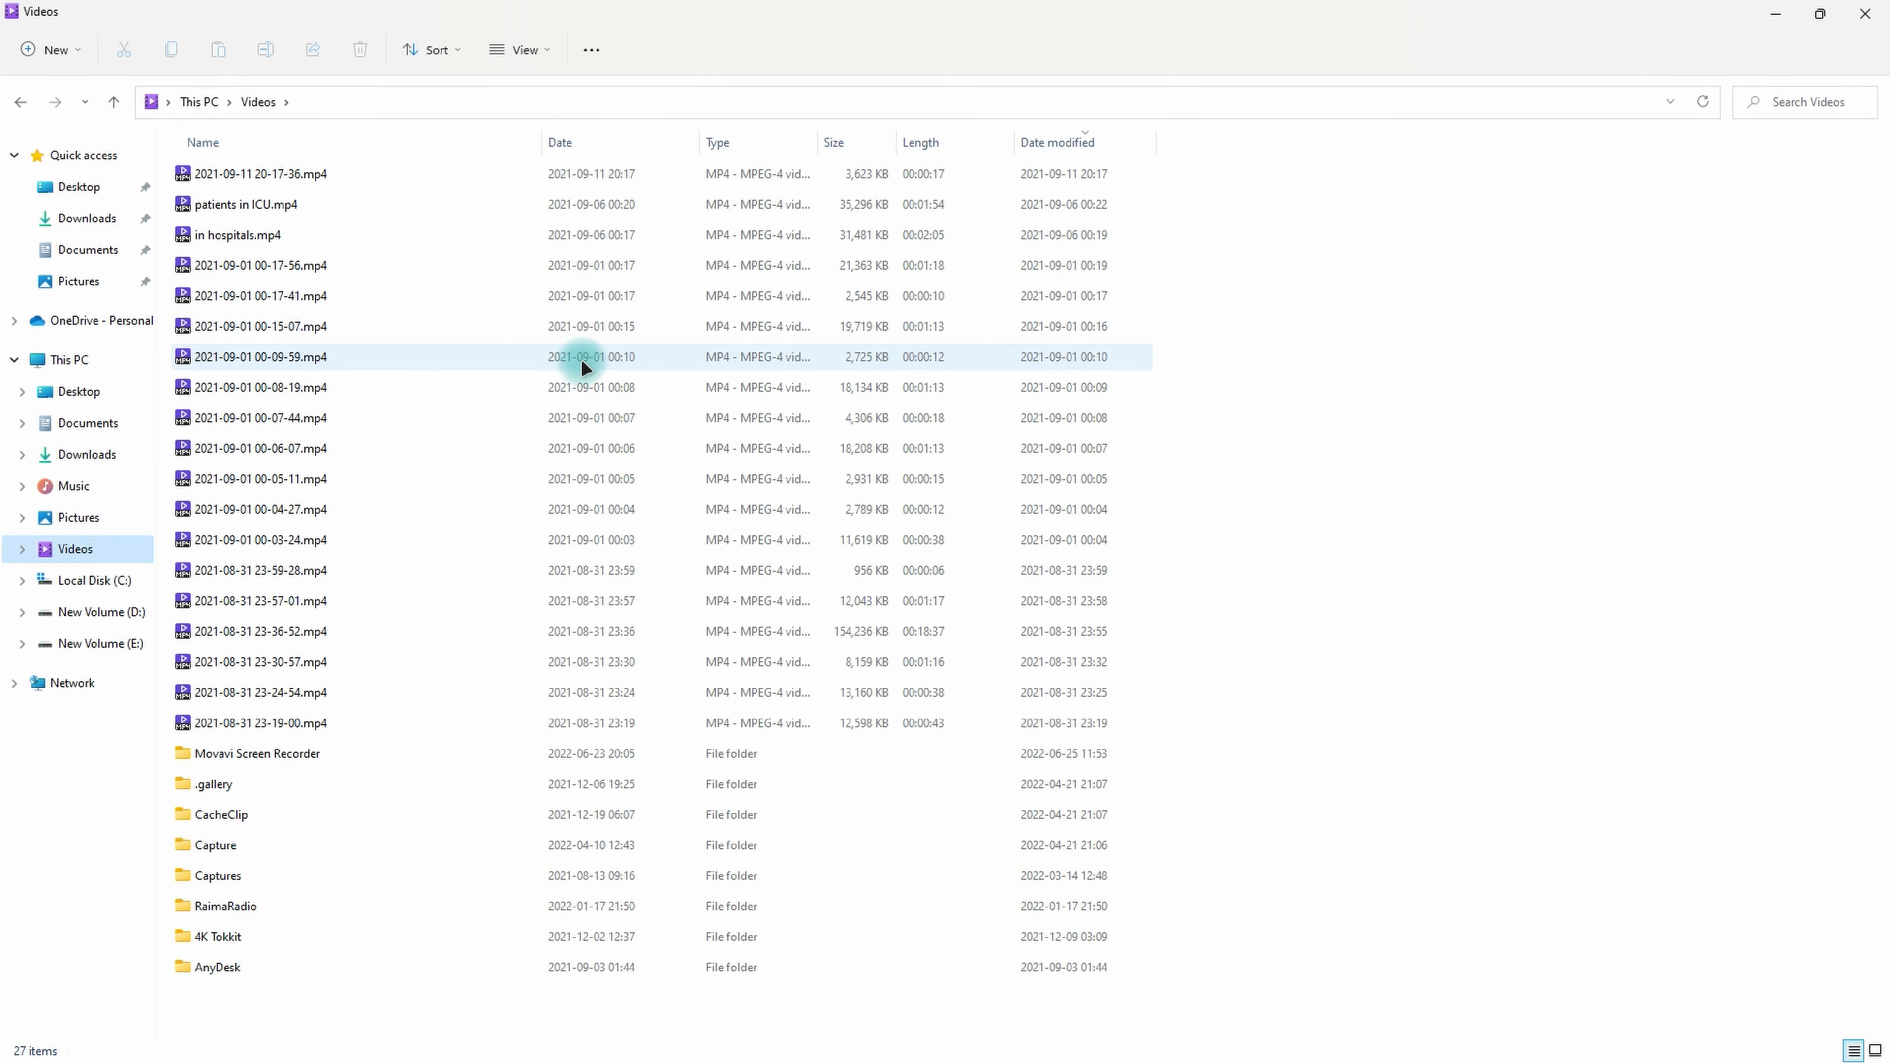
{"action": "left_click", "coordinate": [1865, 14]}
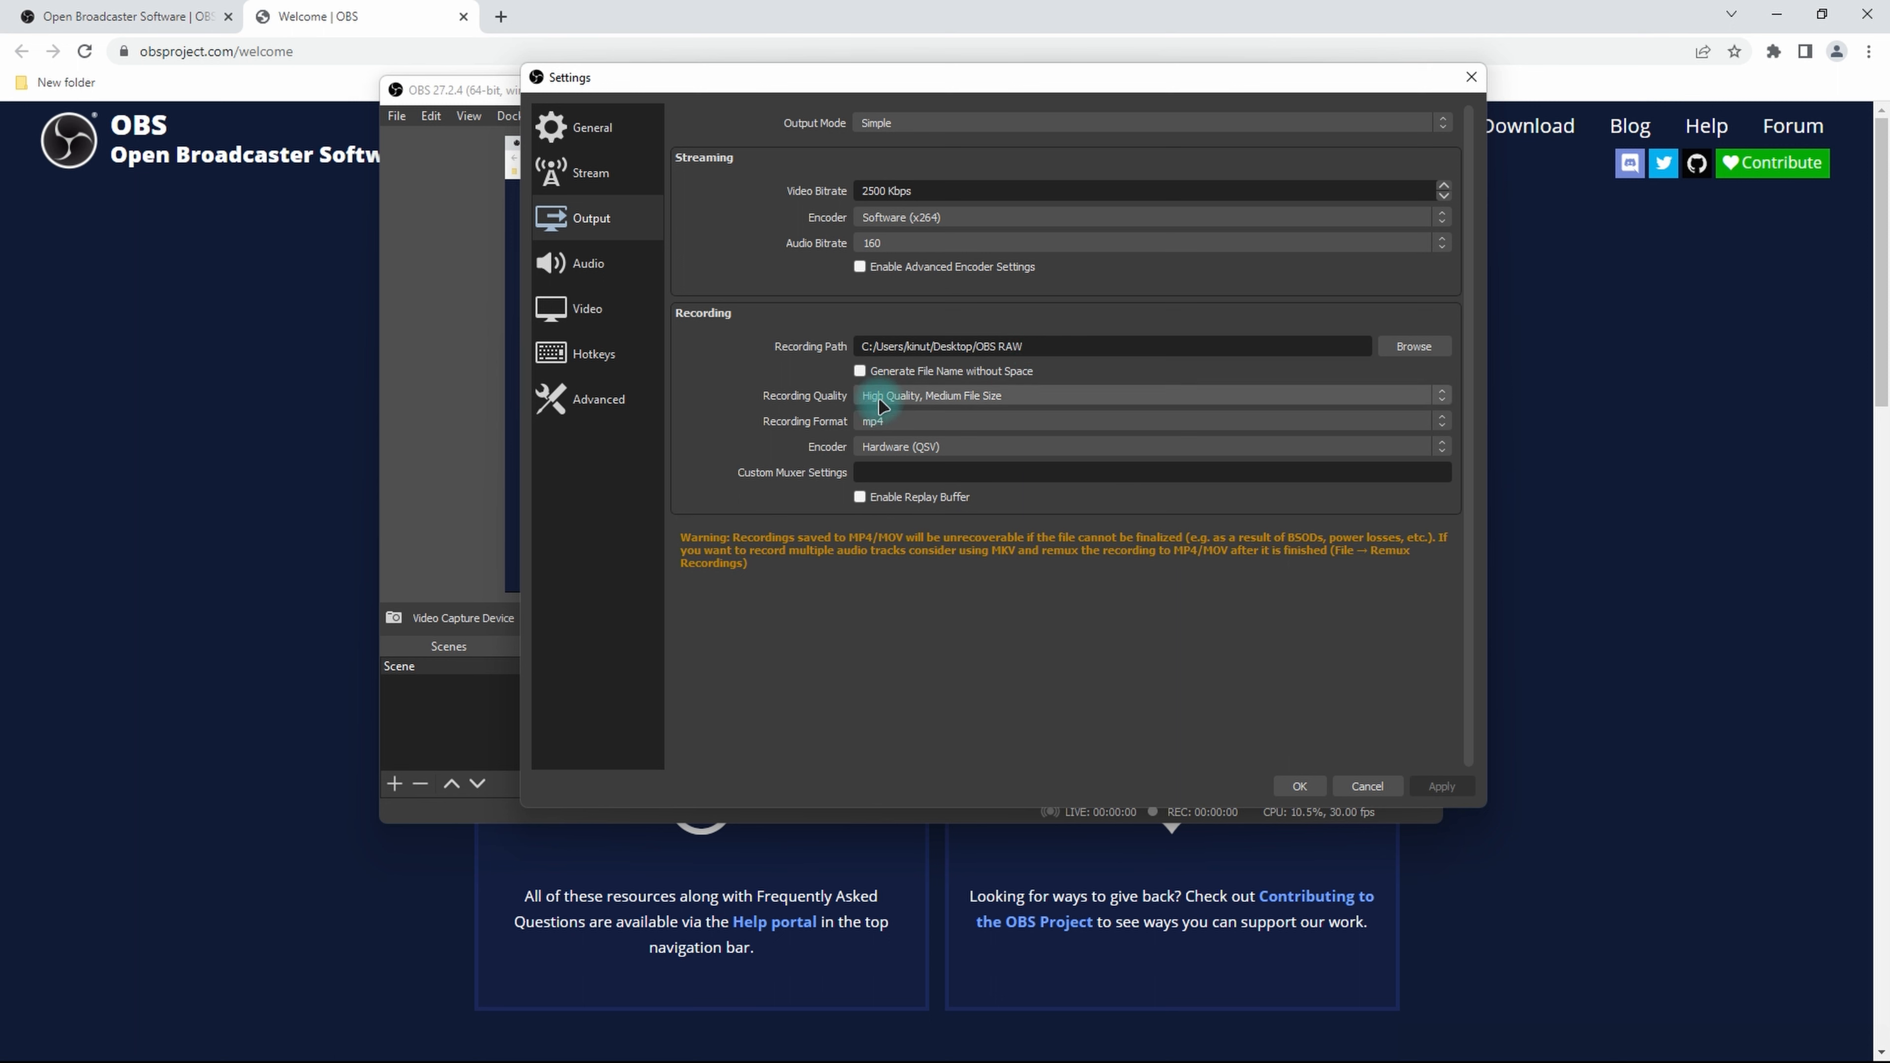
Review the recording quality options and choose mp4 as the recording format in the output settings
{"action": "left_click", "coordinate": [1021, 399]}
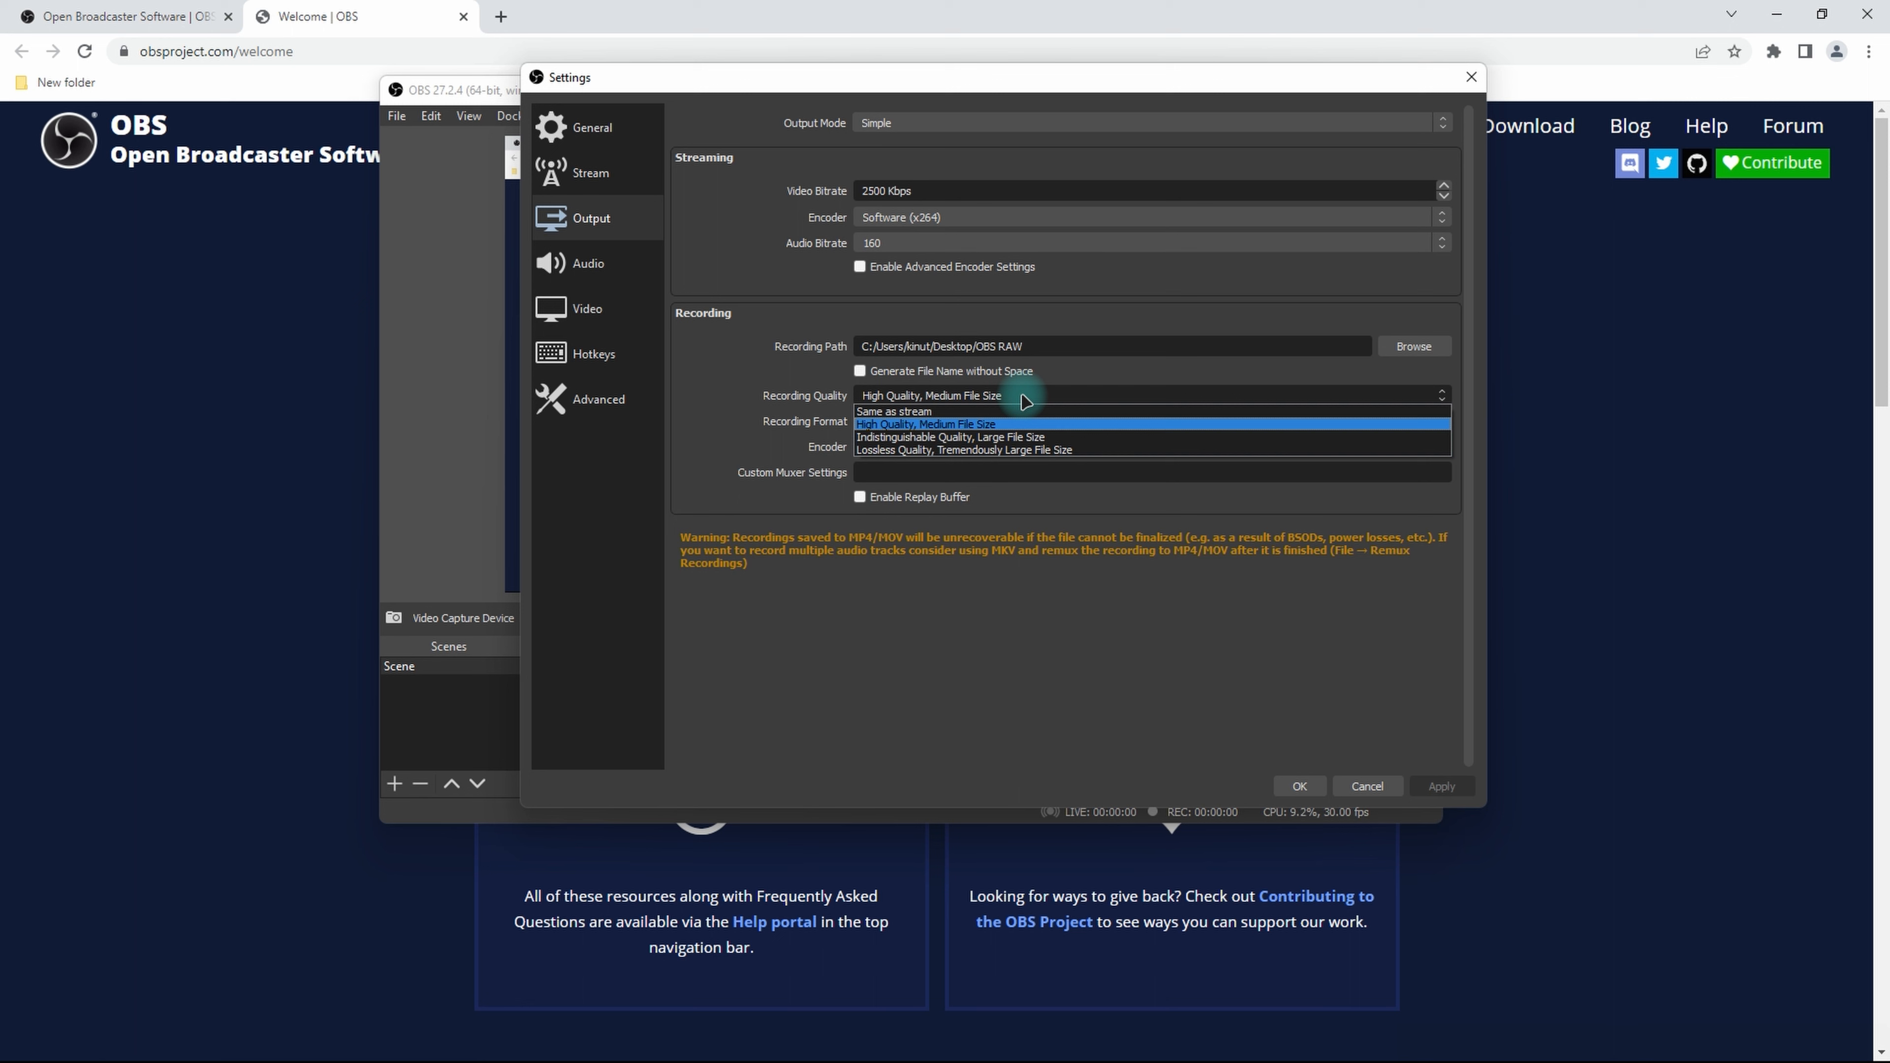
{"action": "left_click", "coordinate": [744, 367]}
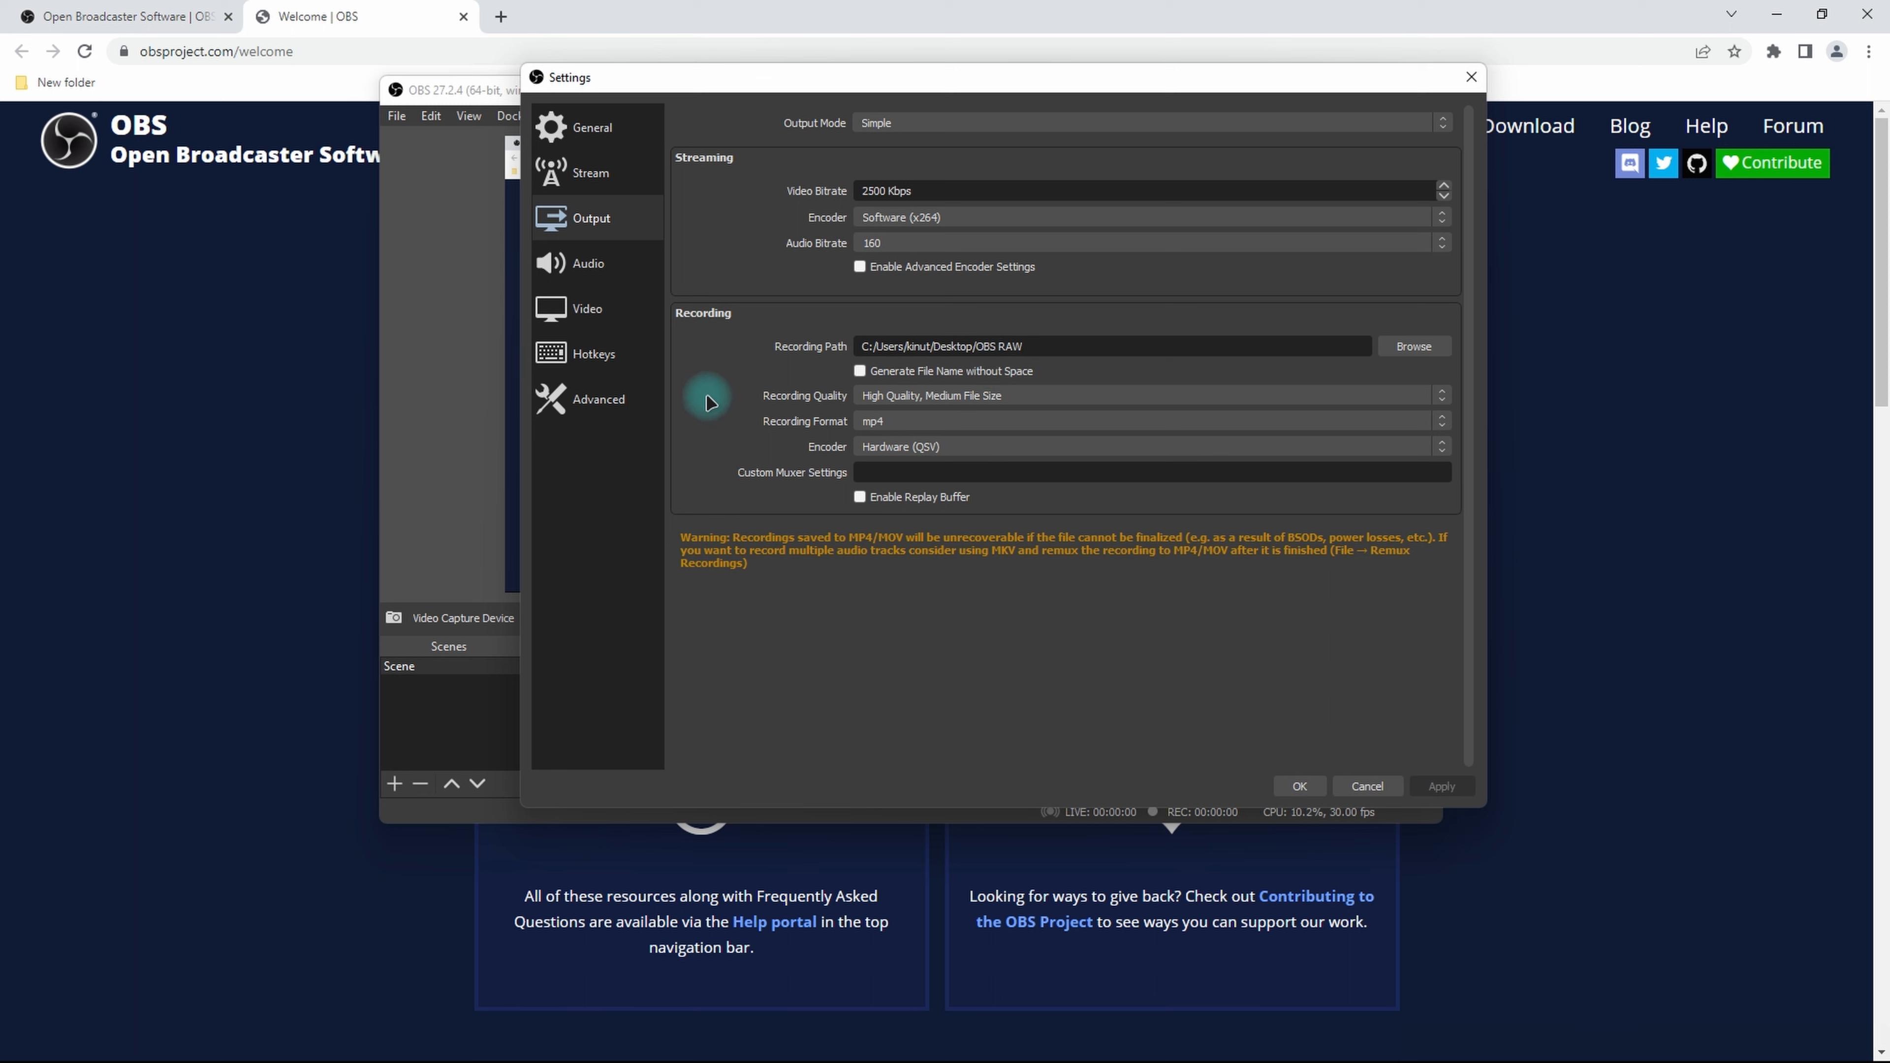
{"action": "left_click", "coordinate": [902, 425]}
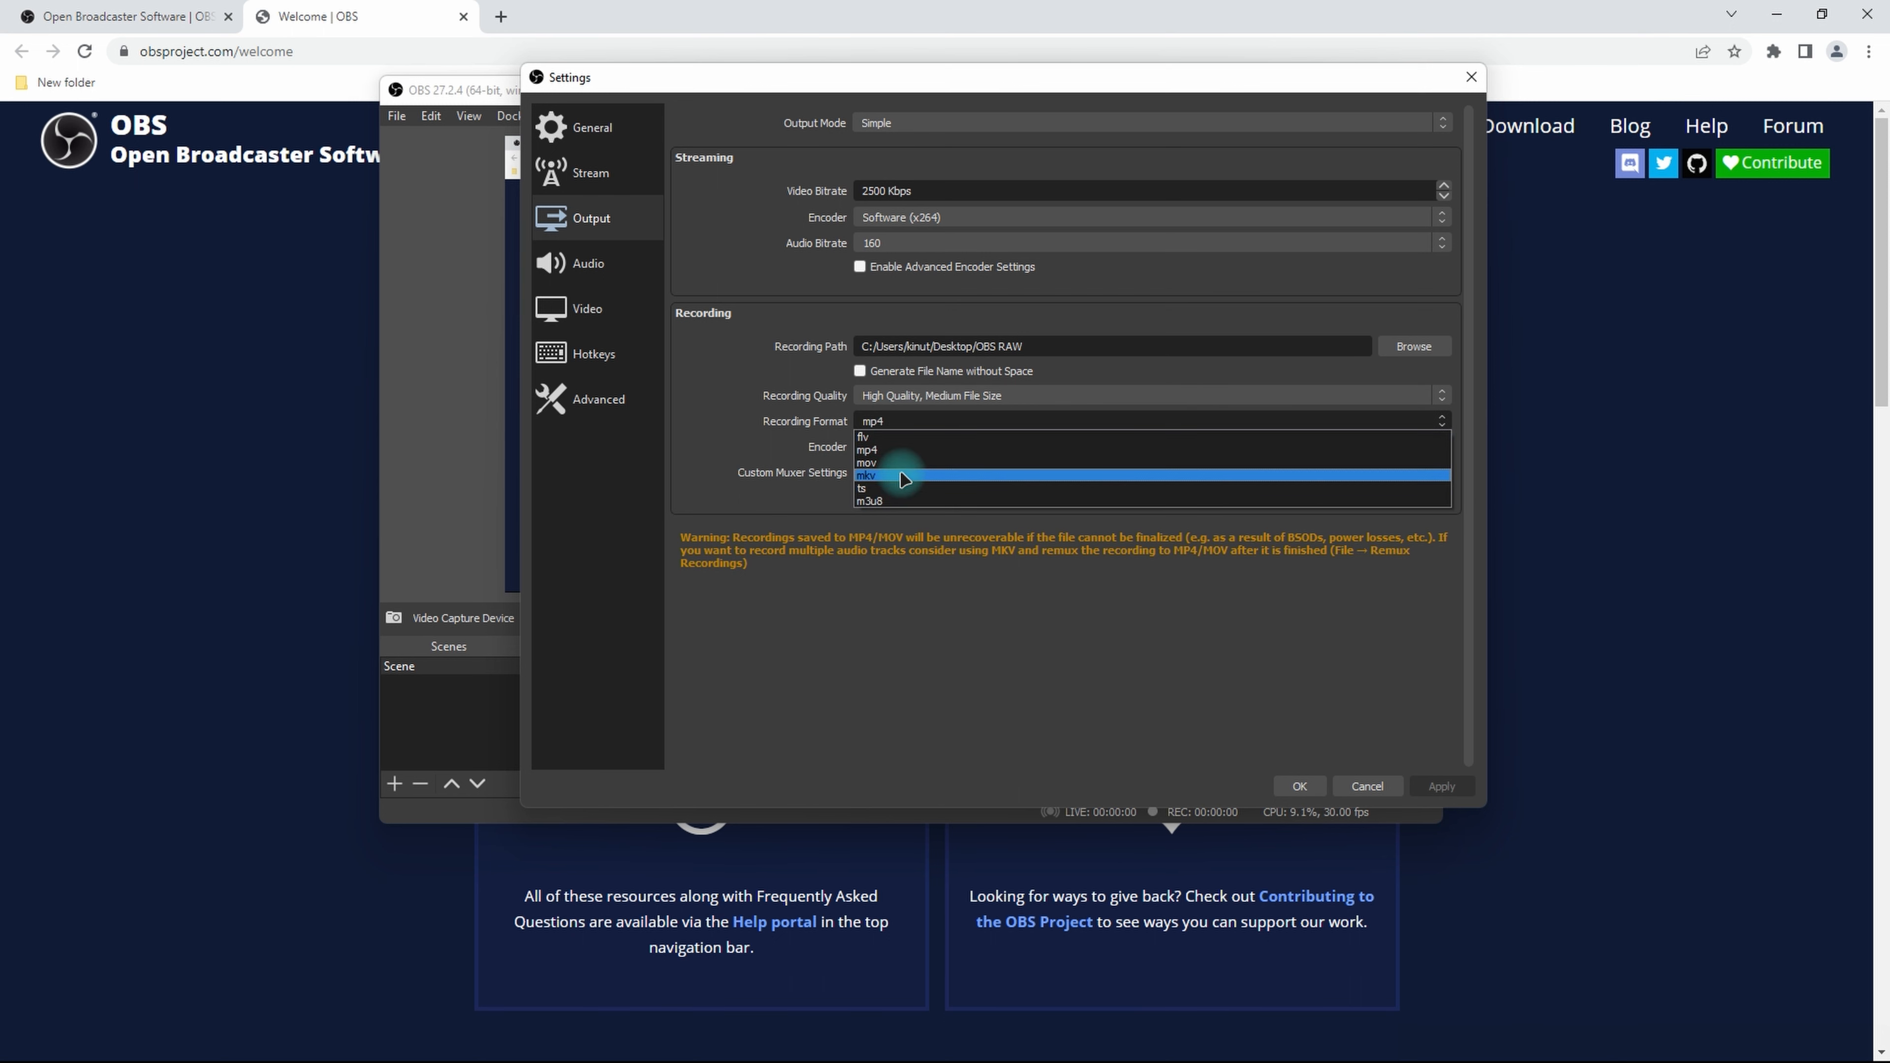
{"action": "left_click", "coordinate": [897, 450]}
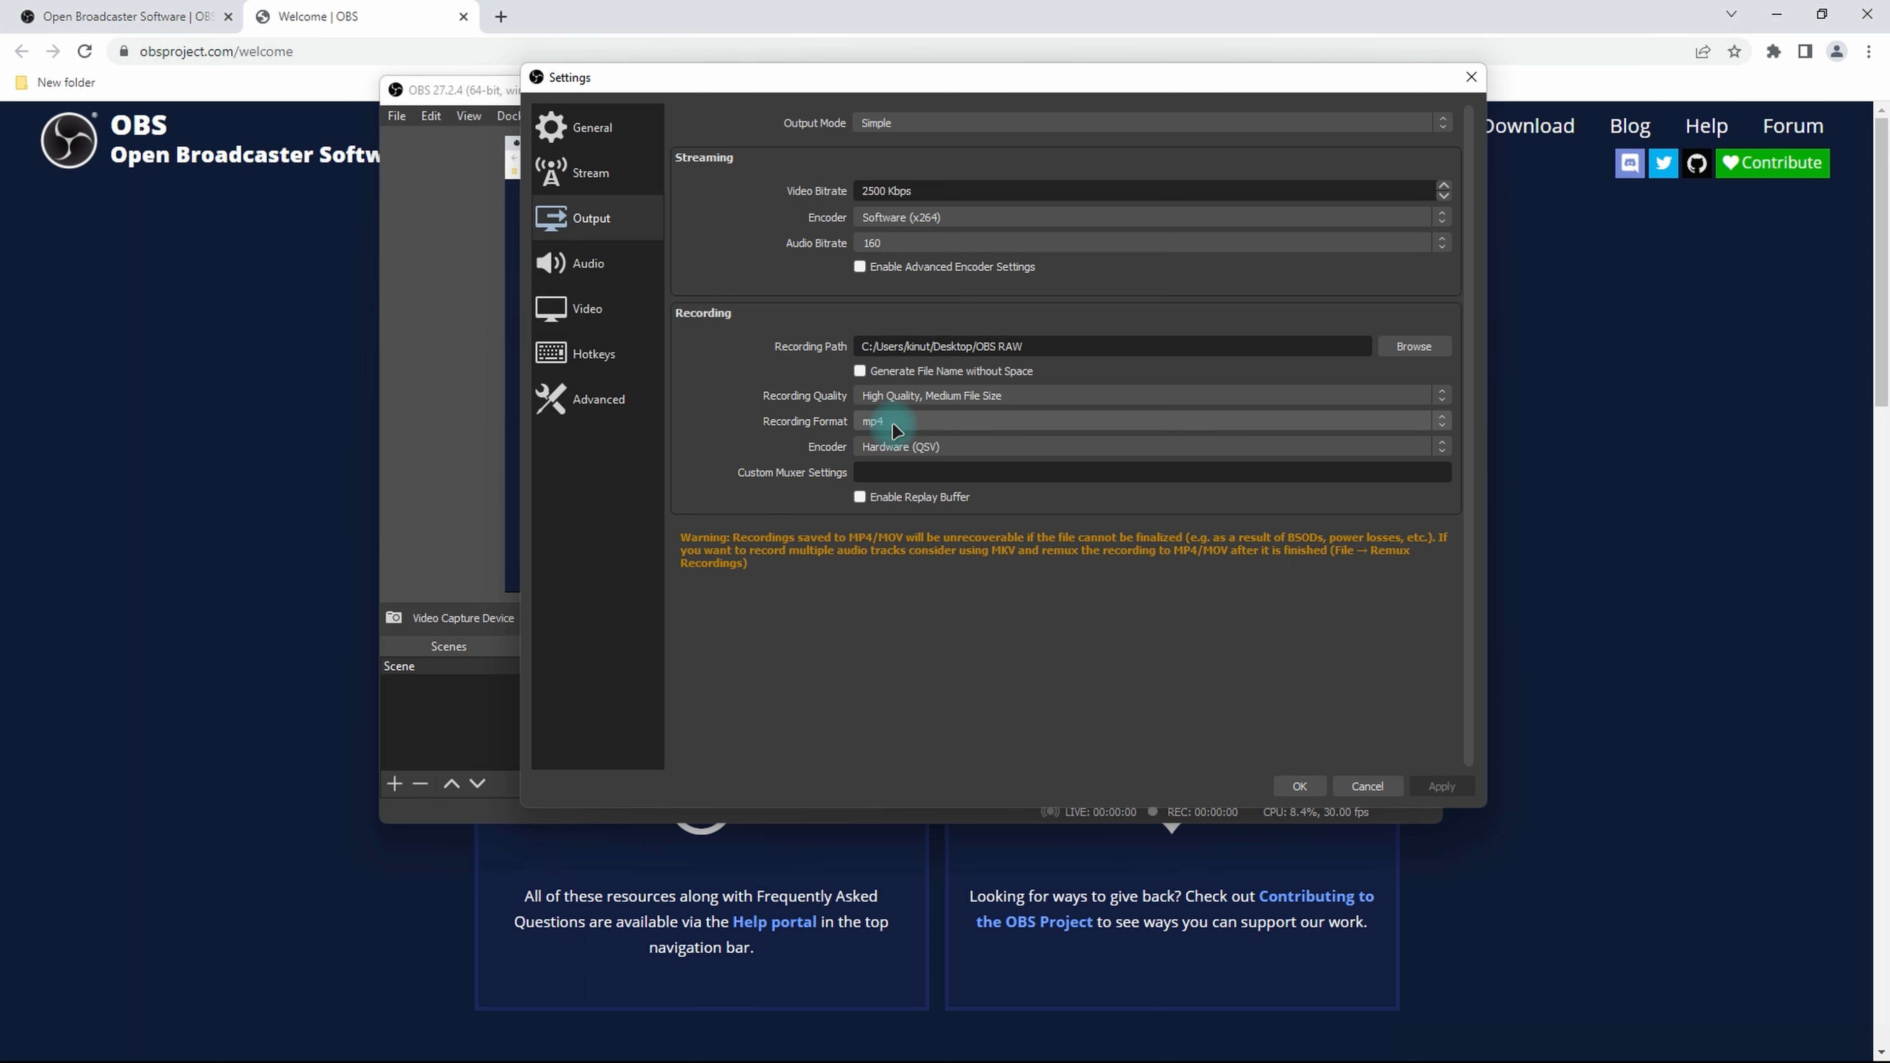
{"action": "left_click", "coordinate": [894, 425]}
{"action": "left_click", "coordinate": [901, 422]}
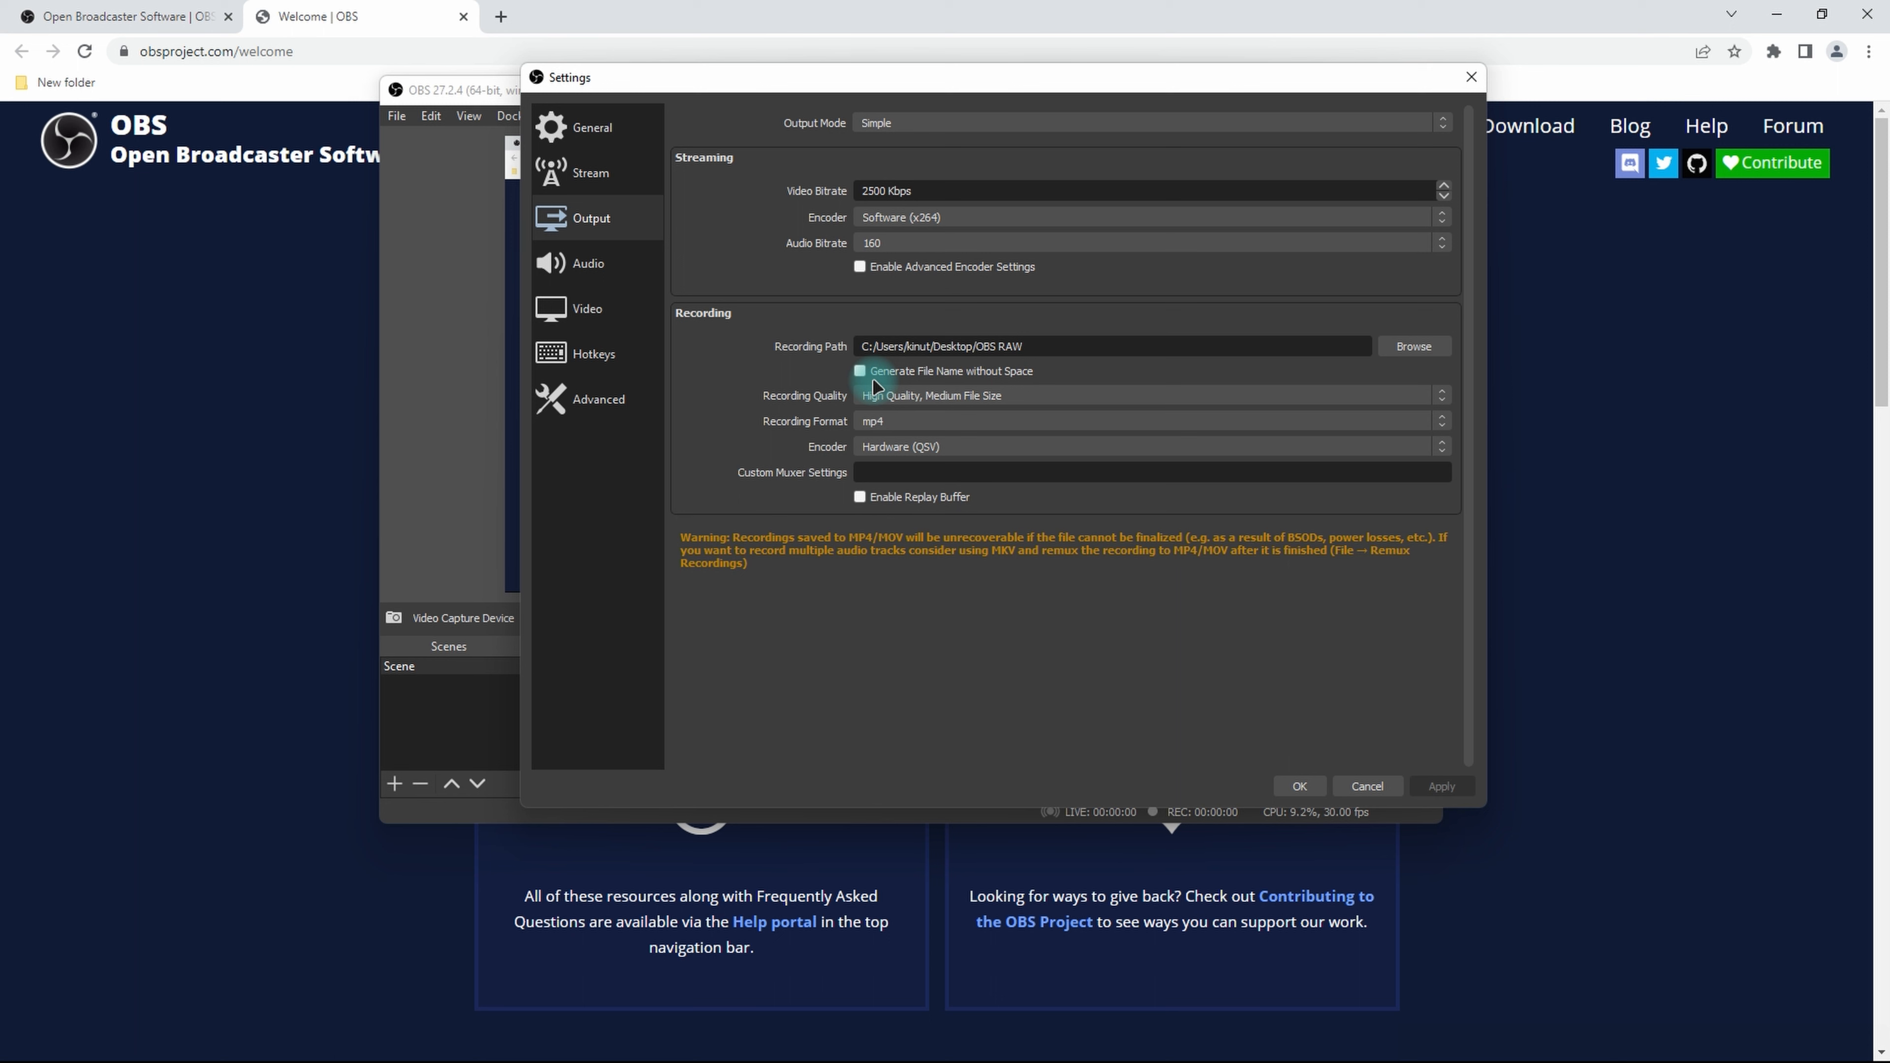
{"action": "left_click", "coordinate": [897, 424]}
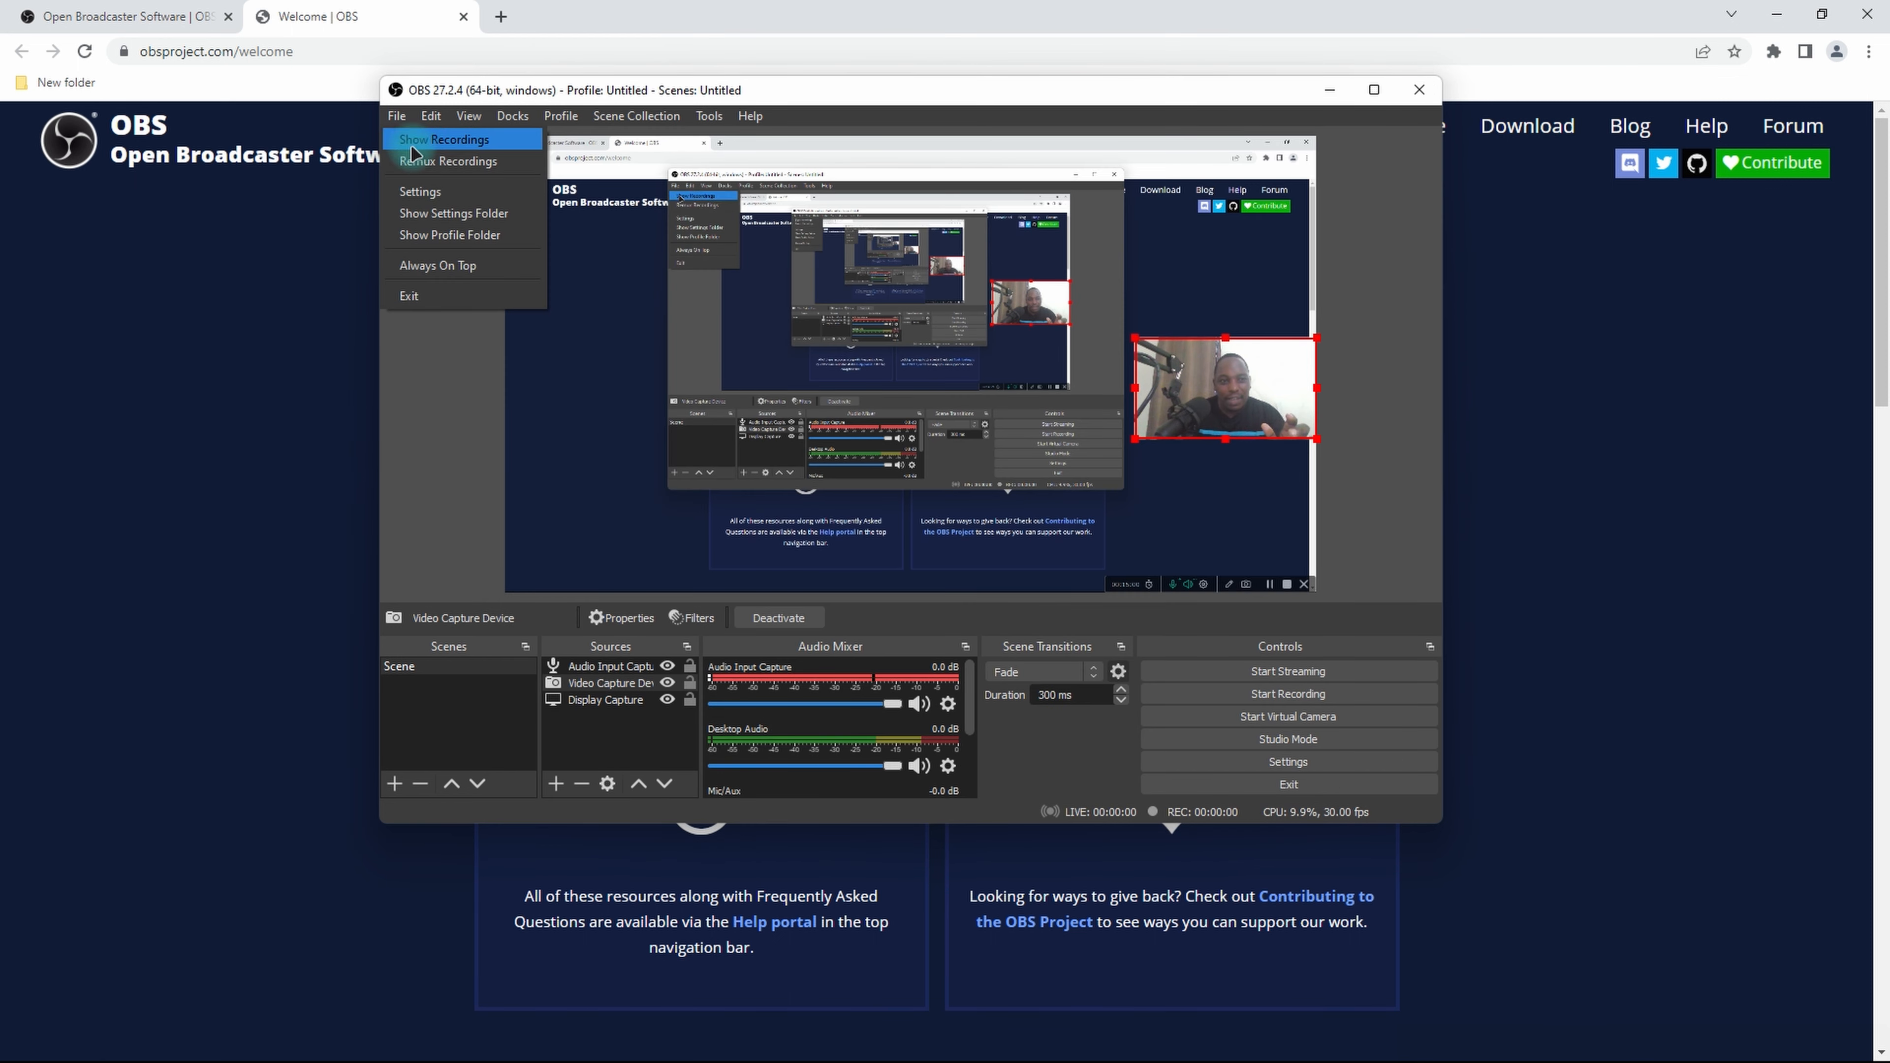
Open the Remux Recordings tool to view how recordings are converted, and close it
{"action": "left_click", "coordinate": [445, 170]}
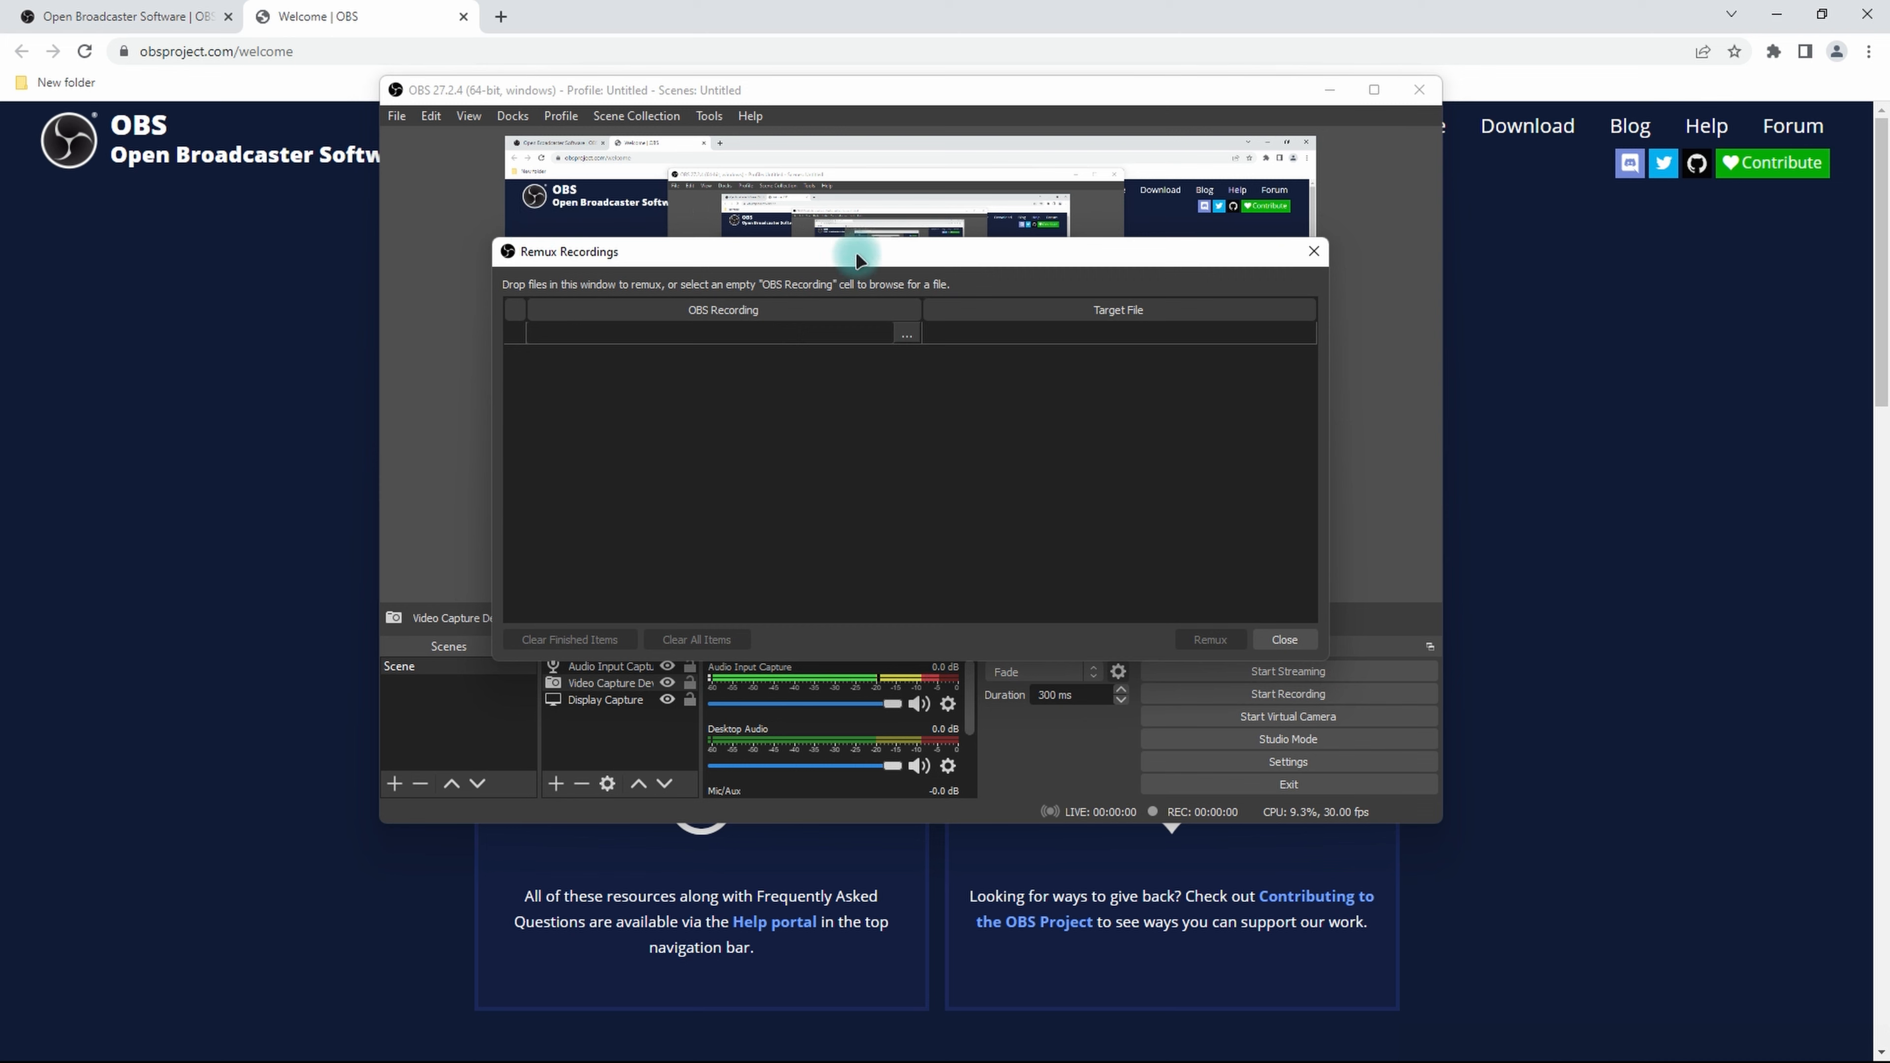
{"action": "left_click_drag", "start_coordinate": [855, 251], "coordinate": [802, 212]}
{"action": "left_click", "coordinate": [1263, 213]}
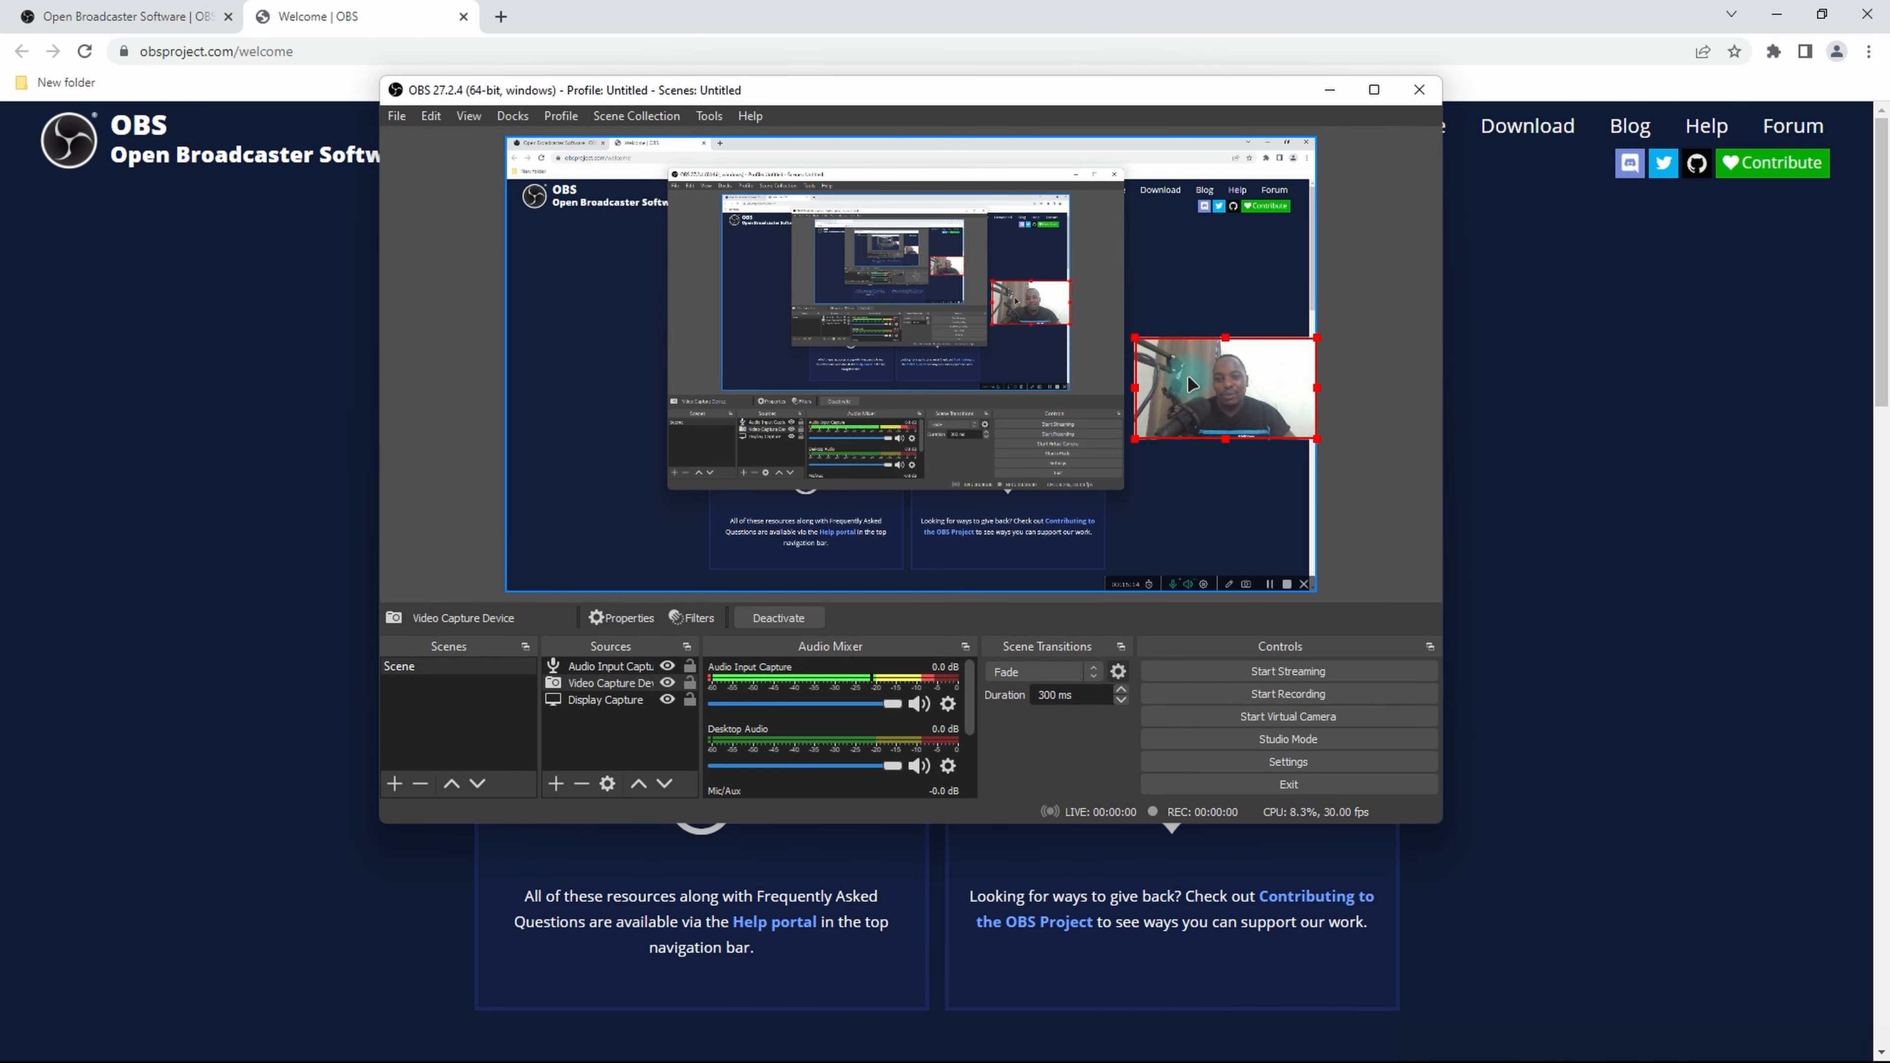
Move the webcam overlay slightly within the scene canvas
{"action": "left_click_drag", "start_coordinate": [1218, 391], "coordinate": [1219, 385]}
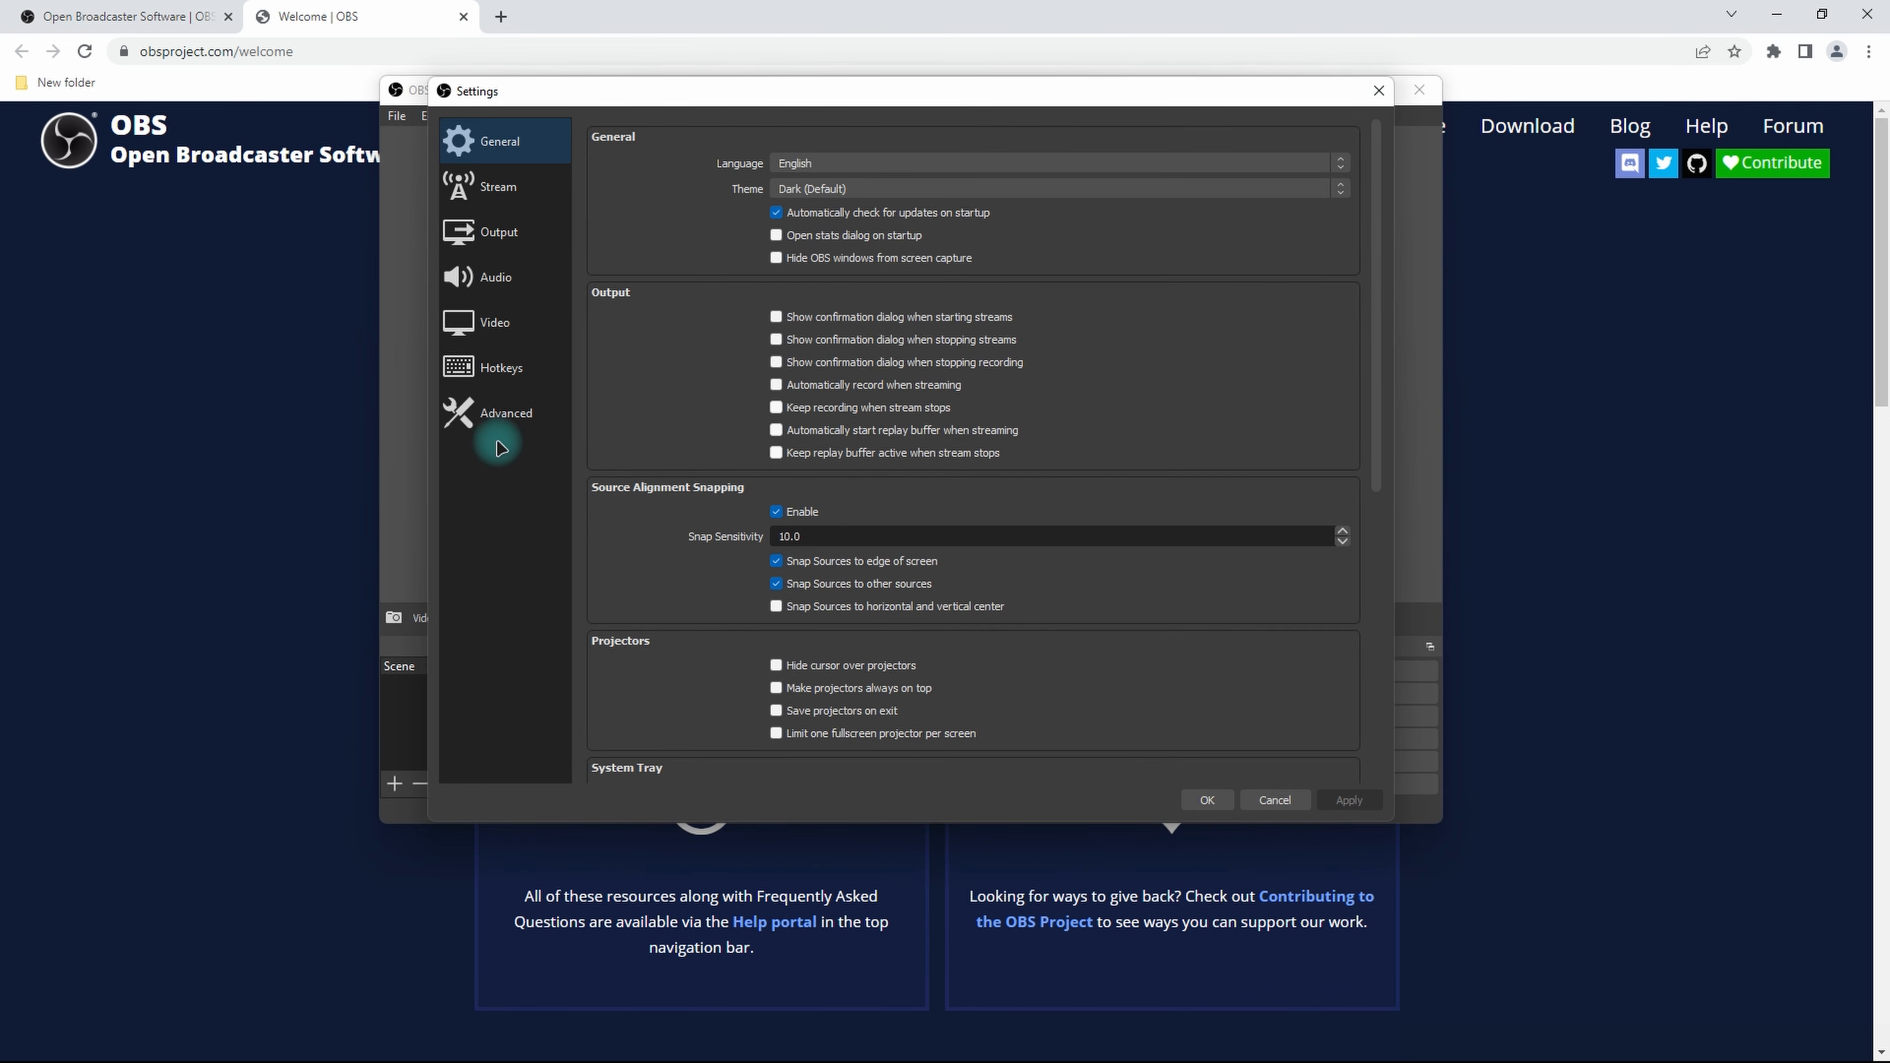
Review the Hotkeys and Video pages of the settings, choose 30 as the common FPS value and accept the settings
{"action": "left_click", "coordinate": [498, 379]}
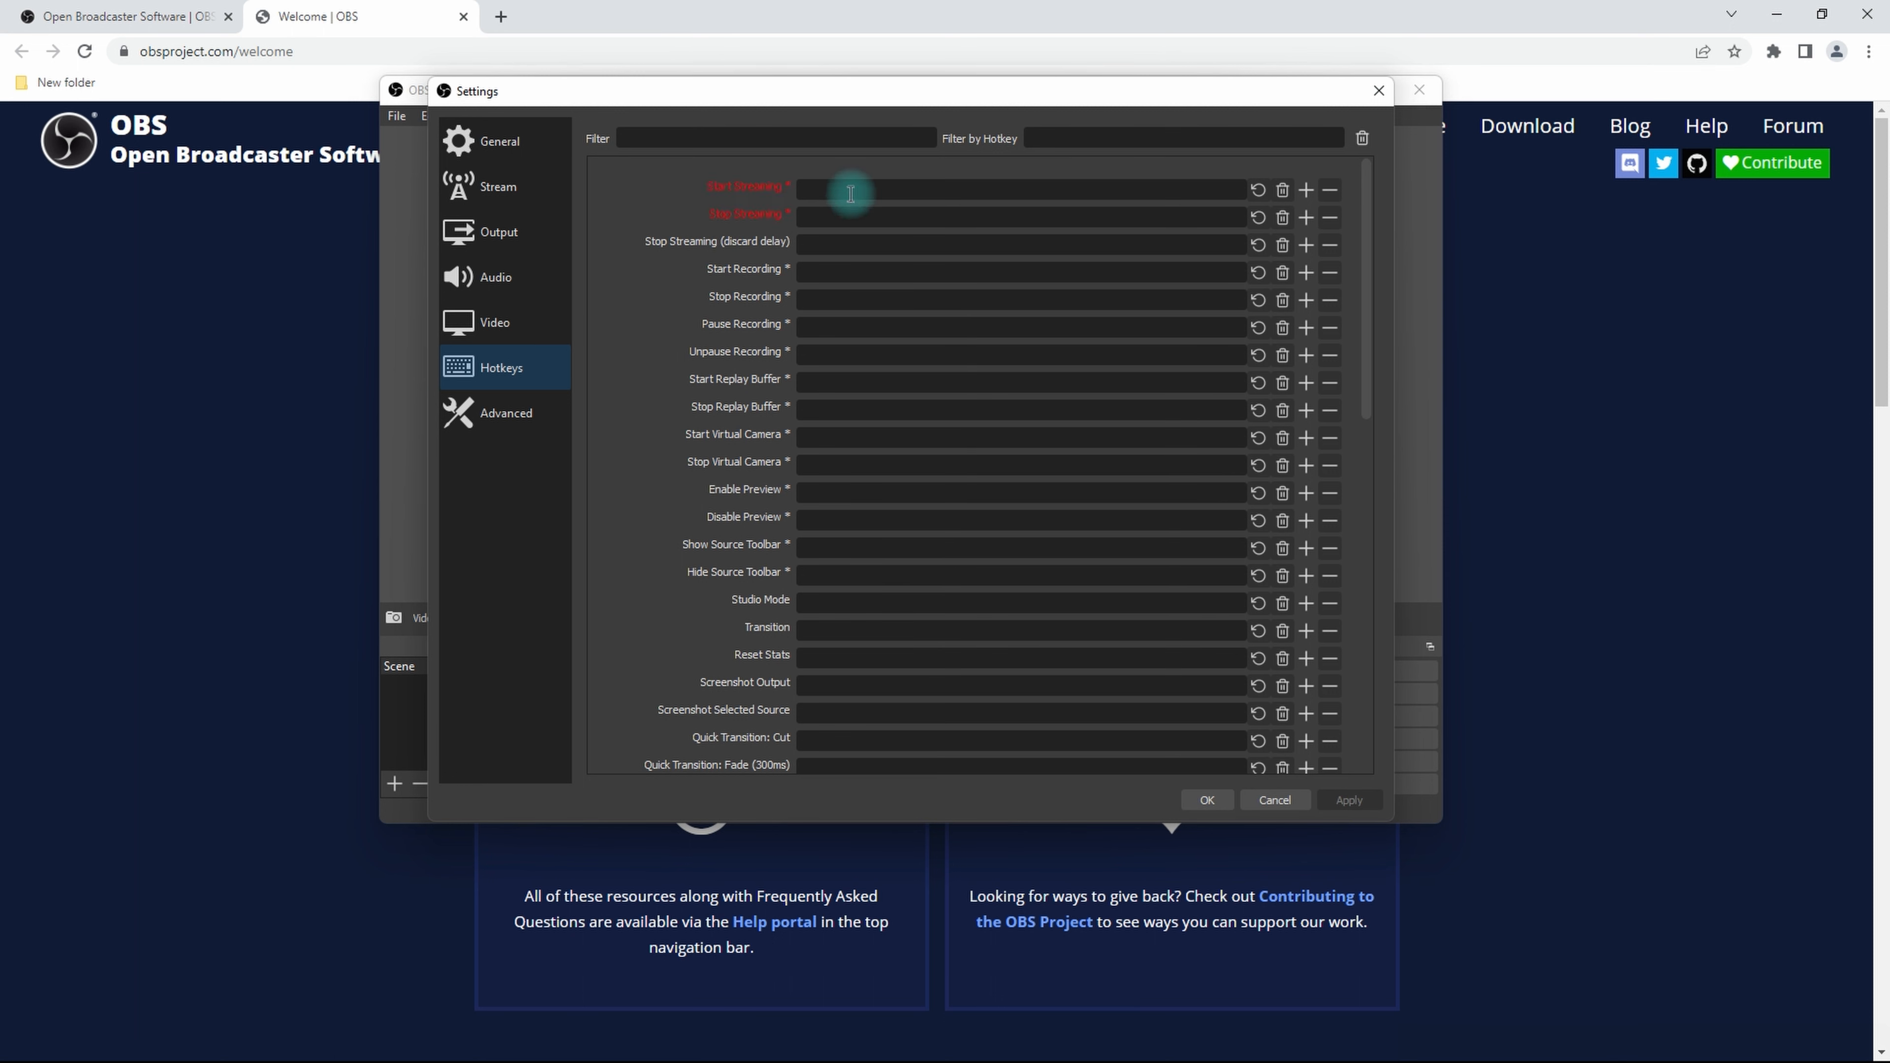
{"action": "scroll", "coordinate": [927, 633], "scroll_direction": "down", "scroll_amount": 5}
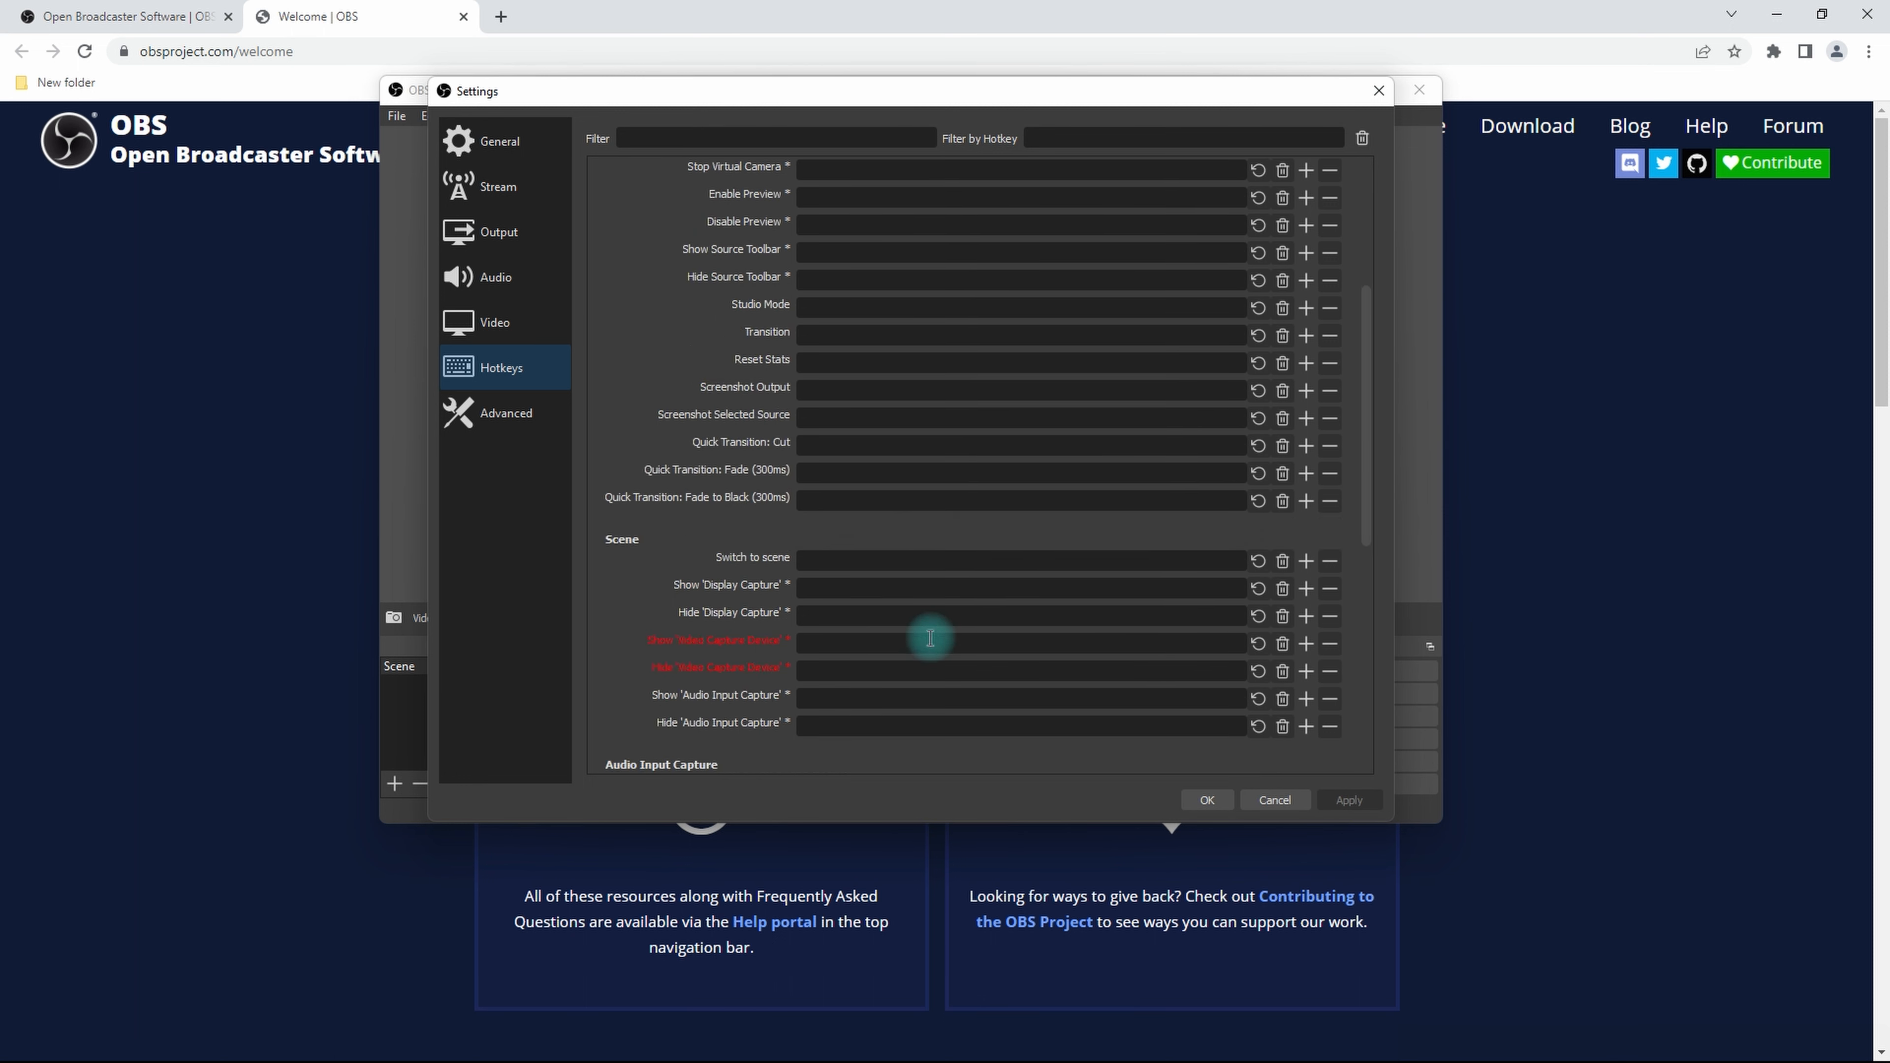
{"action": "scroll", "coordinate": [923, 634], "scroll_direction": "up", "scroll_amount": 3}
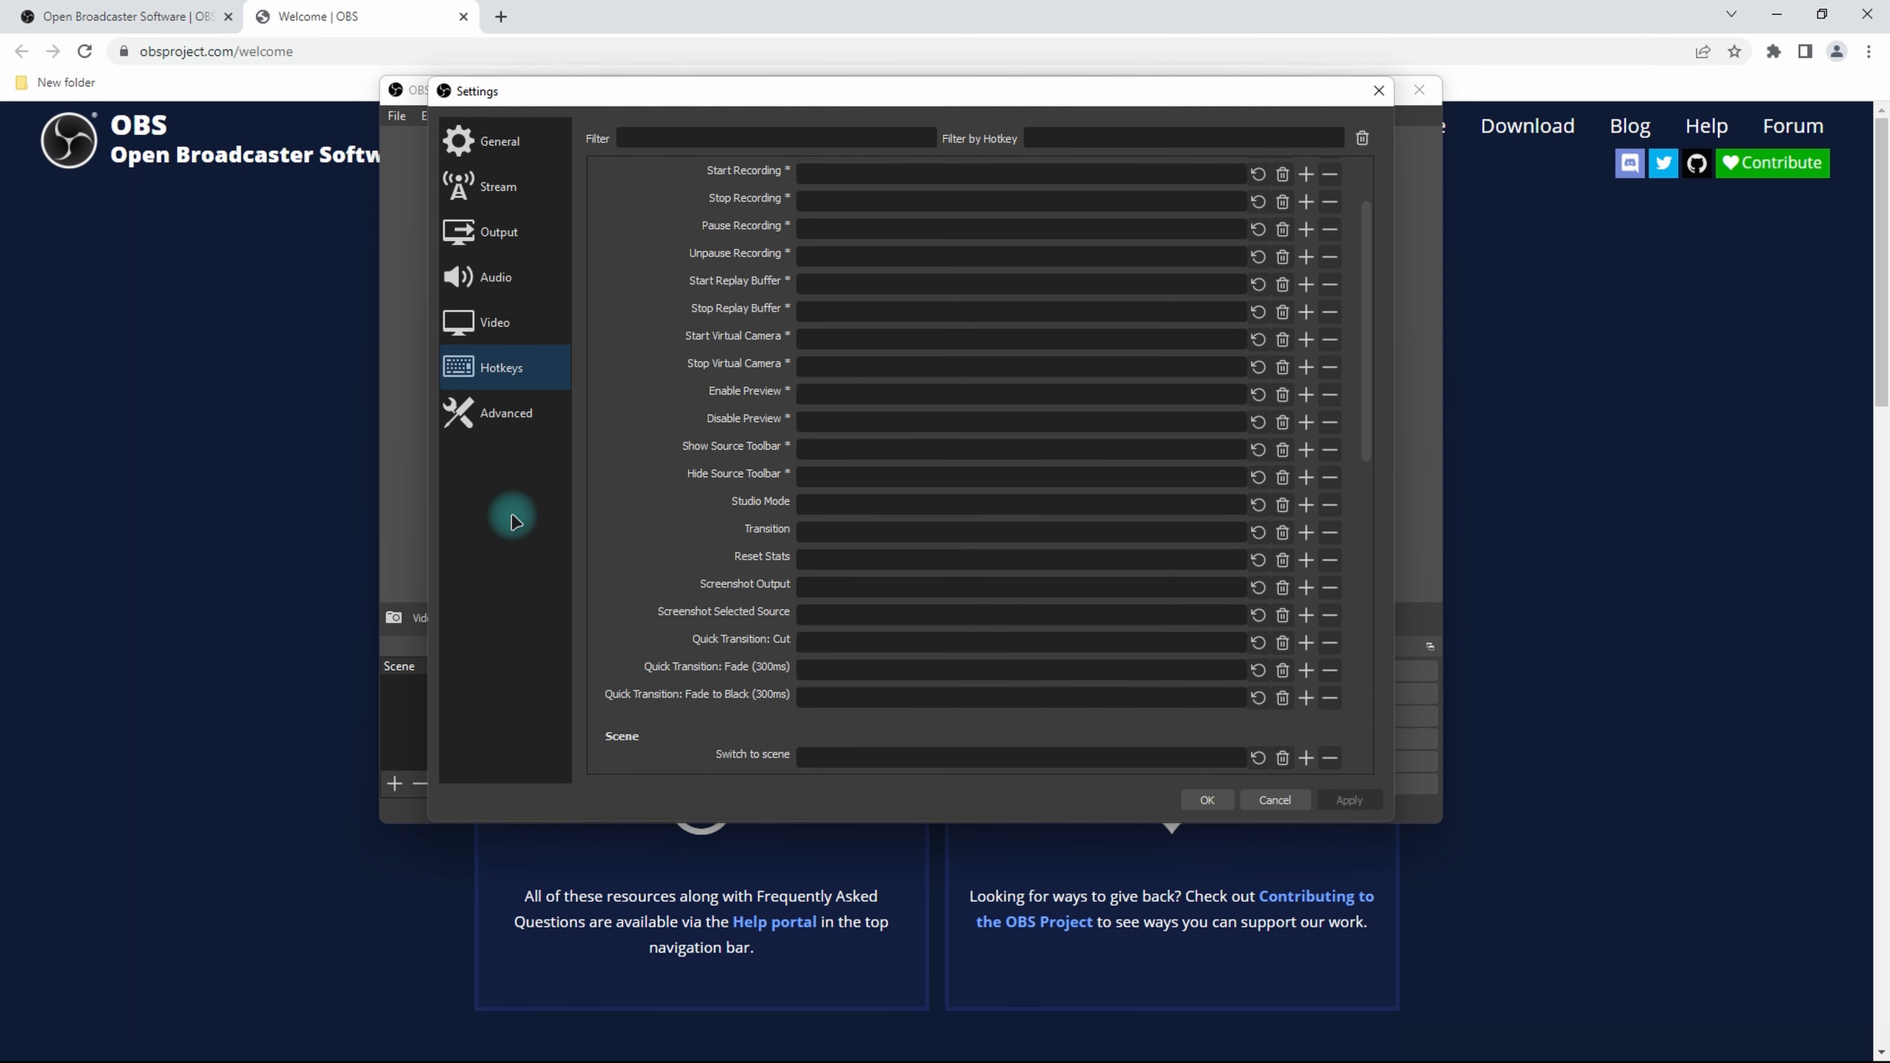
{"action": "left_click", "coordinate": [492, 321]}
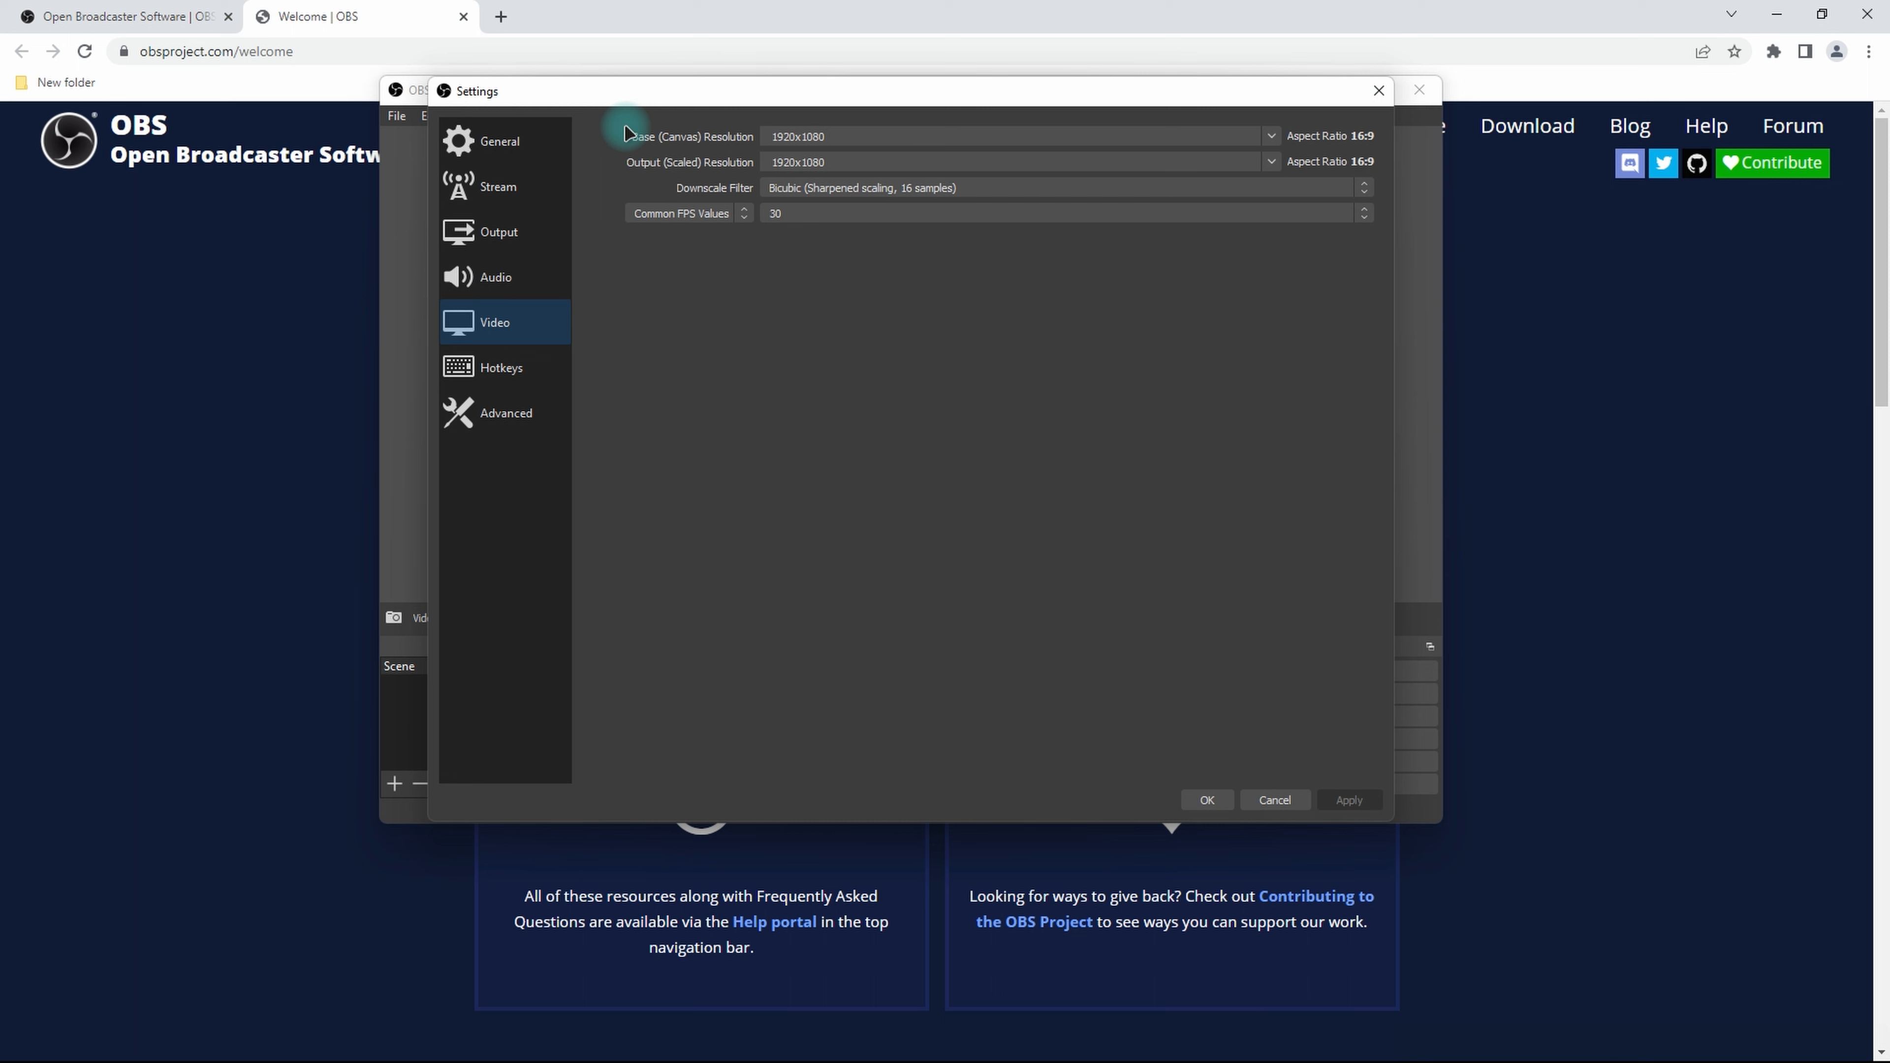
{"action": "left_click", "coordinate": [805, 218]}
{"action": "left_click", "coordinate": [807, 214]}
{"action": "left_click", "coordinate": [803, 213]}
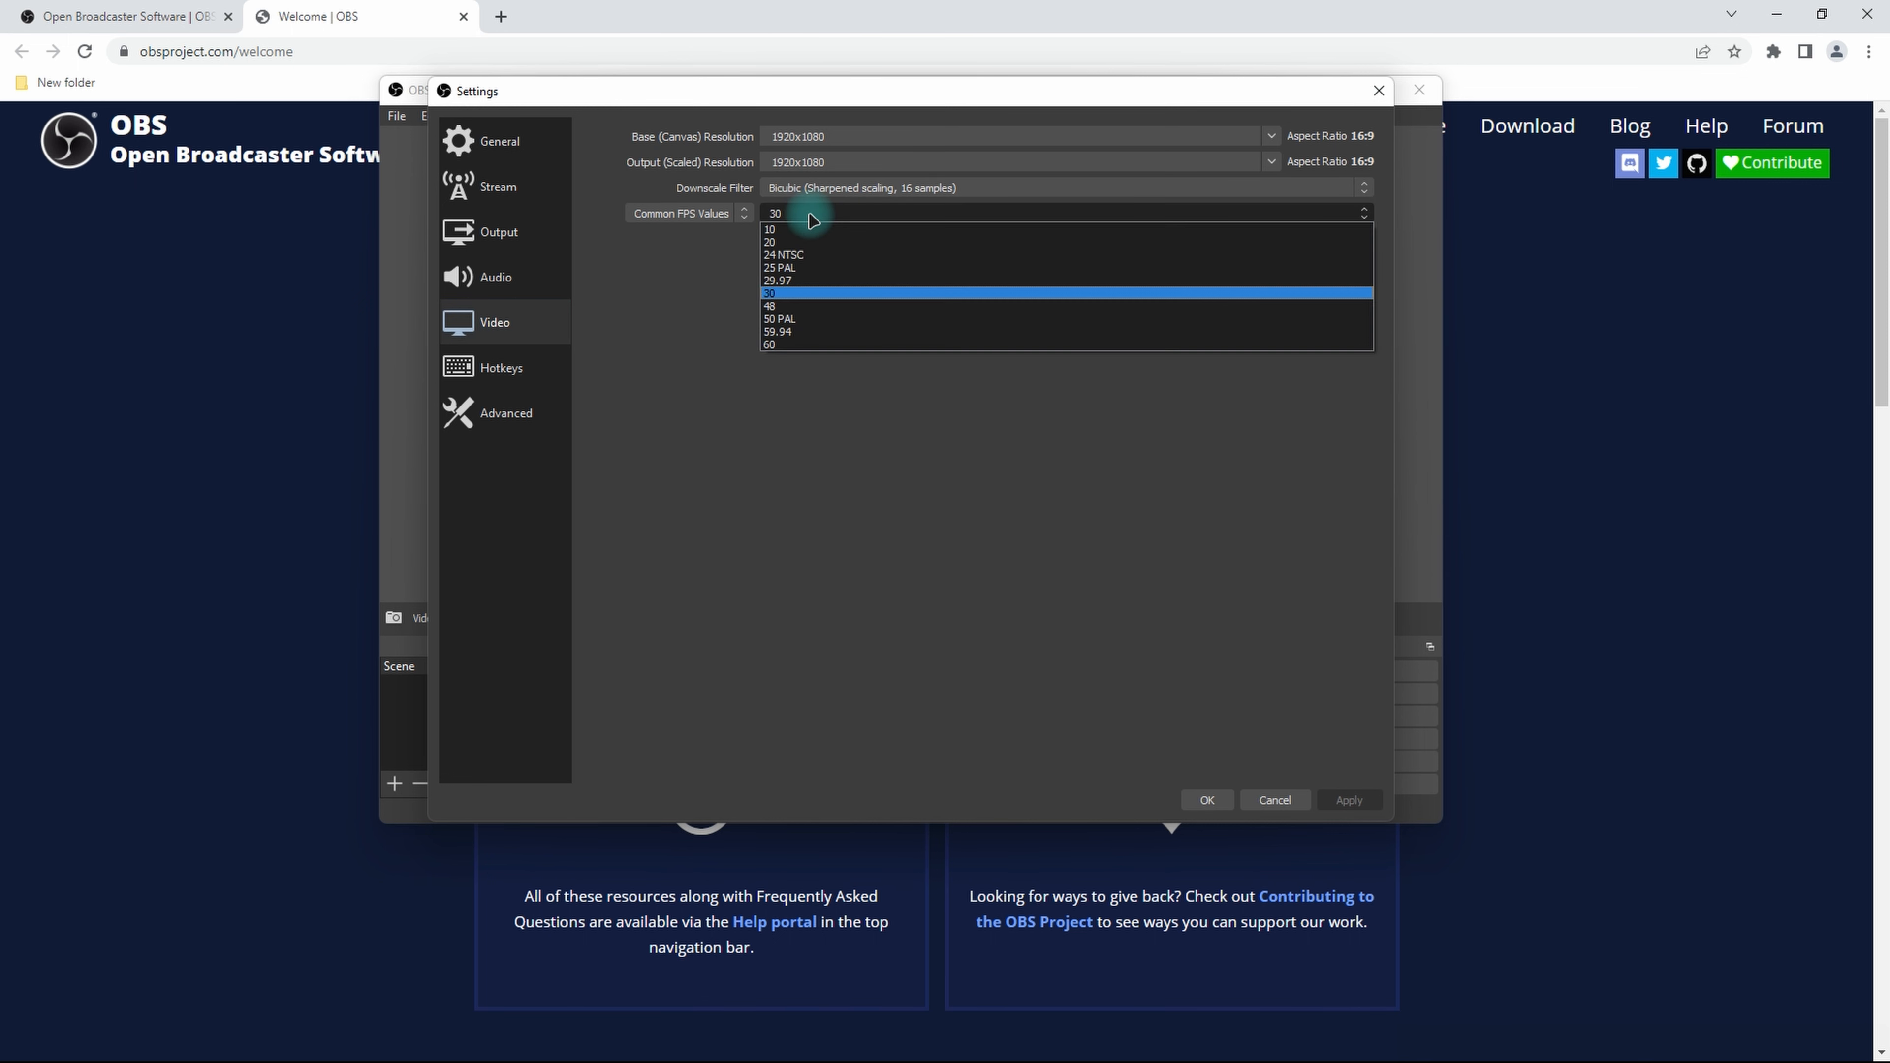
{"action": "left_click", "coordinate": [798, 293]}
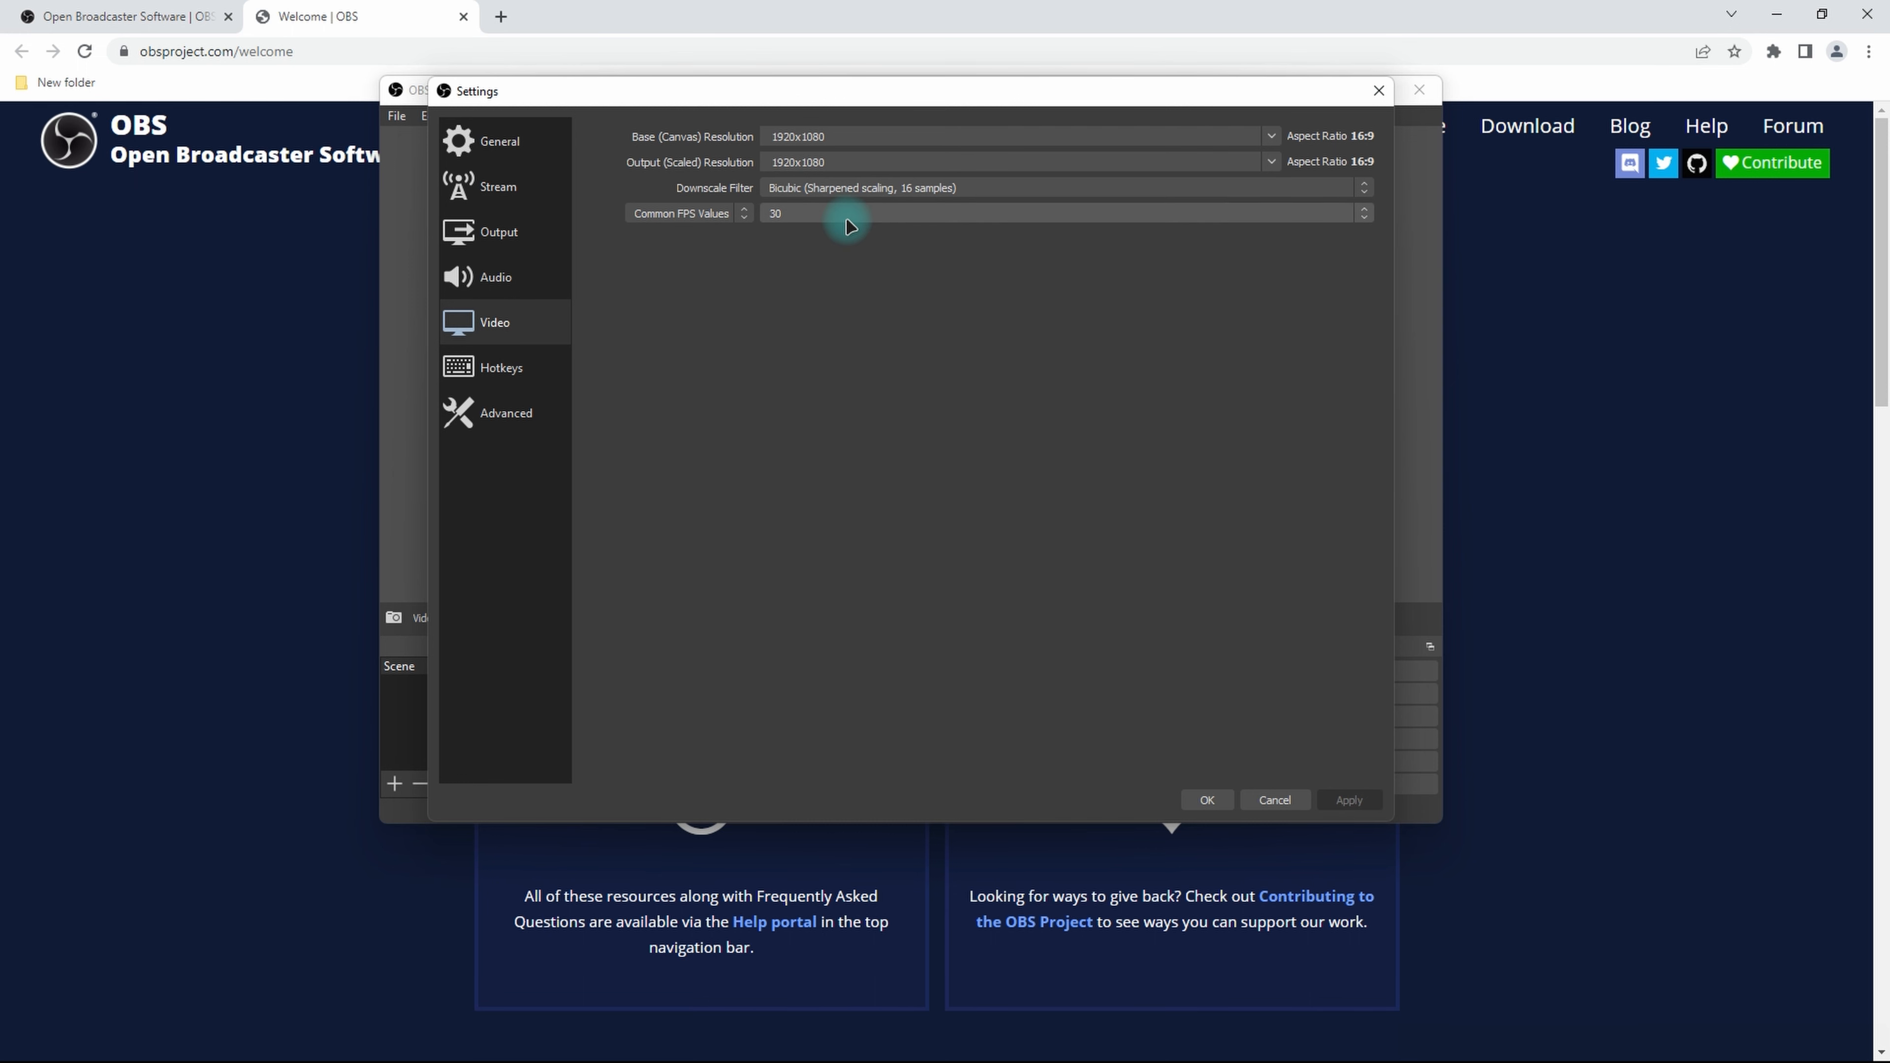
{"action": "left_click", "coordinate": [1207, 800]}
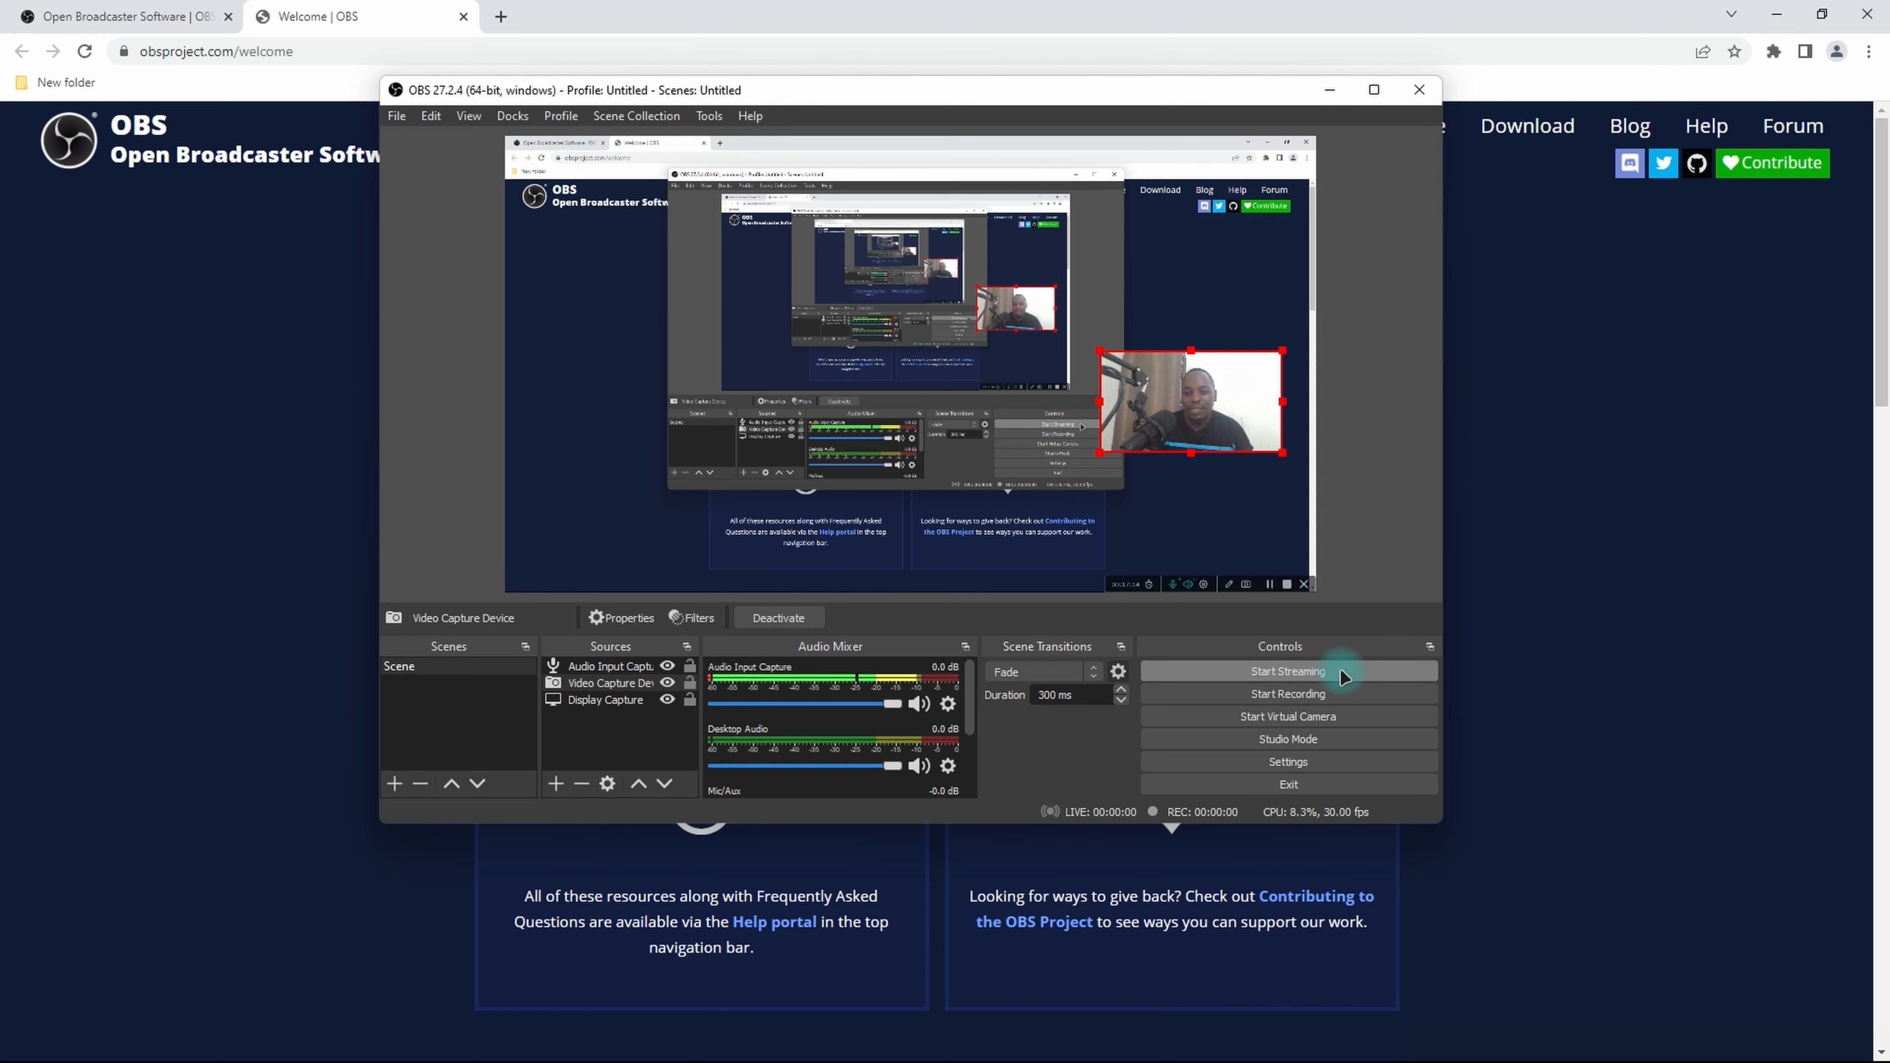
Remove the Video Capture Device source from the scene and lower the Audio Input Capture volume to about -4.6 dB
{"action": "left_click", "coordinate": [603, 691]}
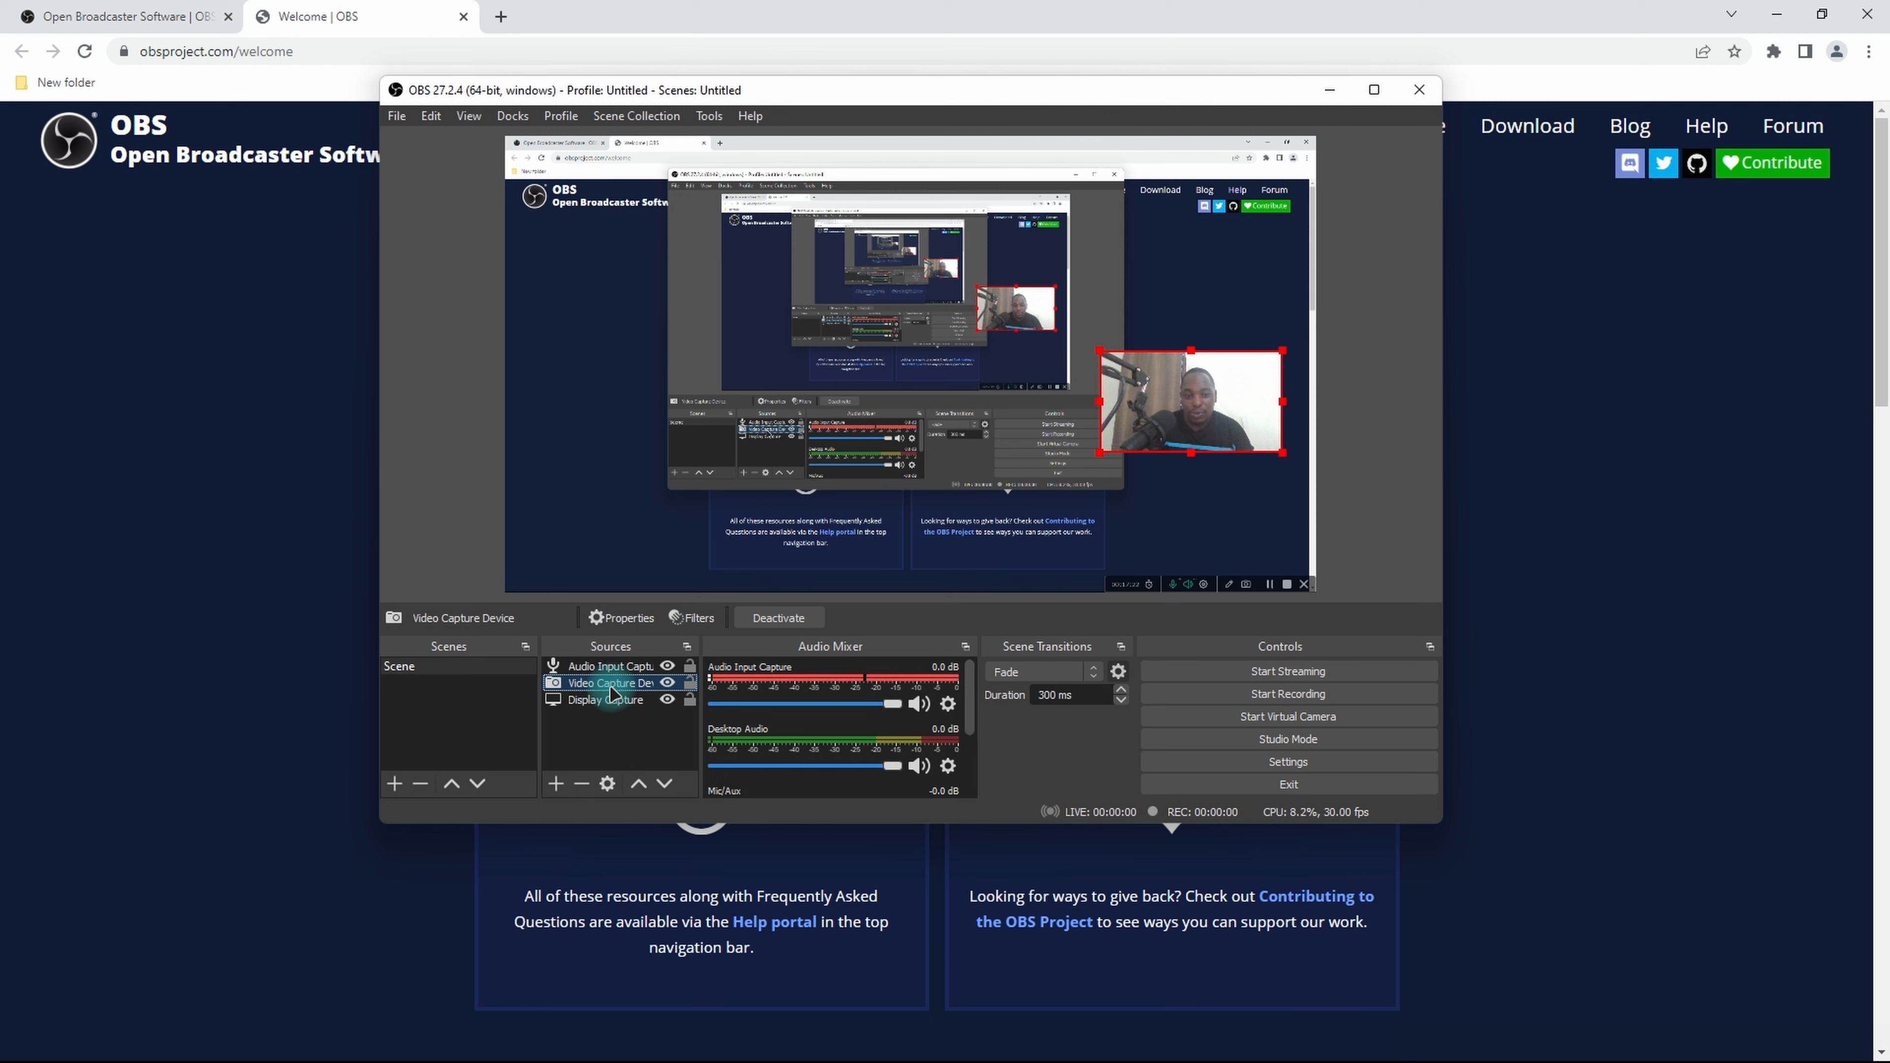
{"action": "left_click", "coordinate": [583, 788]}
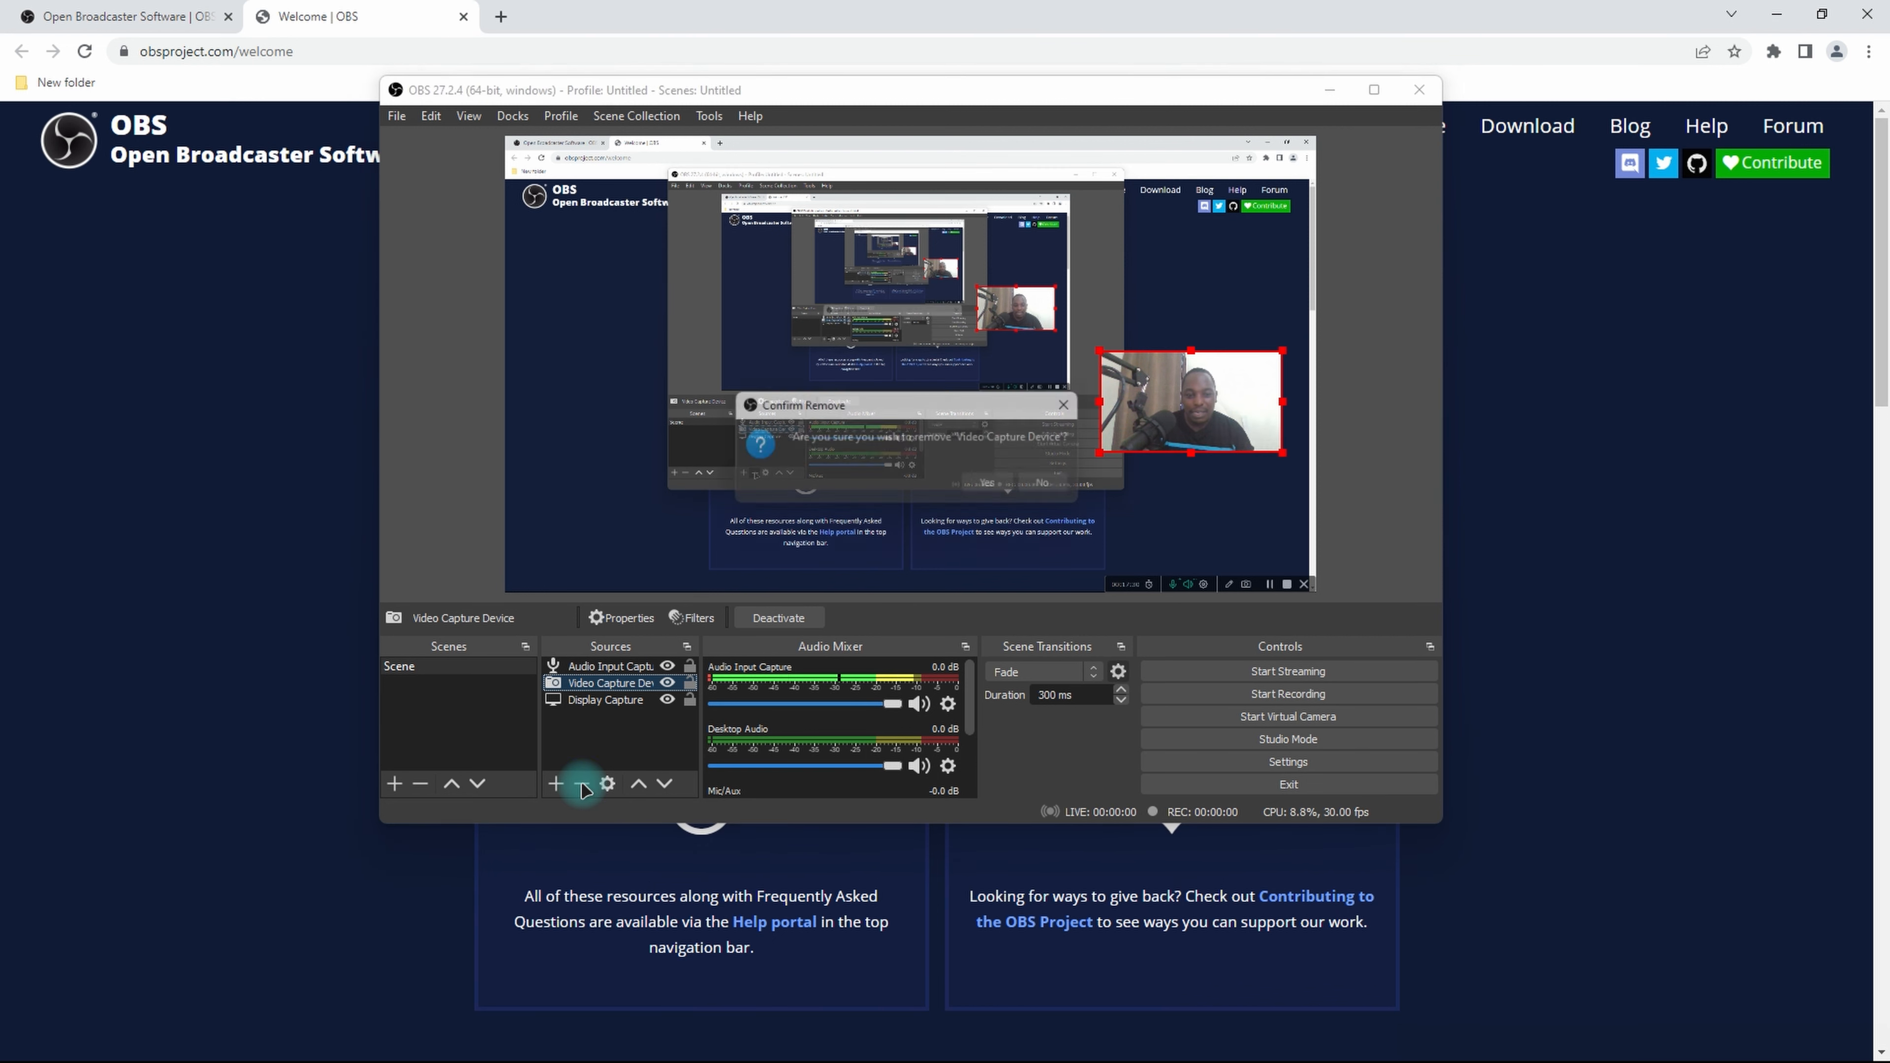
{"action": "left_click", "coordinate": [992, 488]}
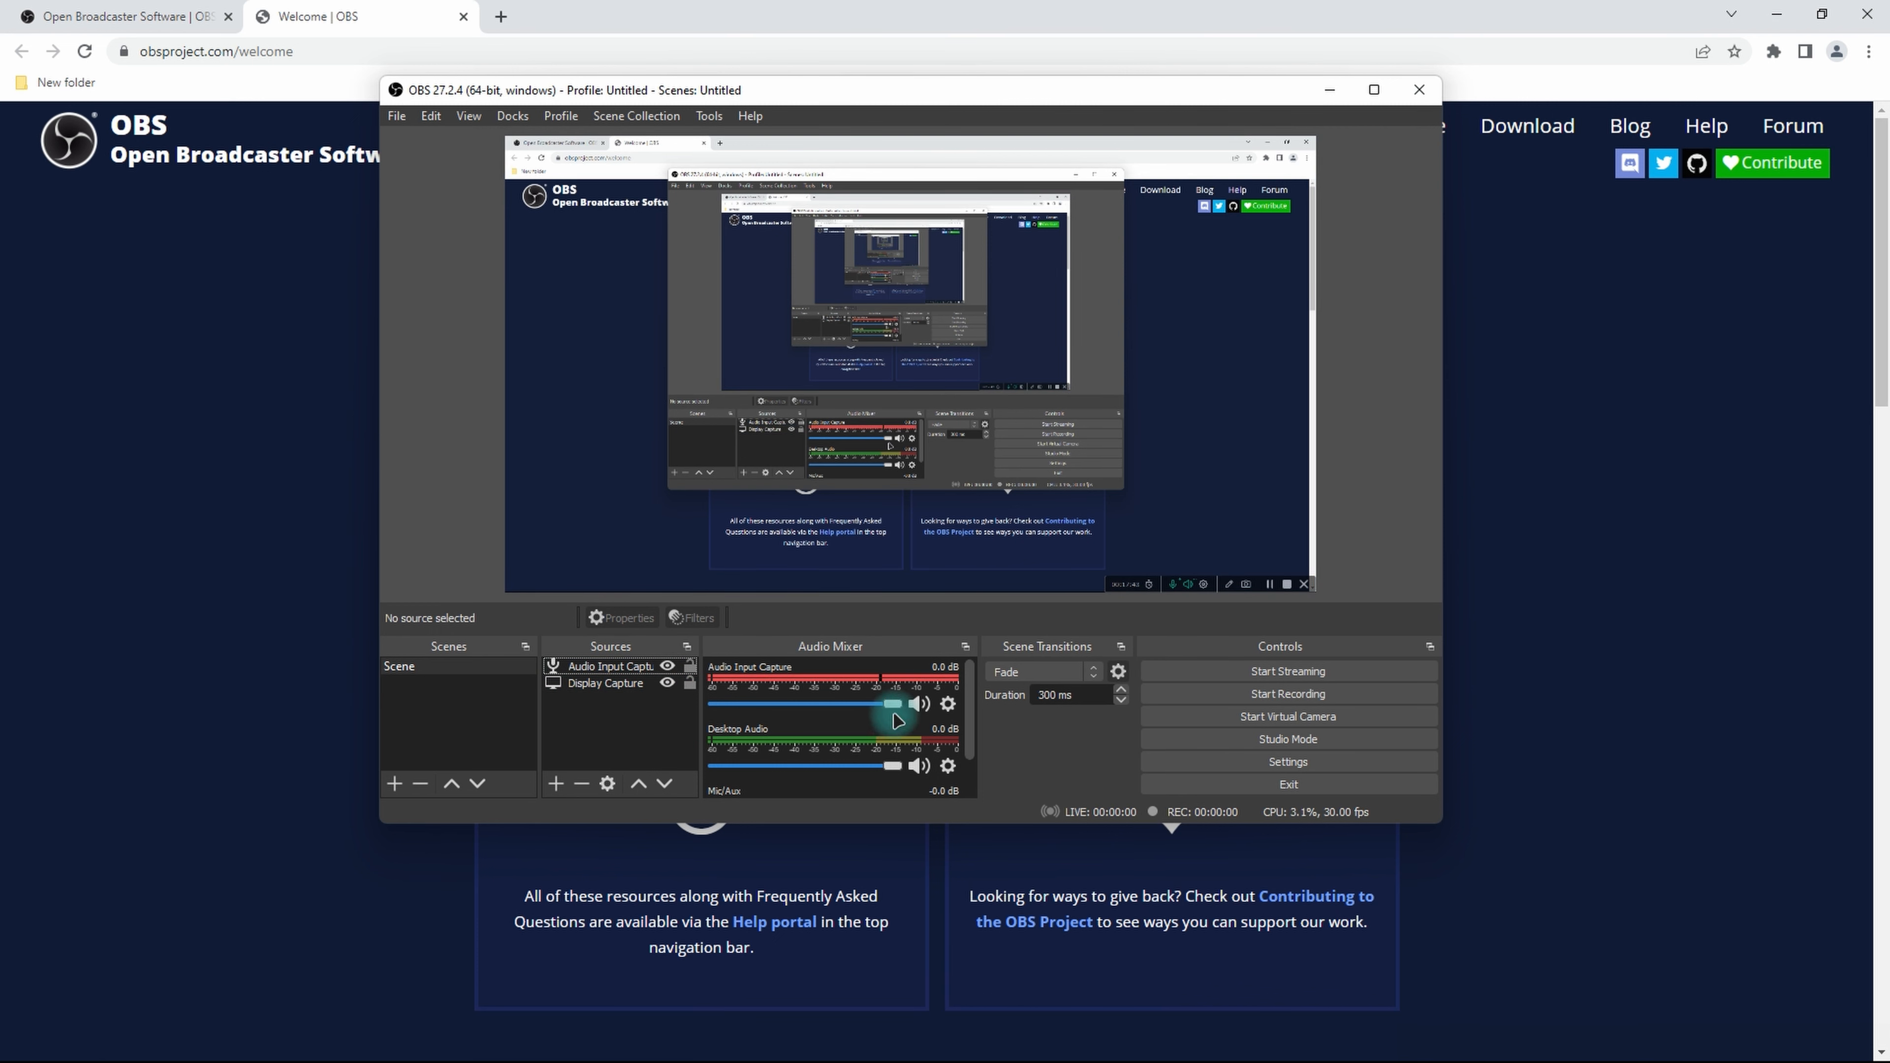
{"action": "left_click_drag", "start_coordinate": [894, 713], "coordinate": [859, 688]}
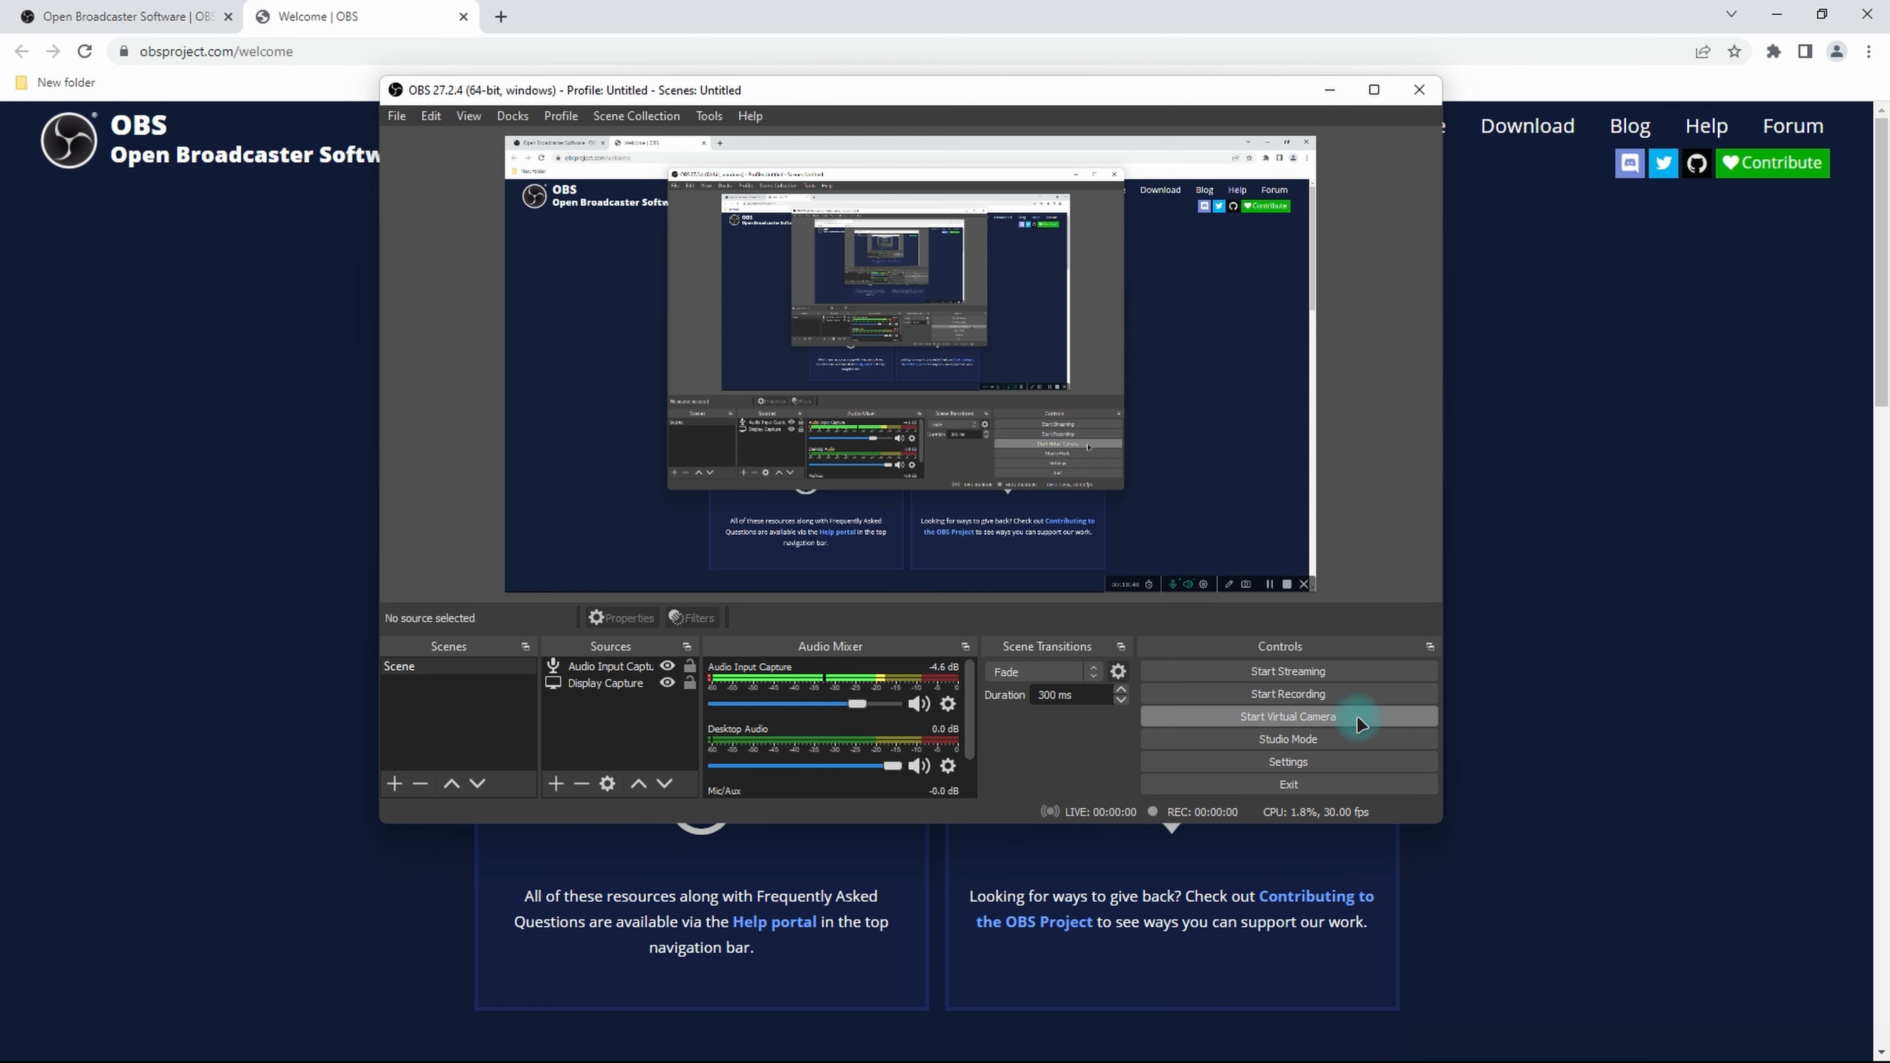
Show the scene in Studio Mode with preview and program side by side, and look at the File commands
{"action": "left_click", "coordinate": [1357, 748]}
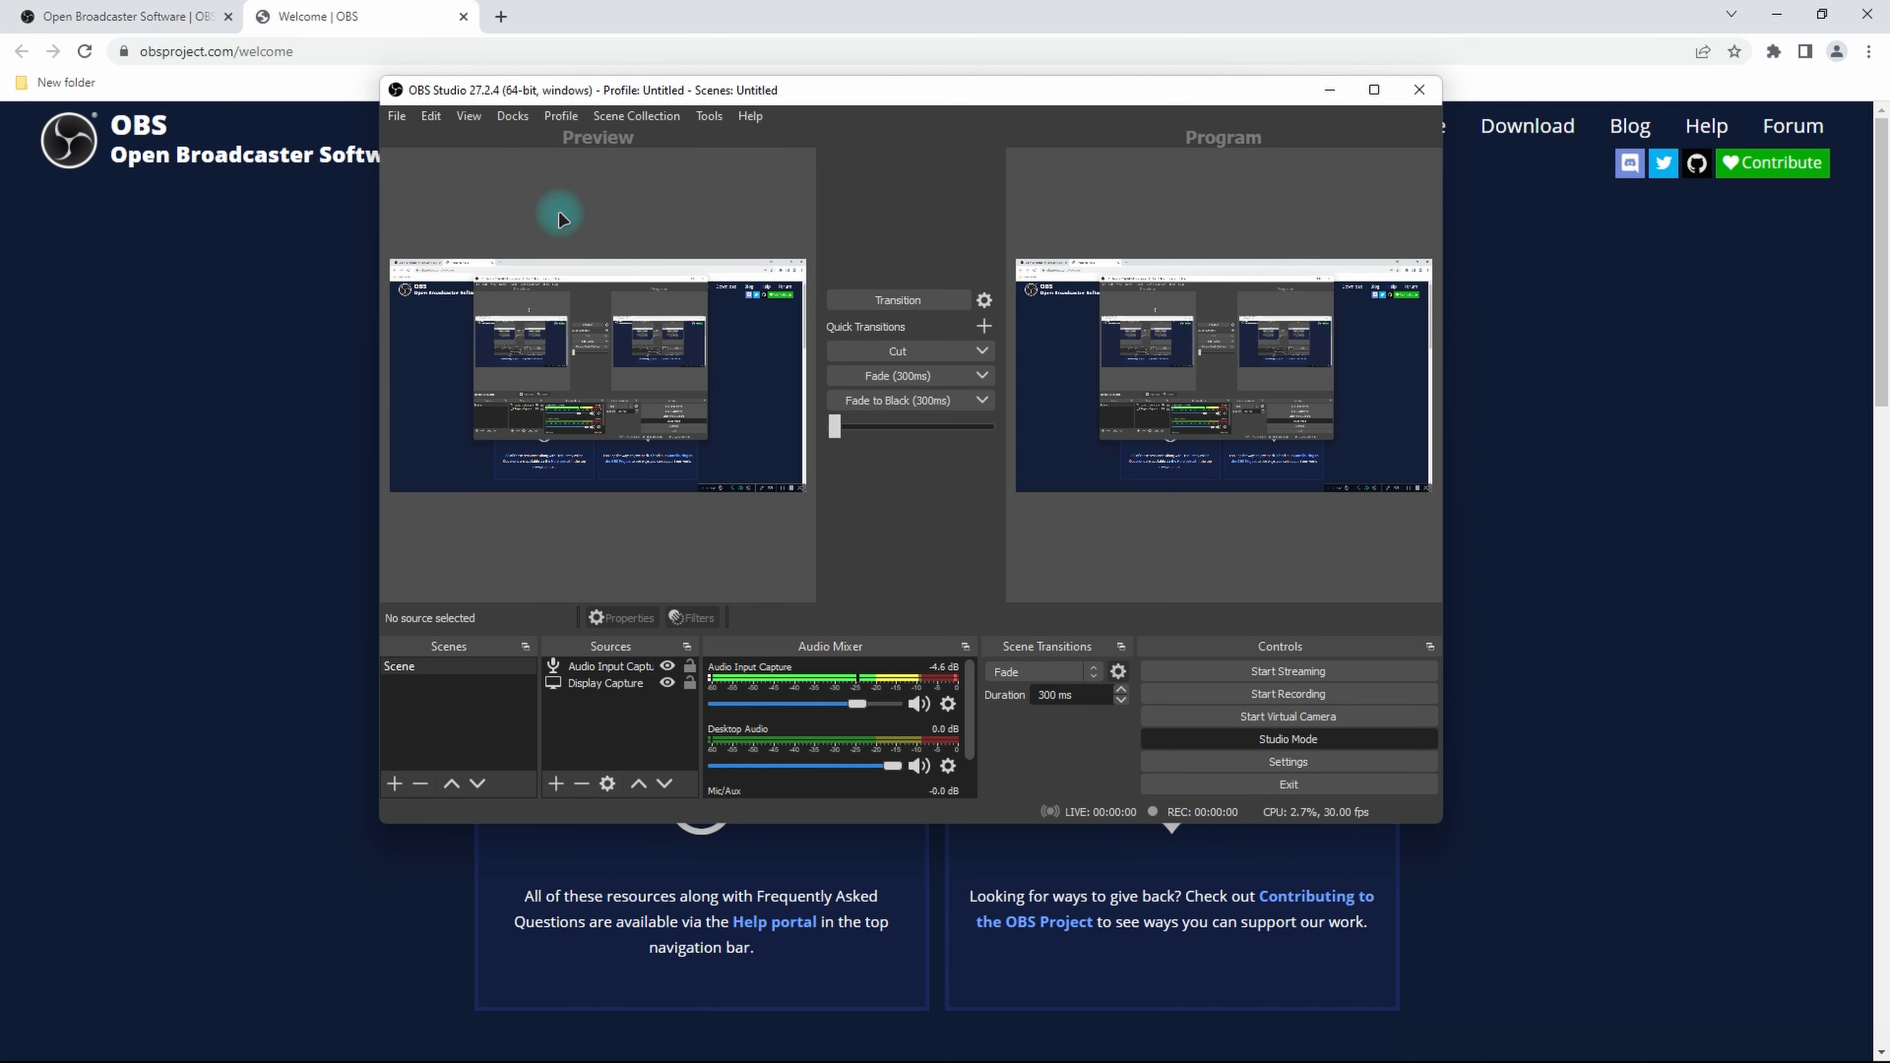
{"action": "left_click", "coordinate": [397, 115]}
{"action": "left_click", "coordinate": [885, 107]}
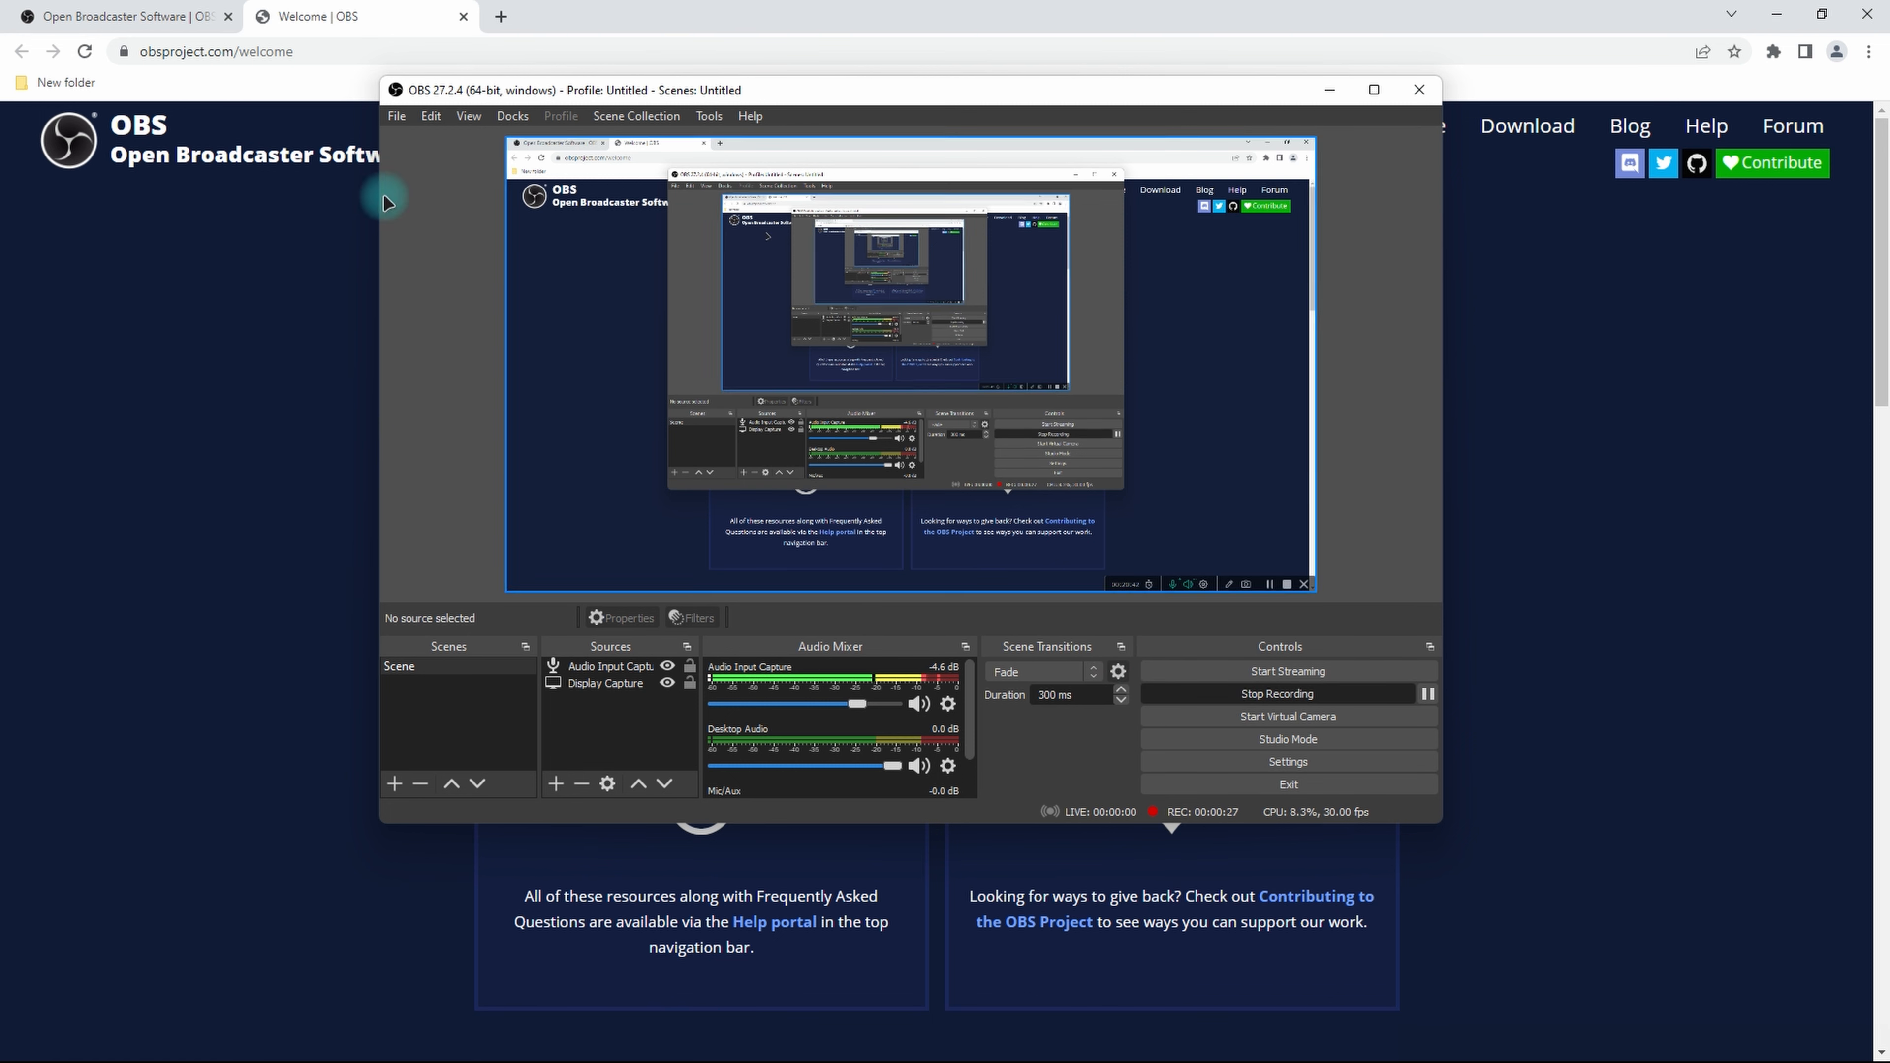
While the recording runs, switch to the browser and look through the OBS welcome page down to its footer and back
{"action": "left_click", "coordinate": [224, 365]}
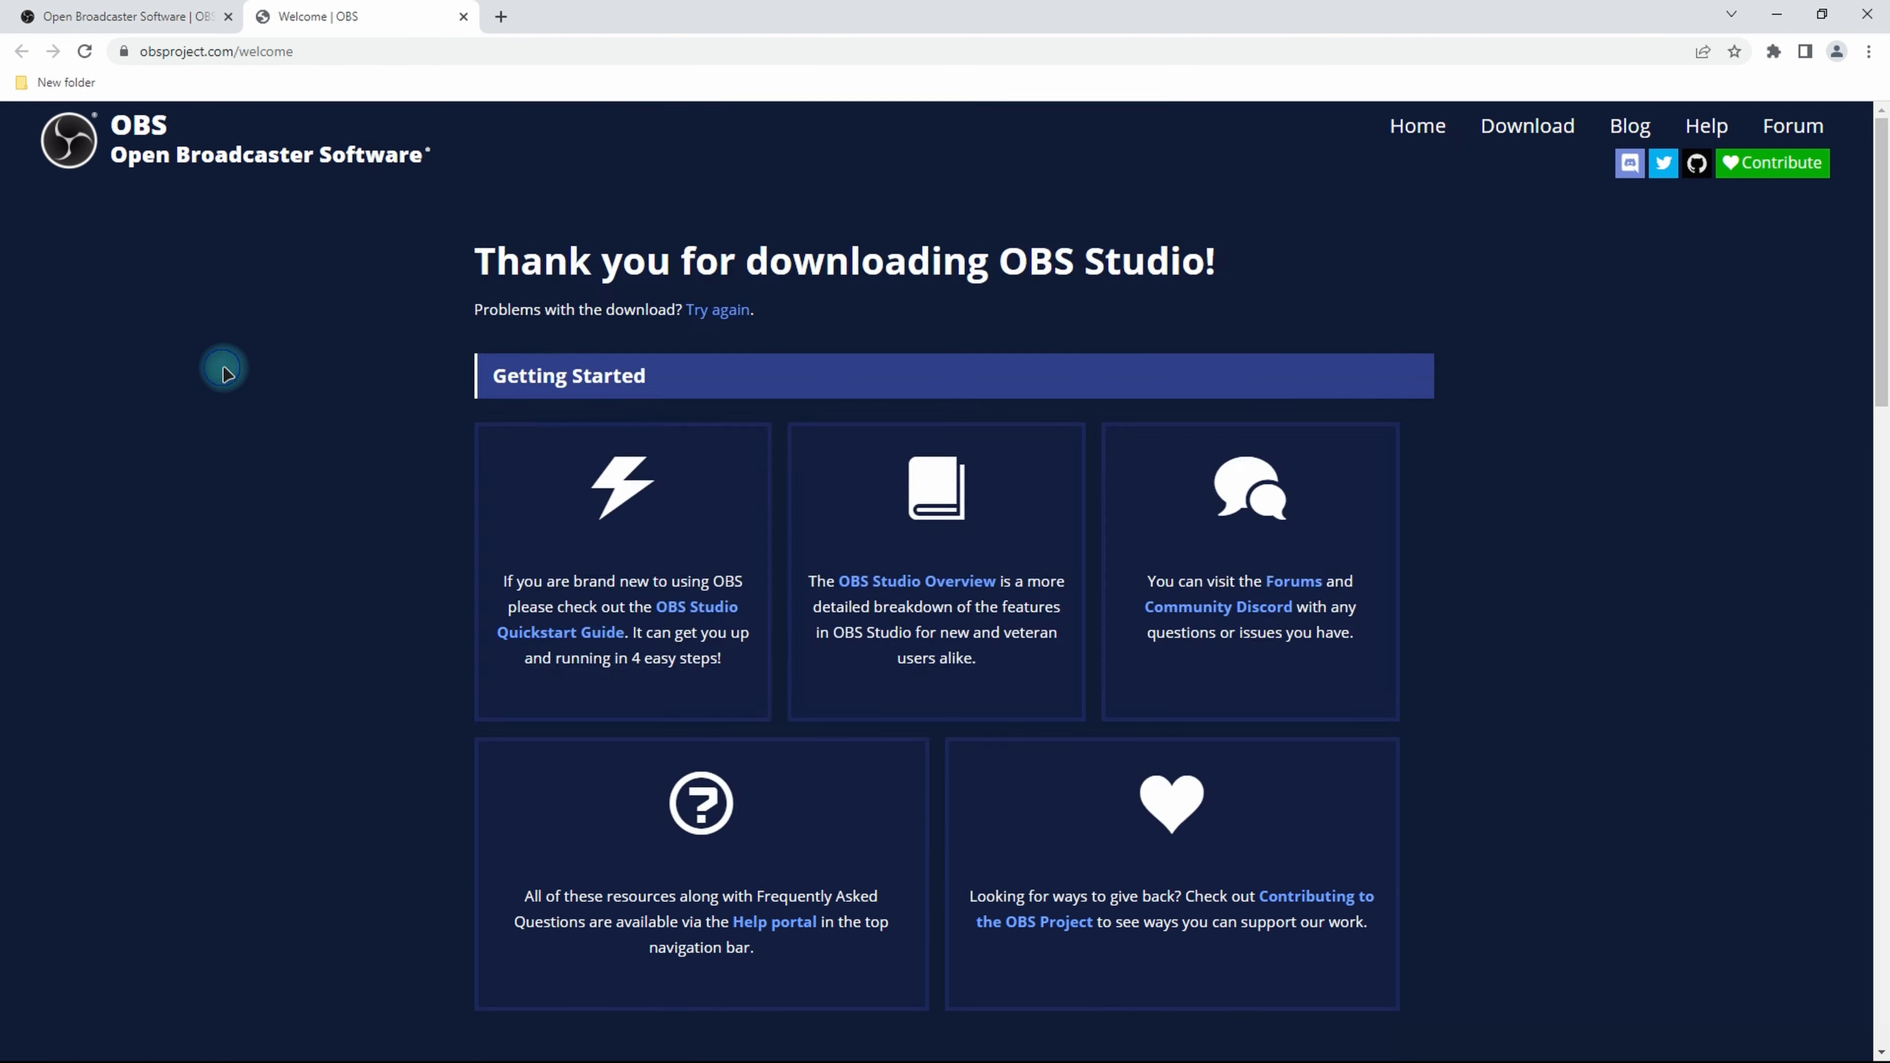
{"action": "scroll", "coordinate": [725, 540], "scroll_direction": "down", "scroll_amount": 12}
{"action": "scroll", "coordinate": [733, 538], "scroll_direction": "up", "scroll_amount": 6}
{"action": "scroll", "coordinate": [733, 538], "scroll_direction": "down", "scroll_amount": 10}
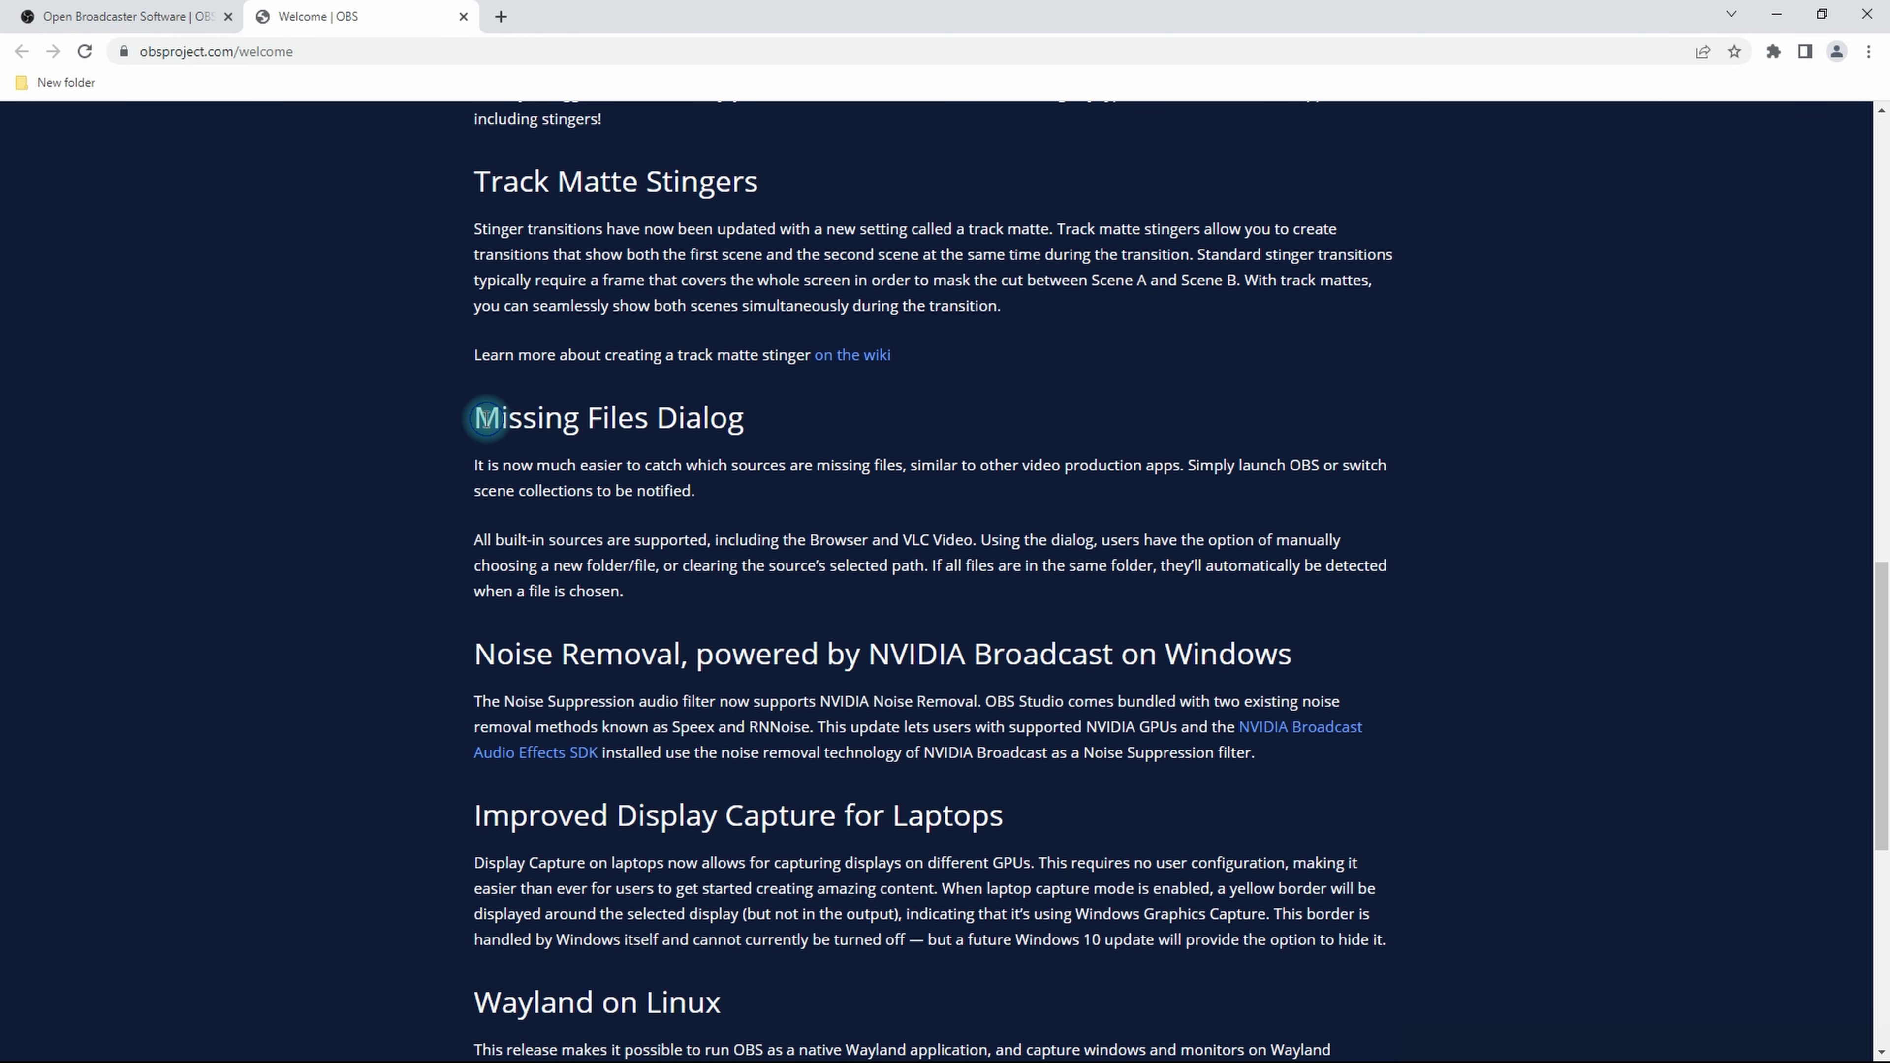
{"action": "left_click_drag", "start_coordinate": [487, 418], "coordinate": [637, 418]}
{"action": "left_click", "coordinate": [748, 481]}
{"action": "scroll", "coordinate": [667, 536], "scroll_direction": "down", "scroll_amount": 8}
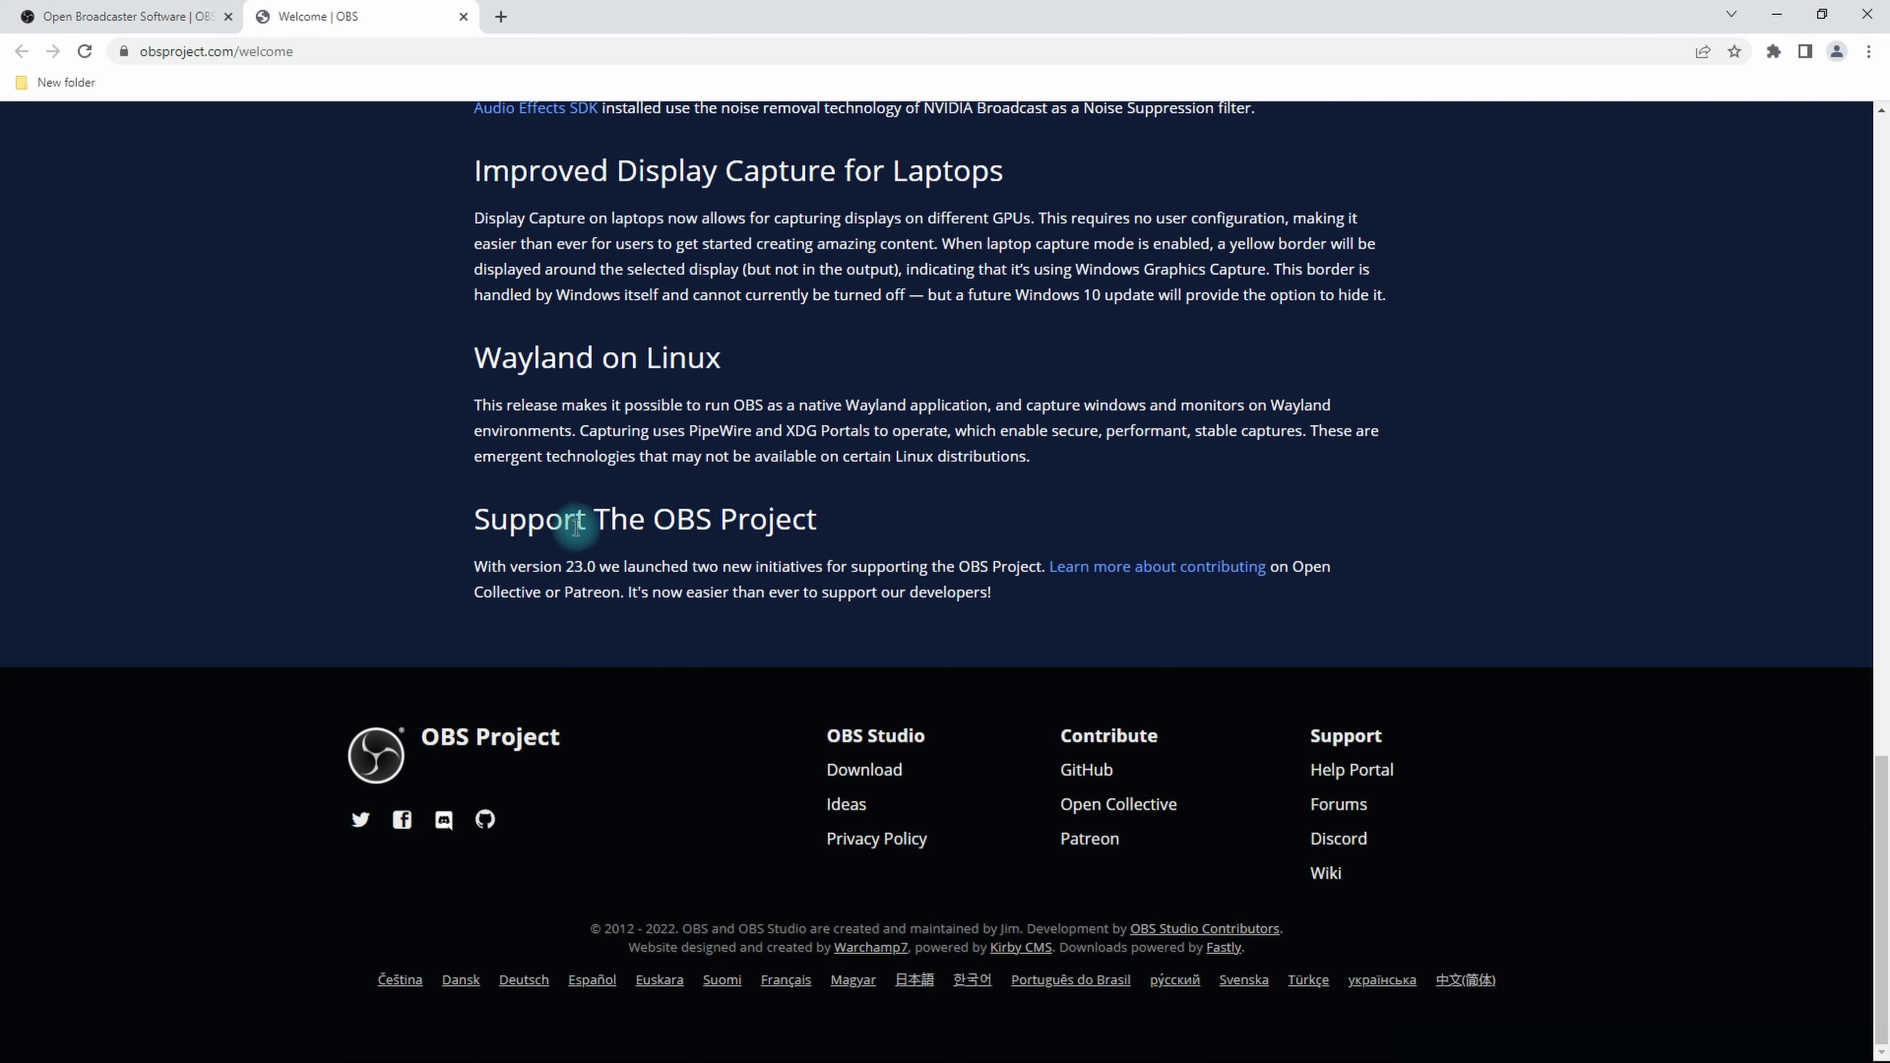
{"action": "scroll", "coordinate": [613, 537], "scroll_direction": "up", "scroll_amount": 20}
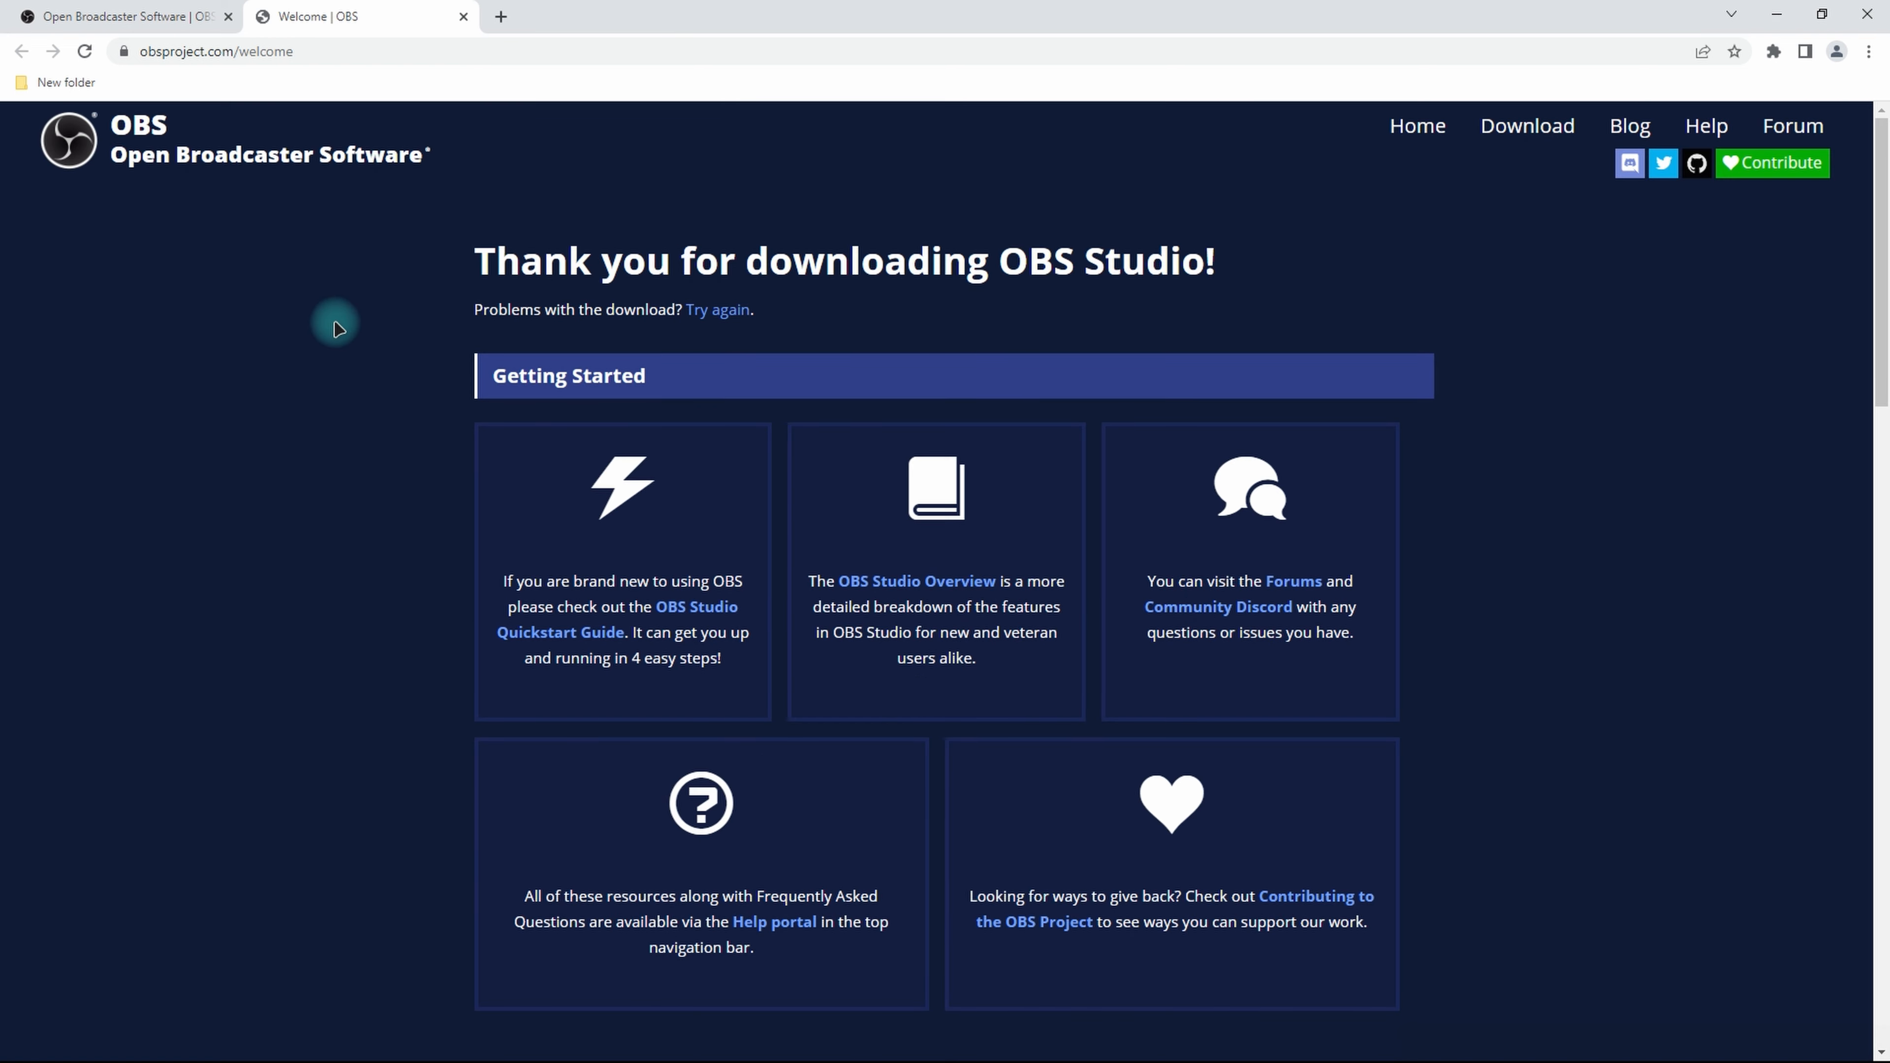
Go to the OBS home page and look through its sponsor tiers and Features section
{"action": "left_click", "coordinate": [1417, 127]}
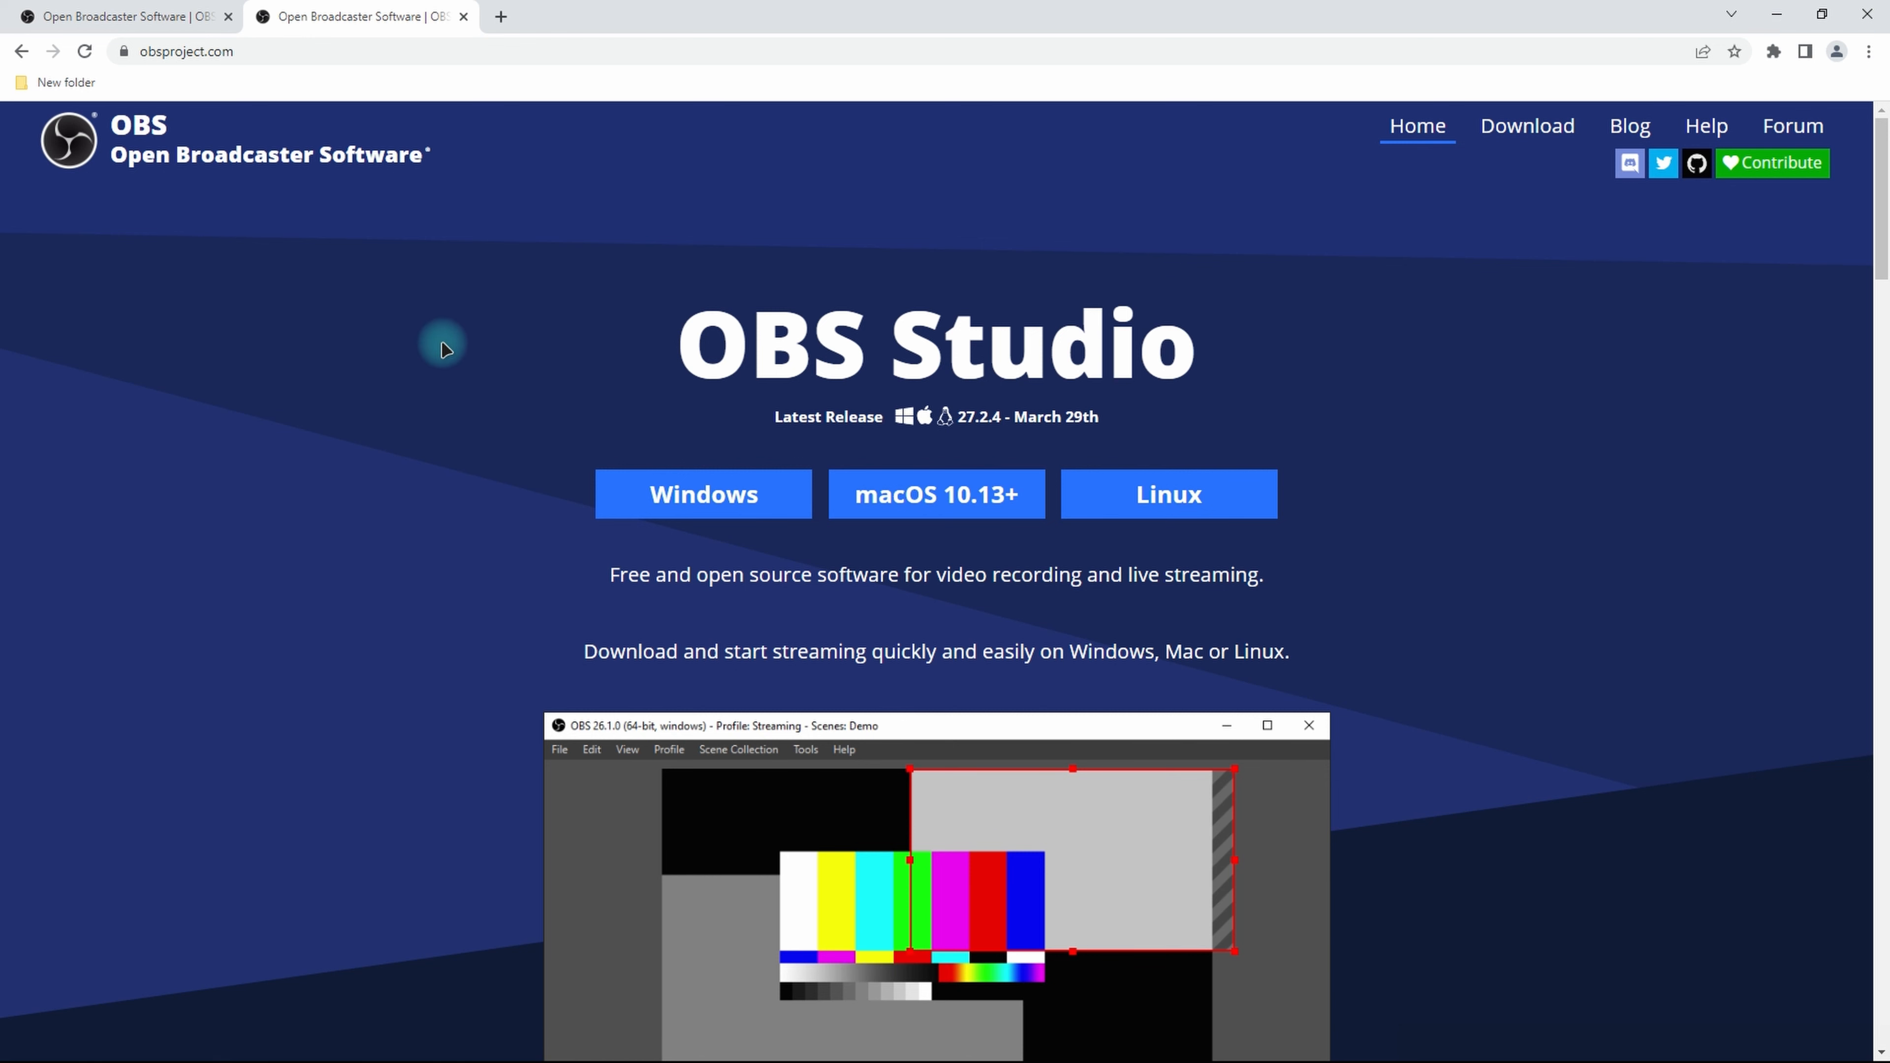
{"action": "scroll", "coordinate": [500, 573], "scroll_direction": "down", "scroll_amount": 10}
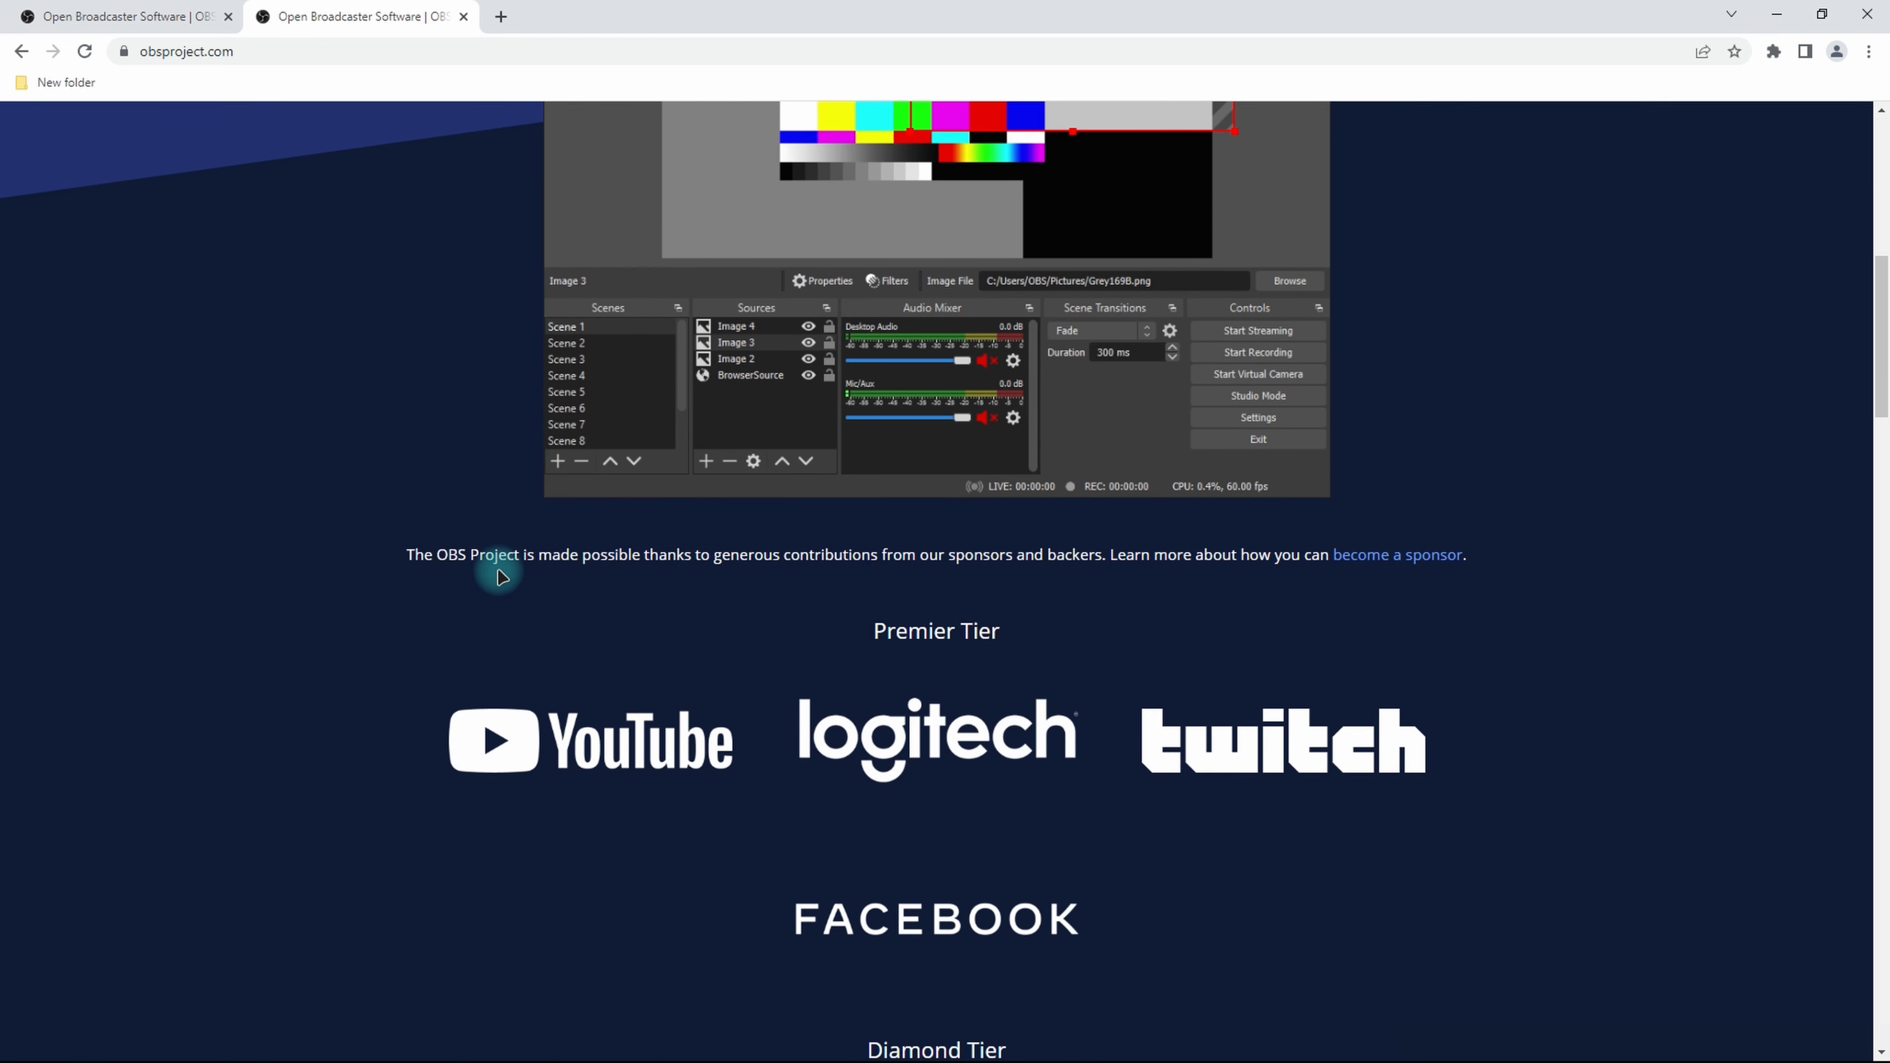
{"action": "scroll", "coordinate": [500, 577], "scroll_direction": "down", "scroll_amount": 4}
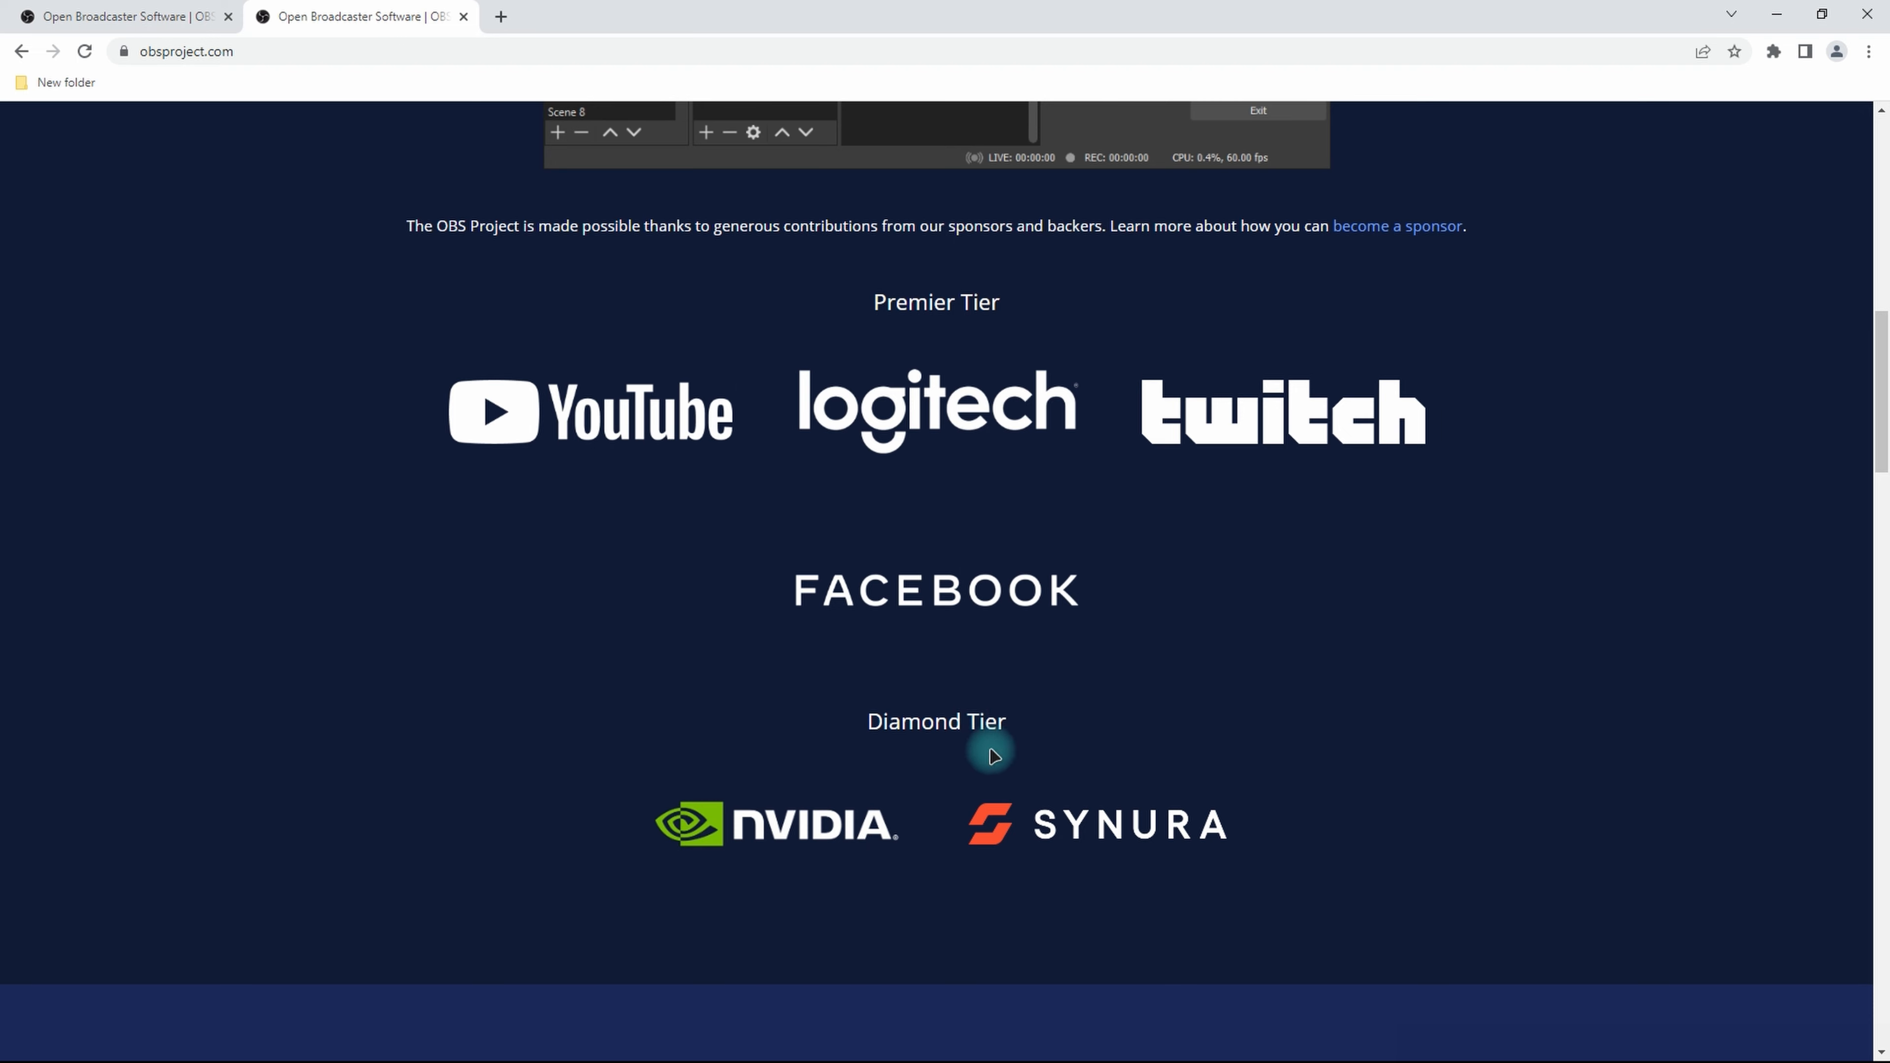
{"action": "scroll", "coordinate": [984, 708], "scroll_direction": "down", "scroll_amount": 5}
{"action": "scroll", "coordinate": [984, 707], "scroll_direction": "up", "scroll_amount": 5}
{"action": "scroll", "coordinate": [981, 703], "scroll_direction": "down", "scroll_amount": 10}
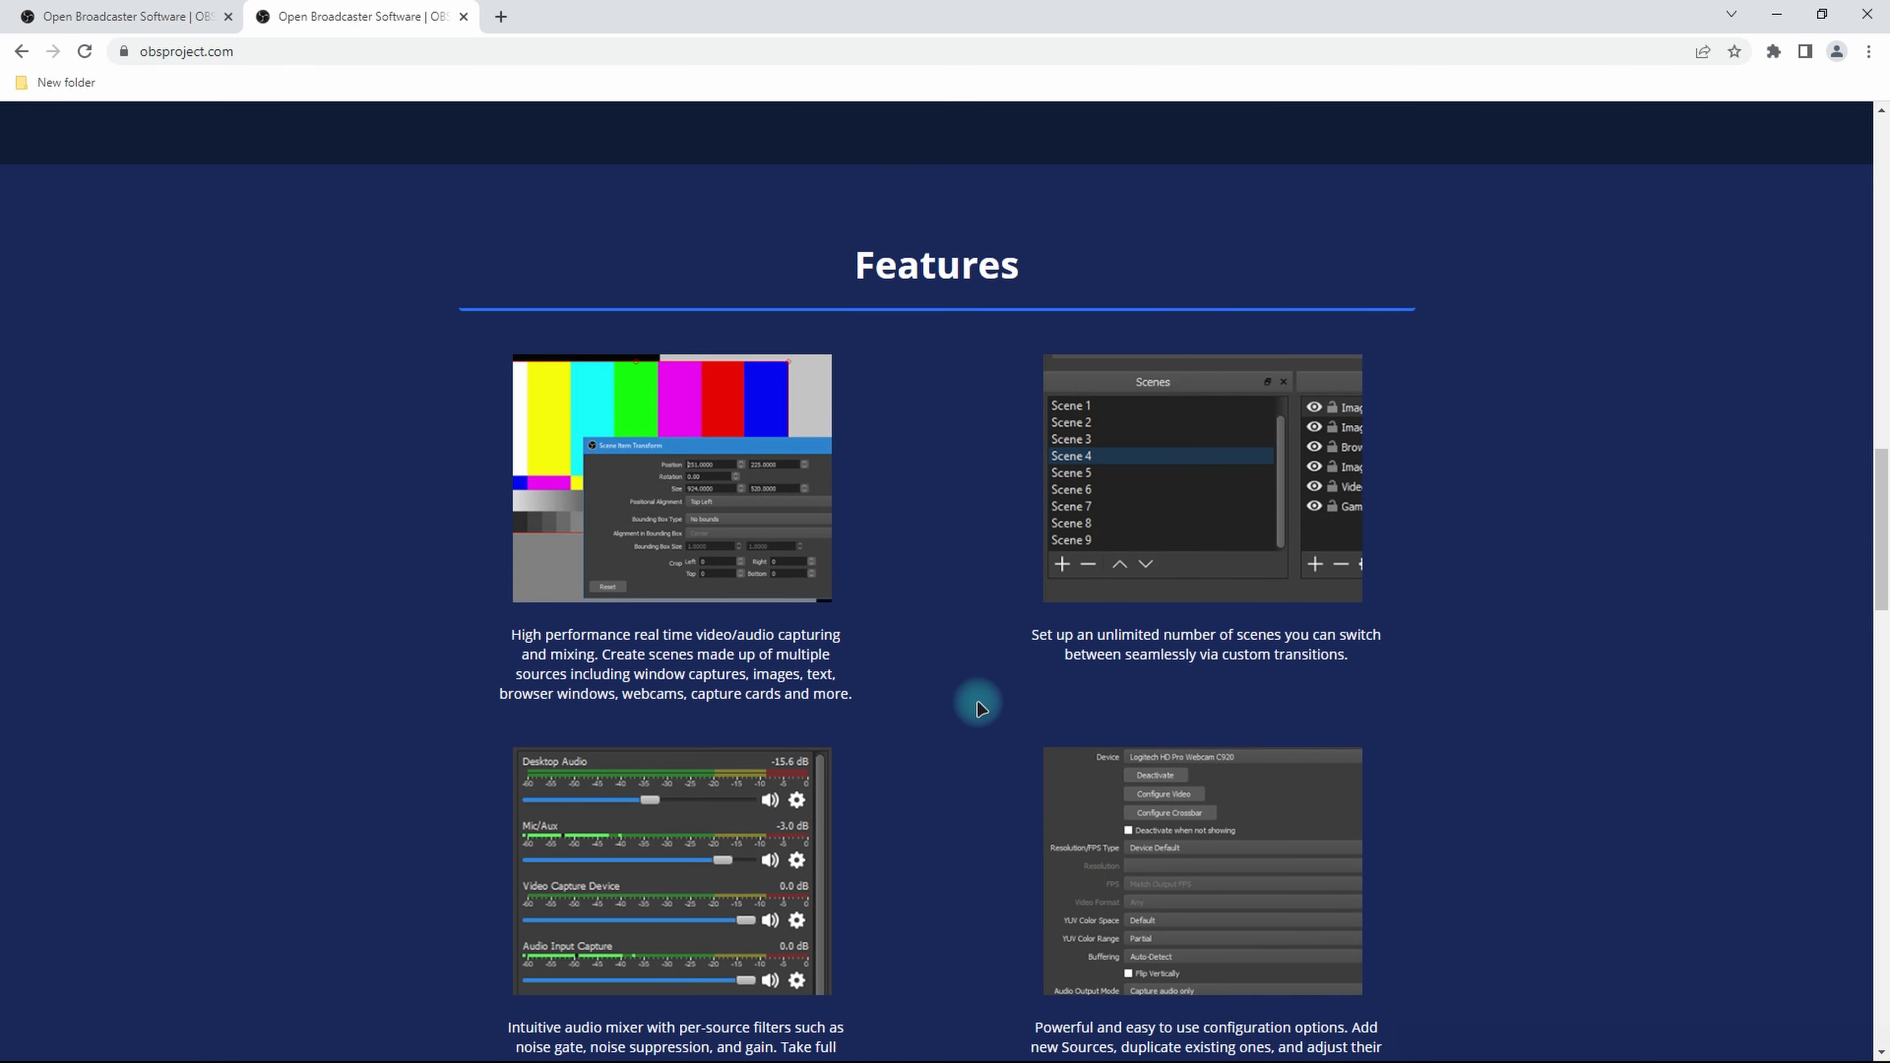
{"action": "scroll", "coordinate": [976, 703], "scroll_direction": "down", "scroll_amount": 12}
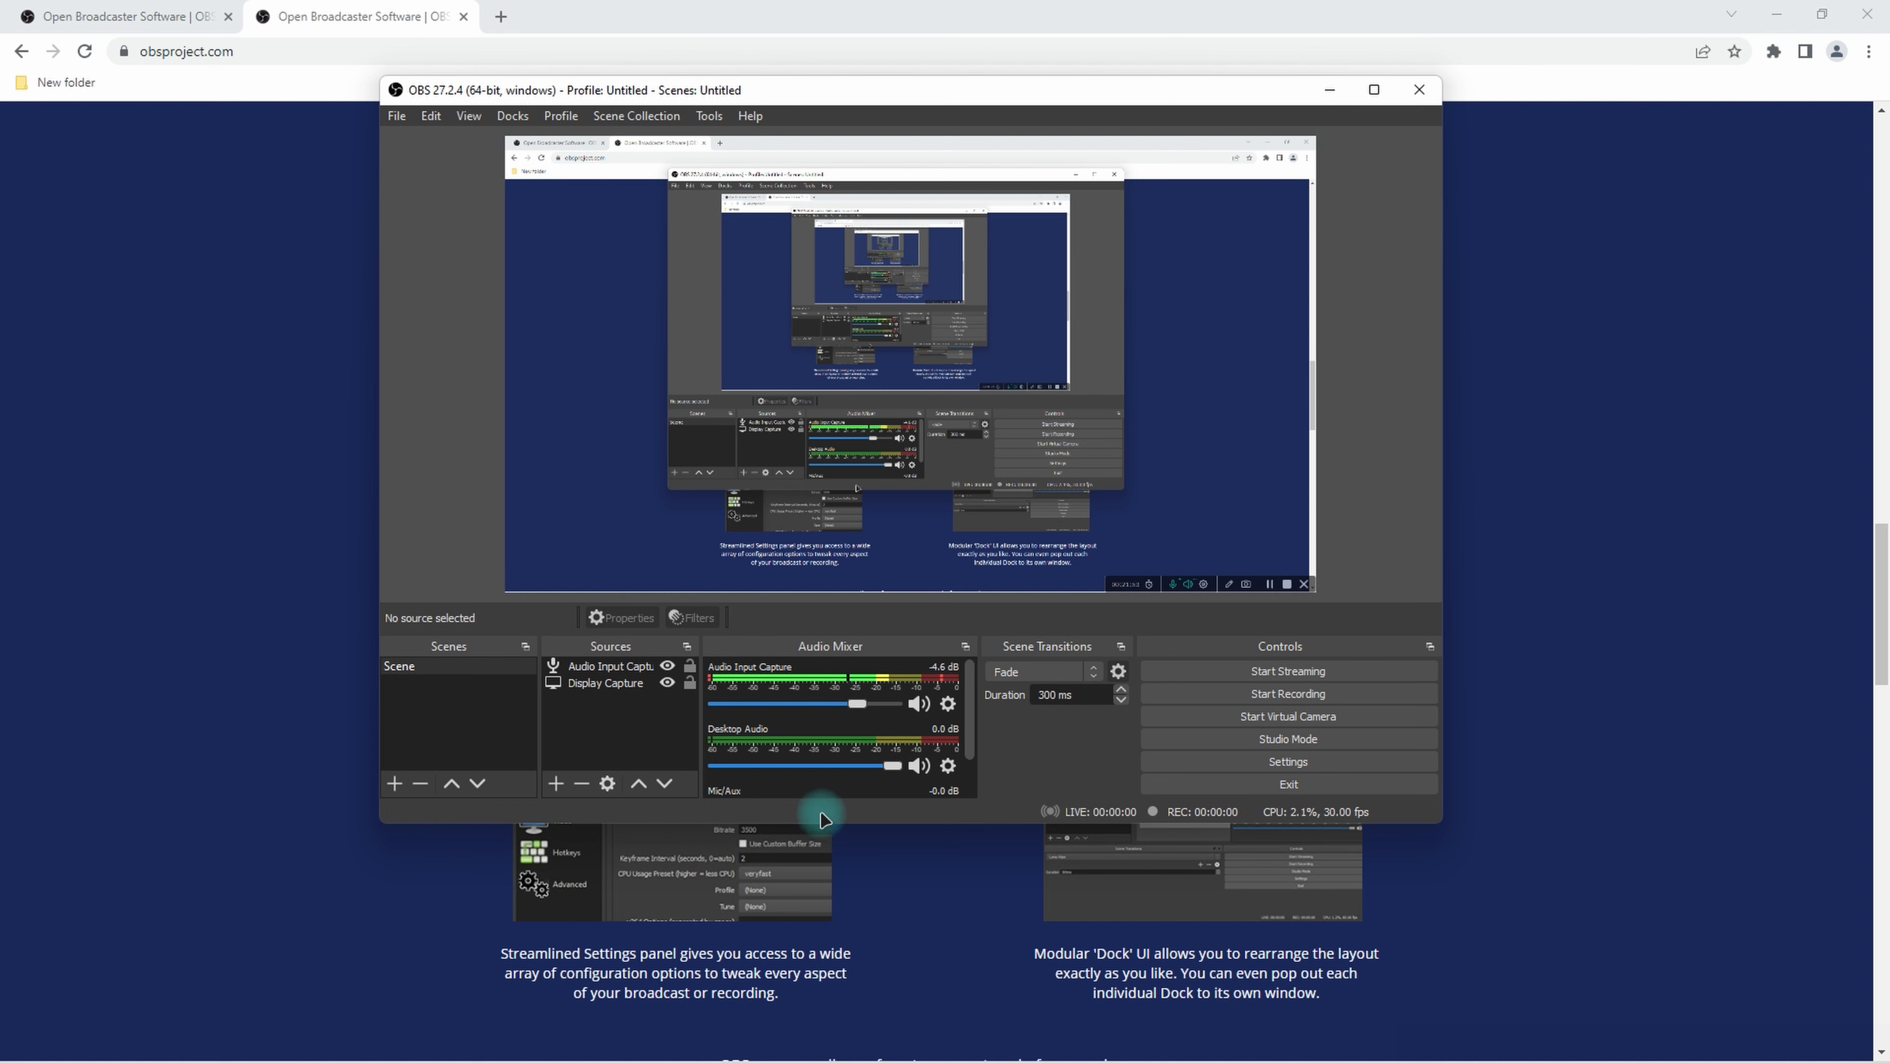
{"action": "left_click", "coordinate": [396, 115]}
{"action": "left_click", "coordinate": [445, 141]}
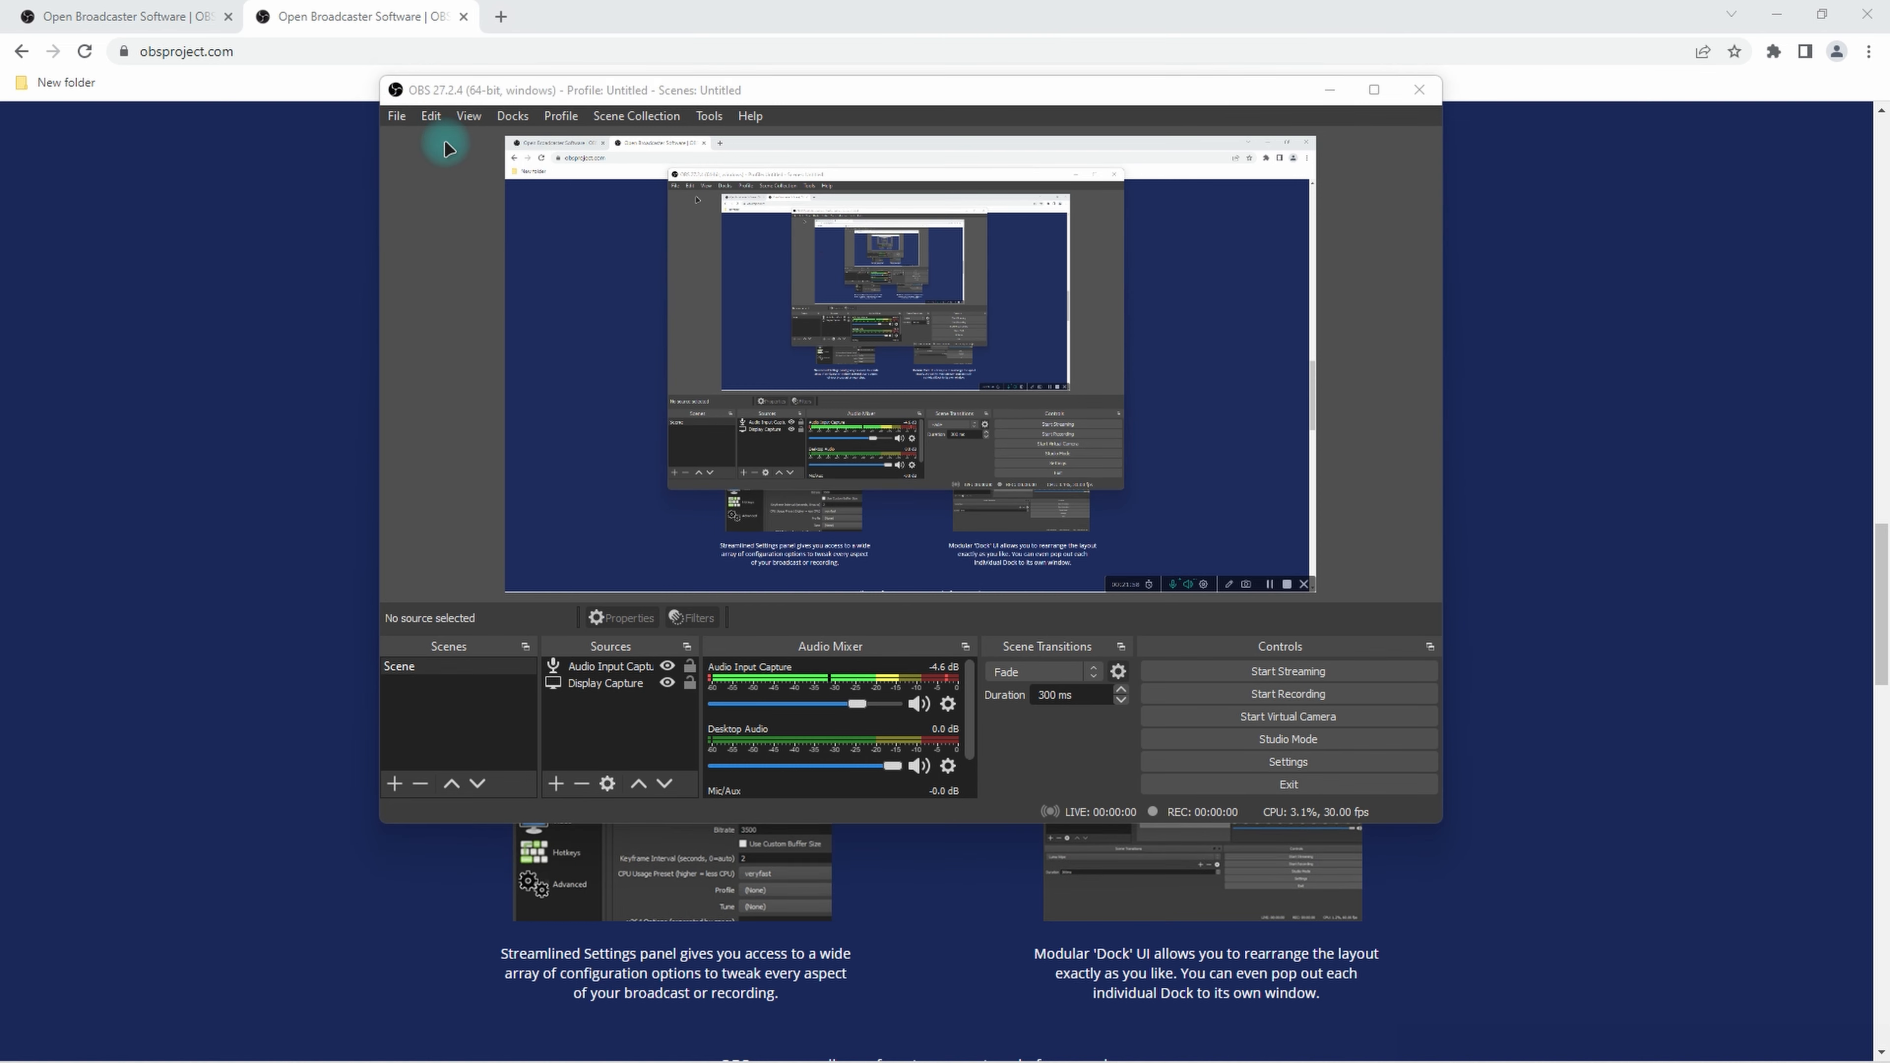
{"action": "left_click", "coordinate": [285, 181]}
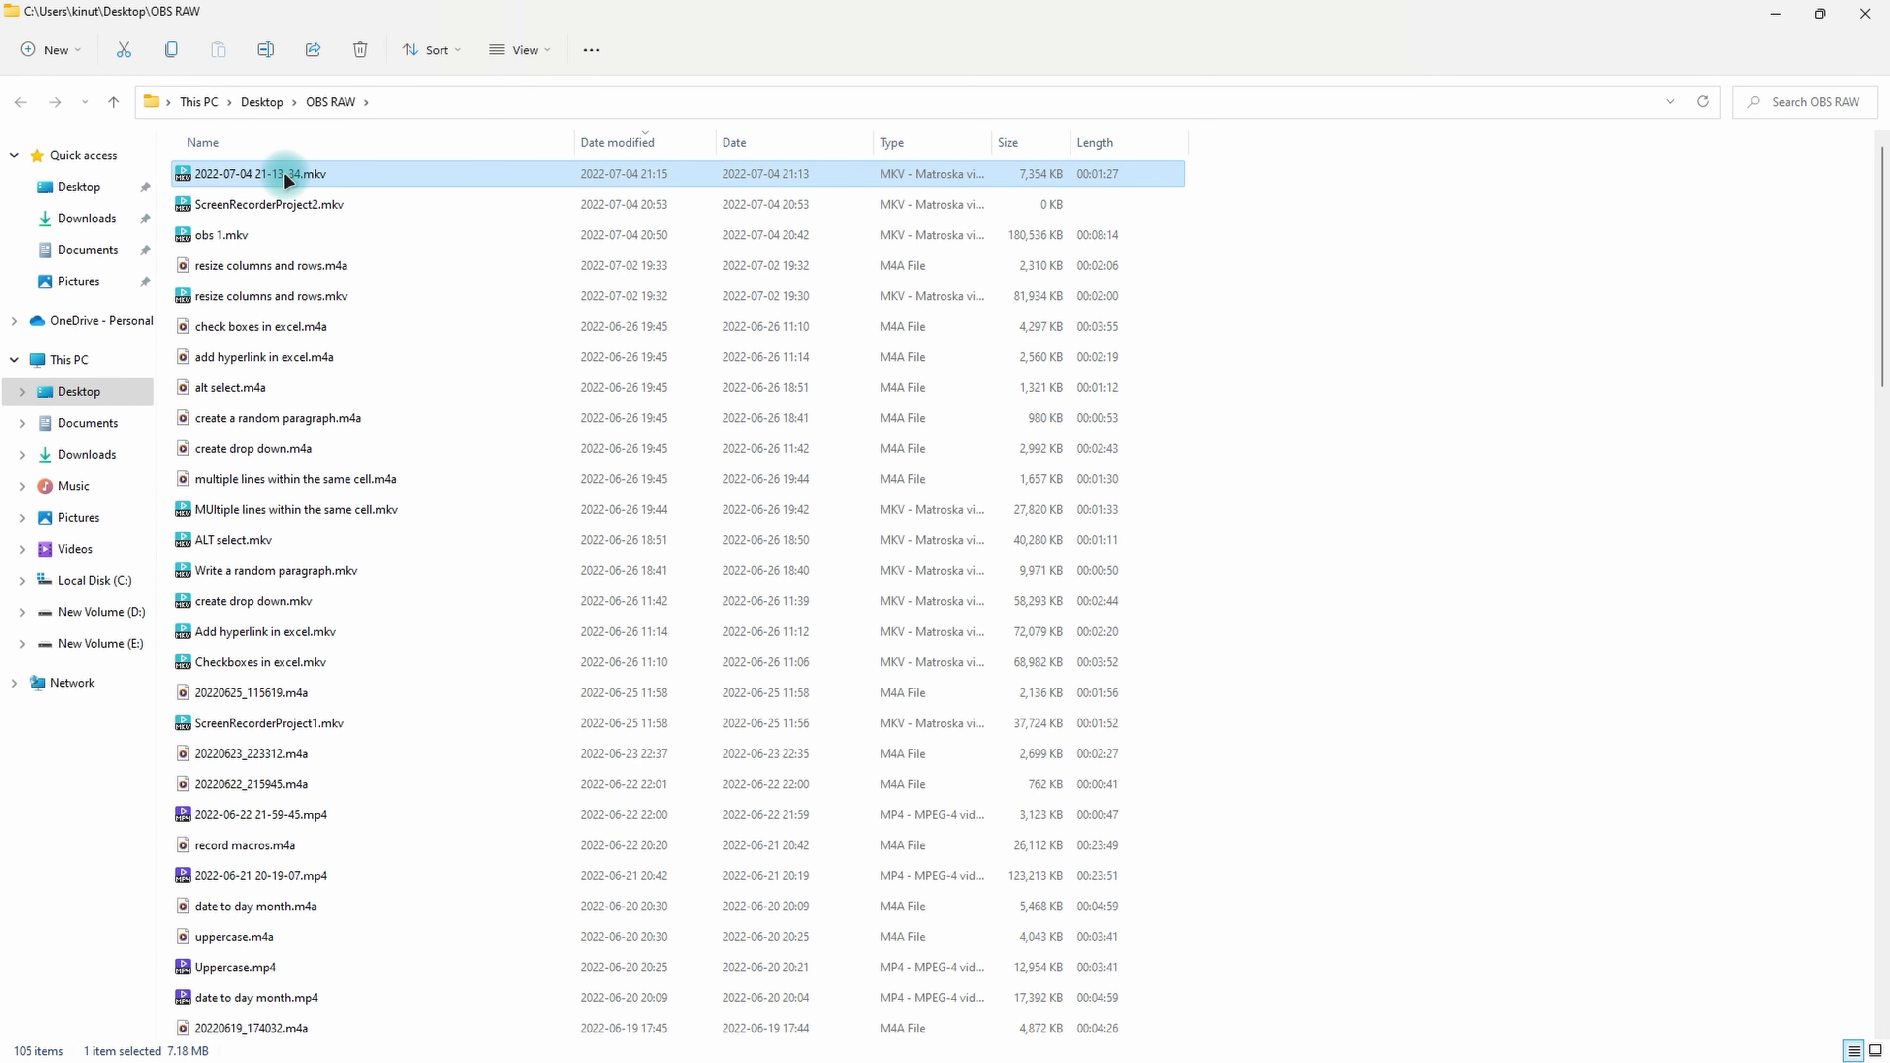
{"action": "double_click", "coordinate": [354, 171]}
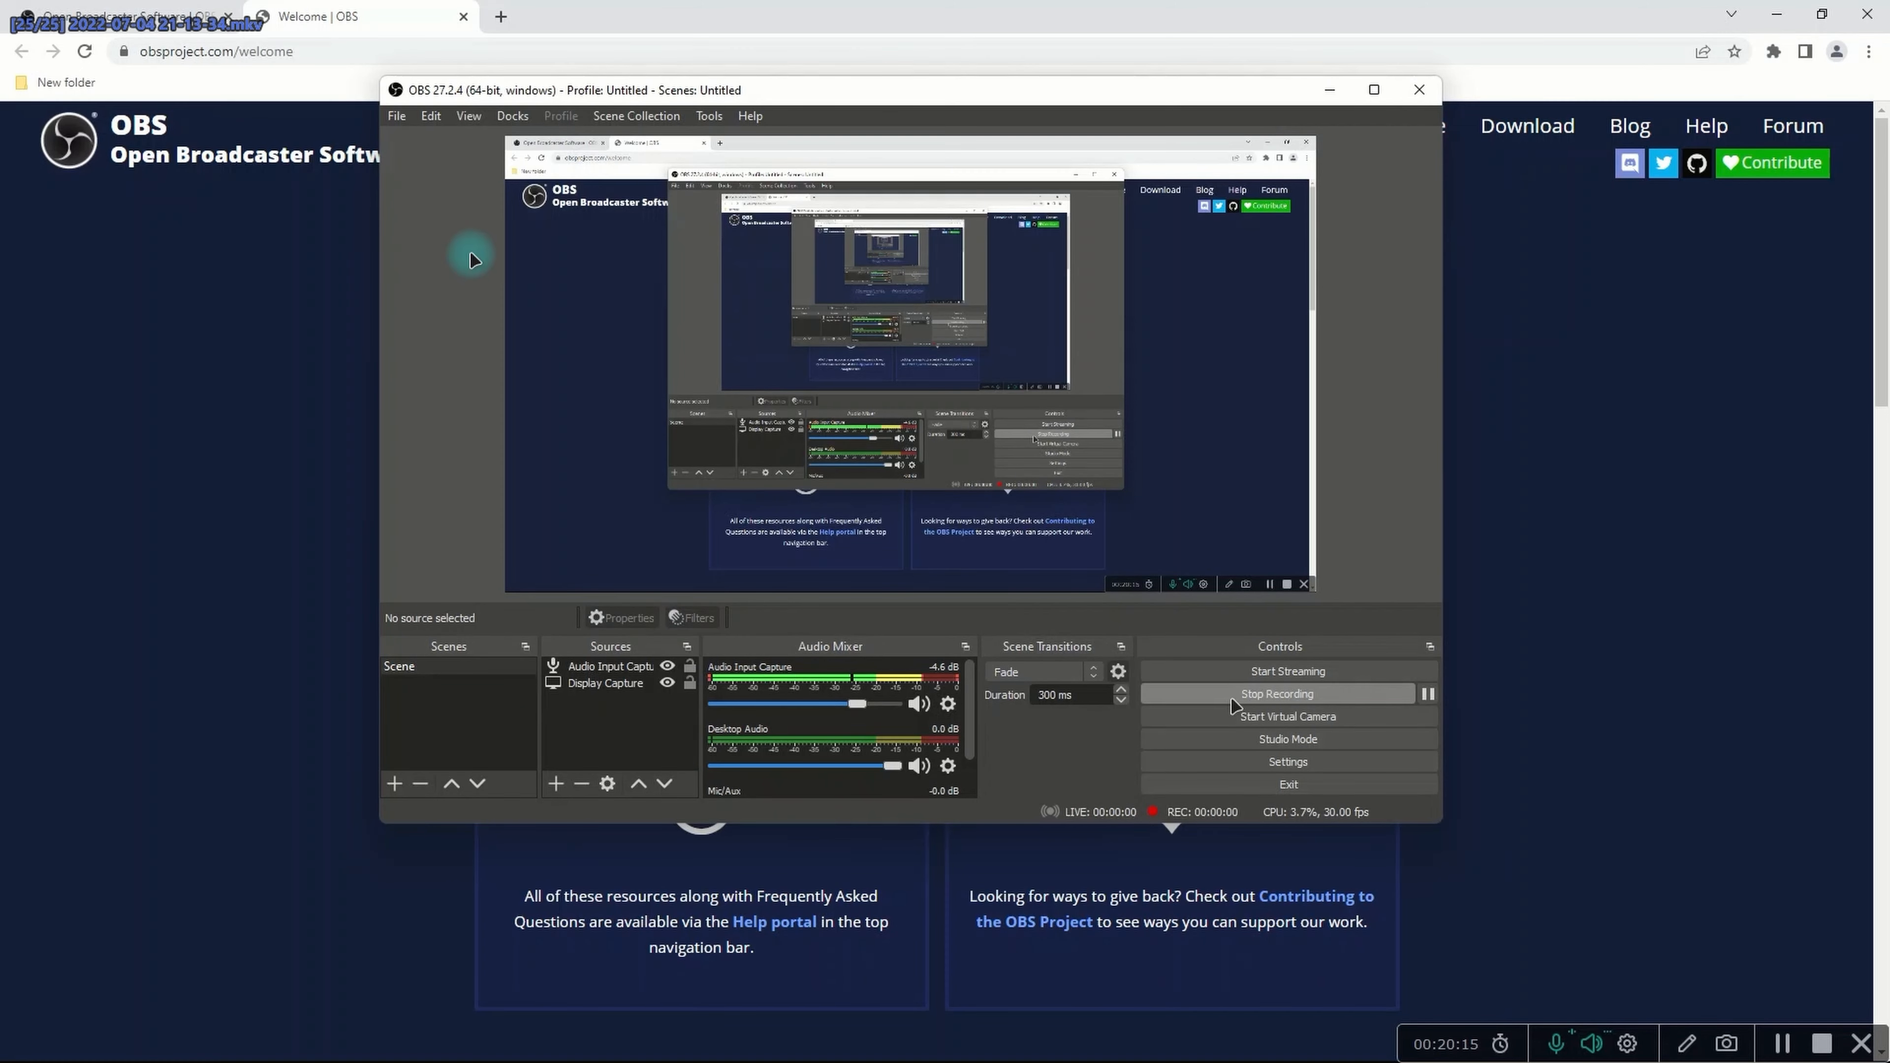
{"action": "scroll", "coordinate": [637, 477], "scroll_direction": "down", "scroll_amount": 2}
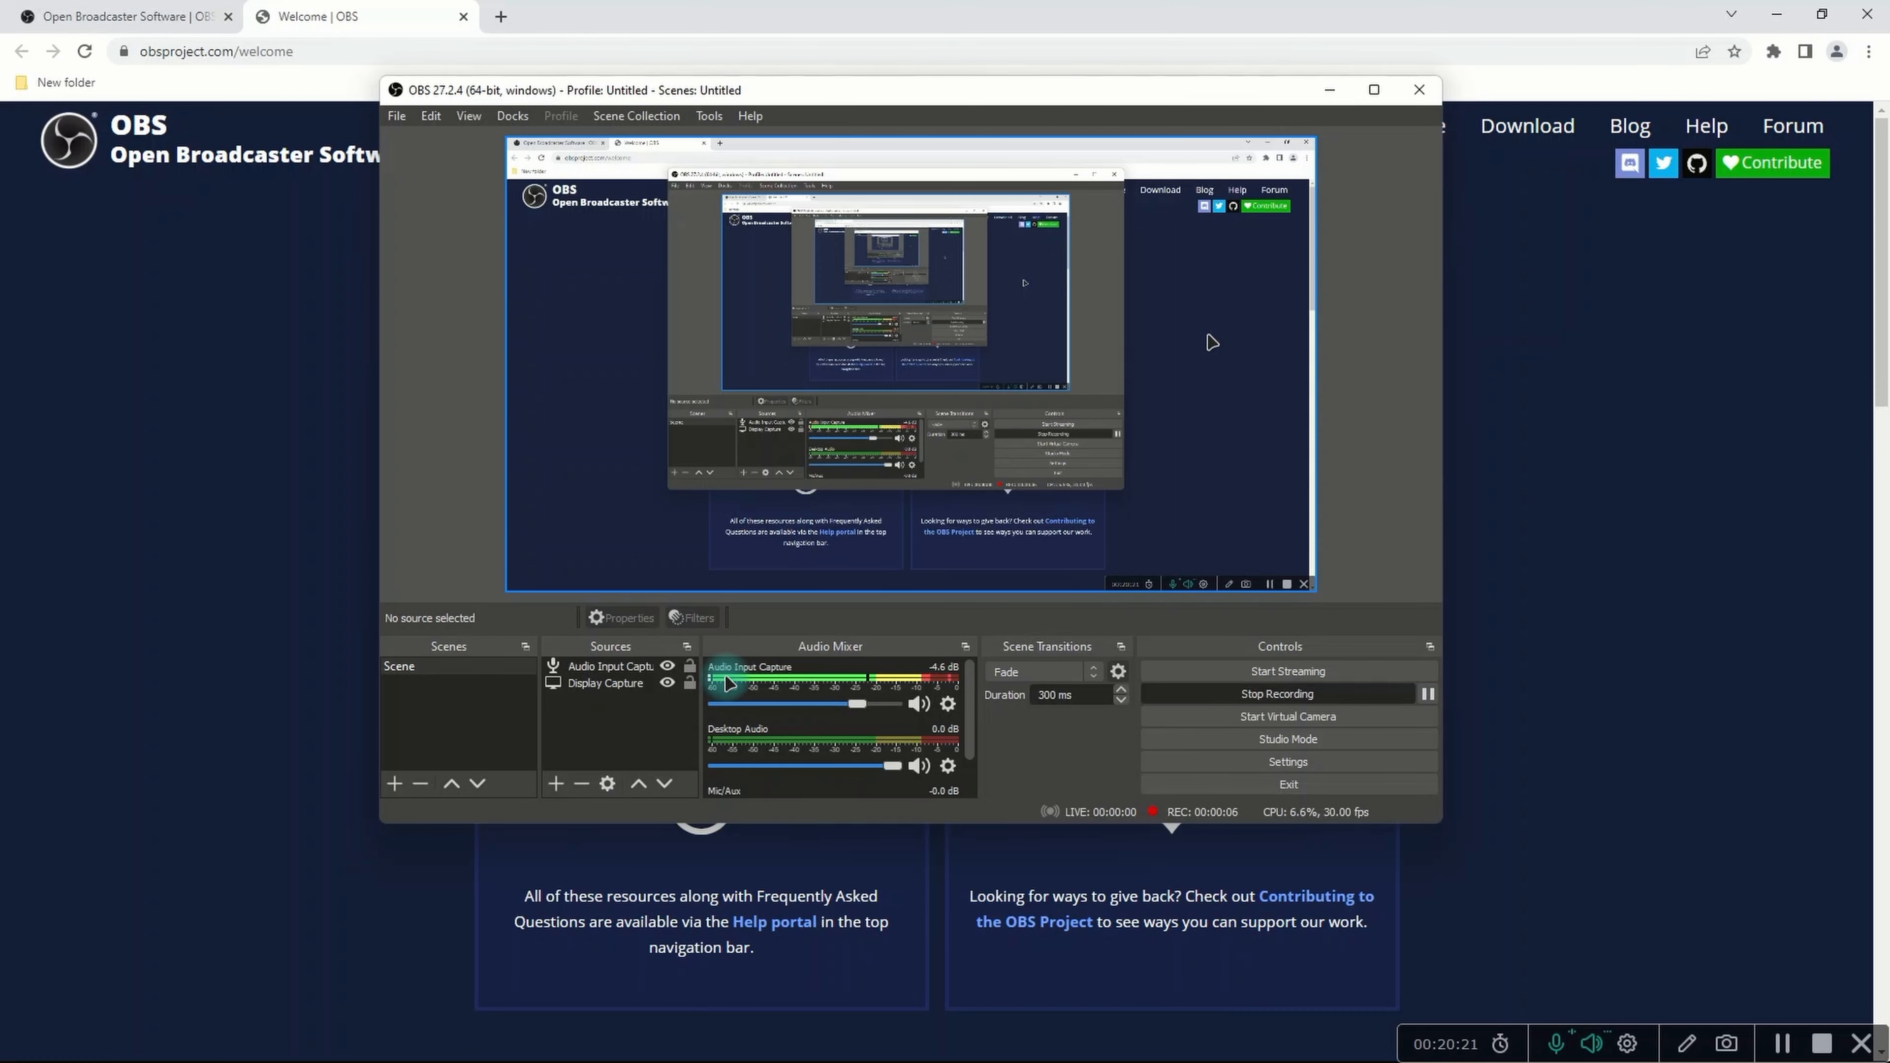
{"action": "key", "text": "Right"}
{"action": "key", "text": "Right"}
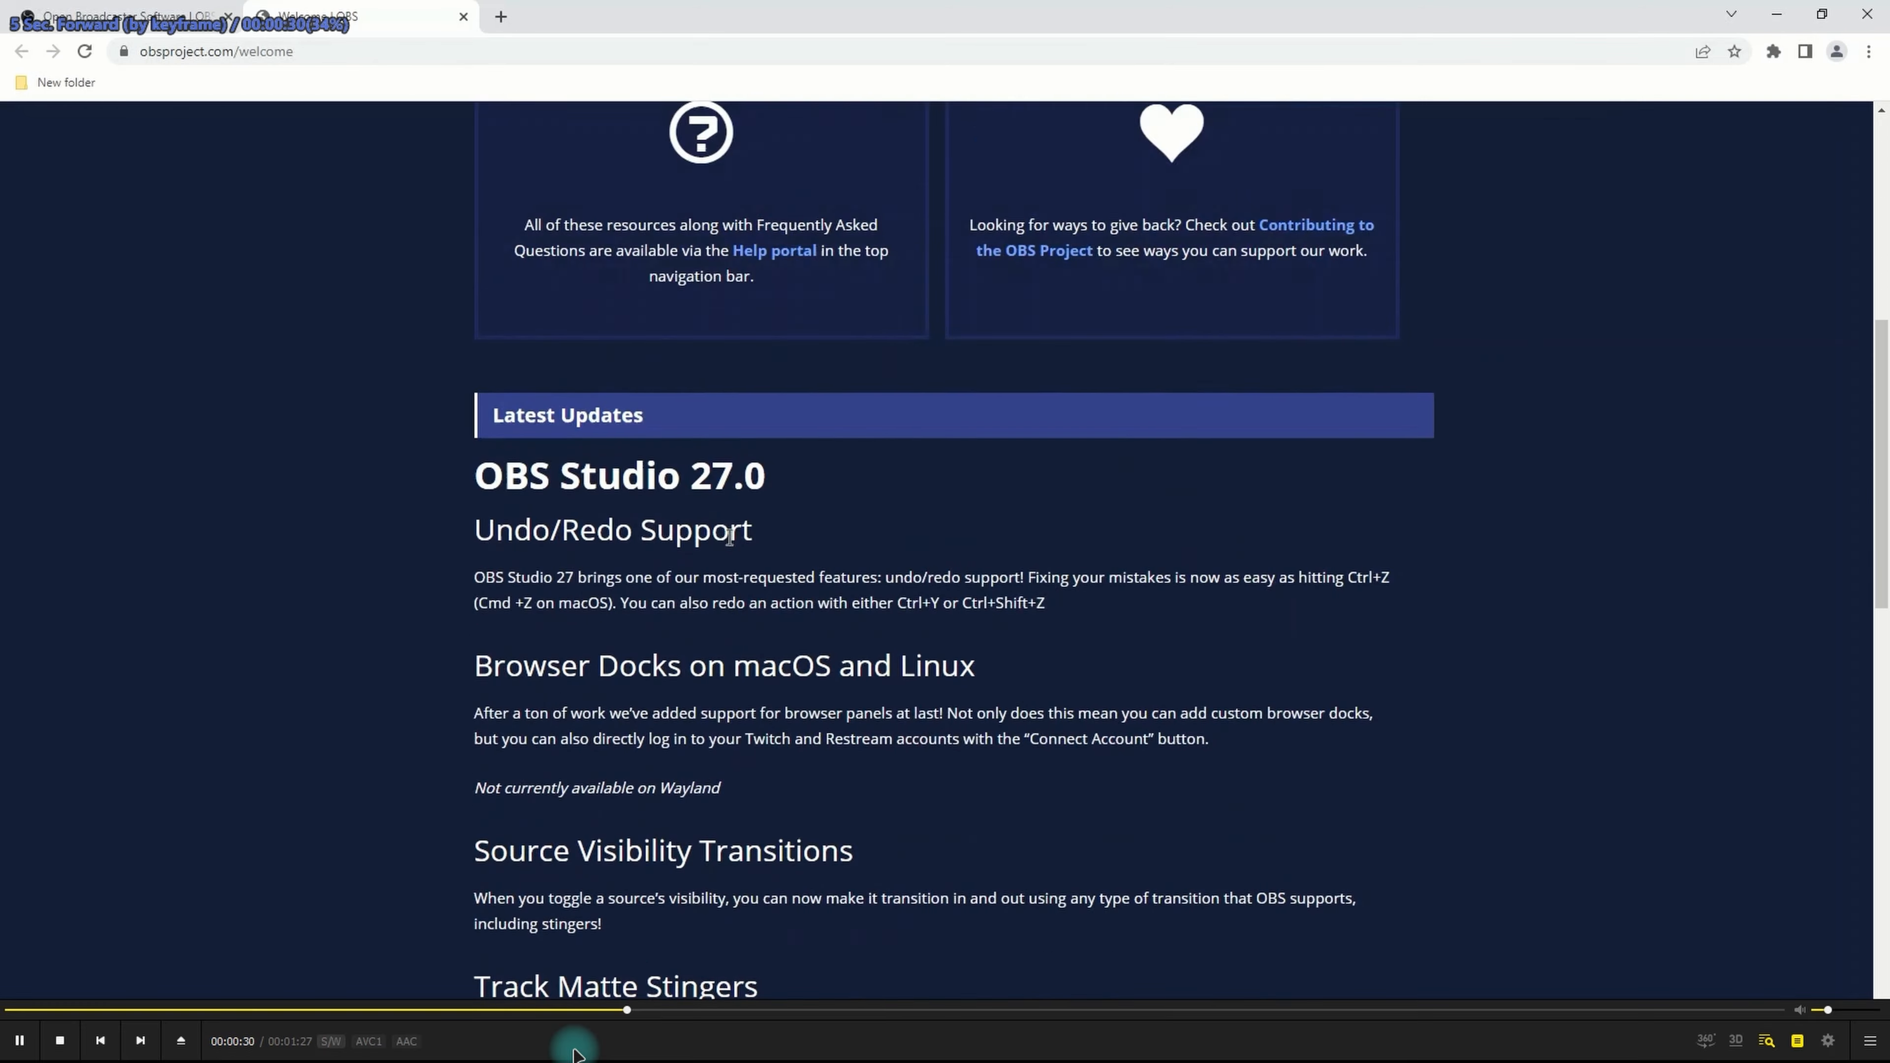
{"action": "left_click", "coordinate": [754, 1010]}
{"action": "left_click_drag", "start_coordinate": [754, 1010], "coordinate": [1339, 1020]}
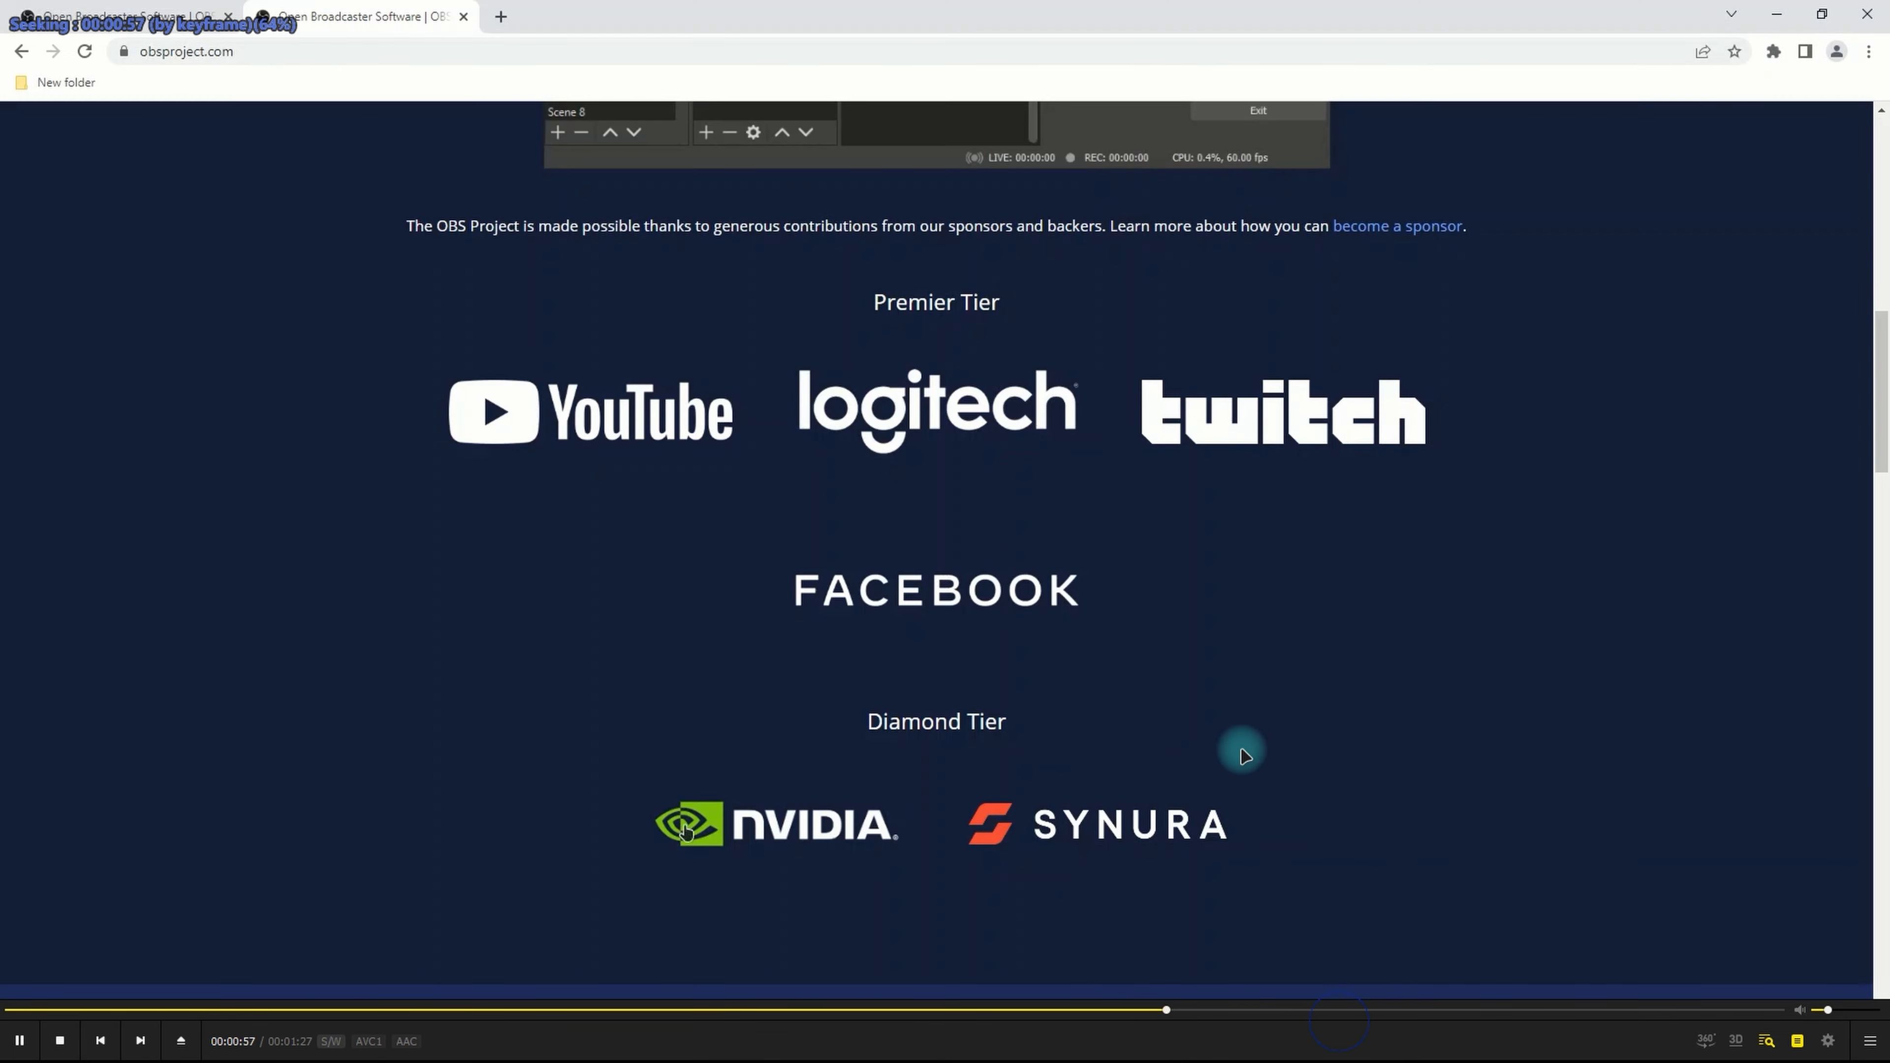
{"action": "scroll", "coordinate": [1026, 464], "scroll_direction": "up", "scroll_amount": 3}
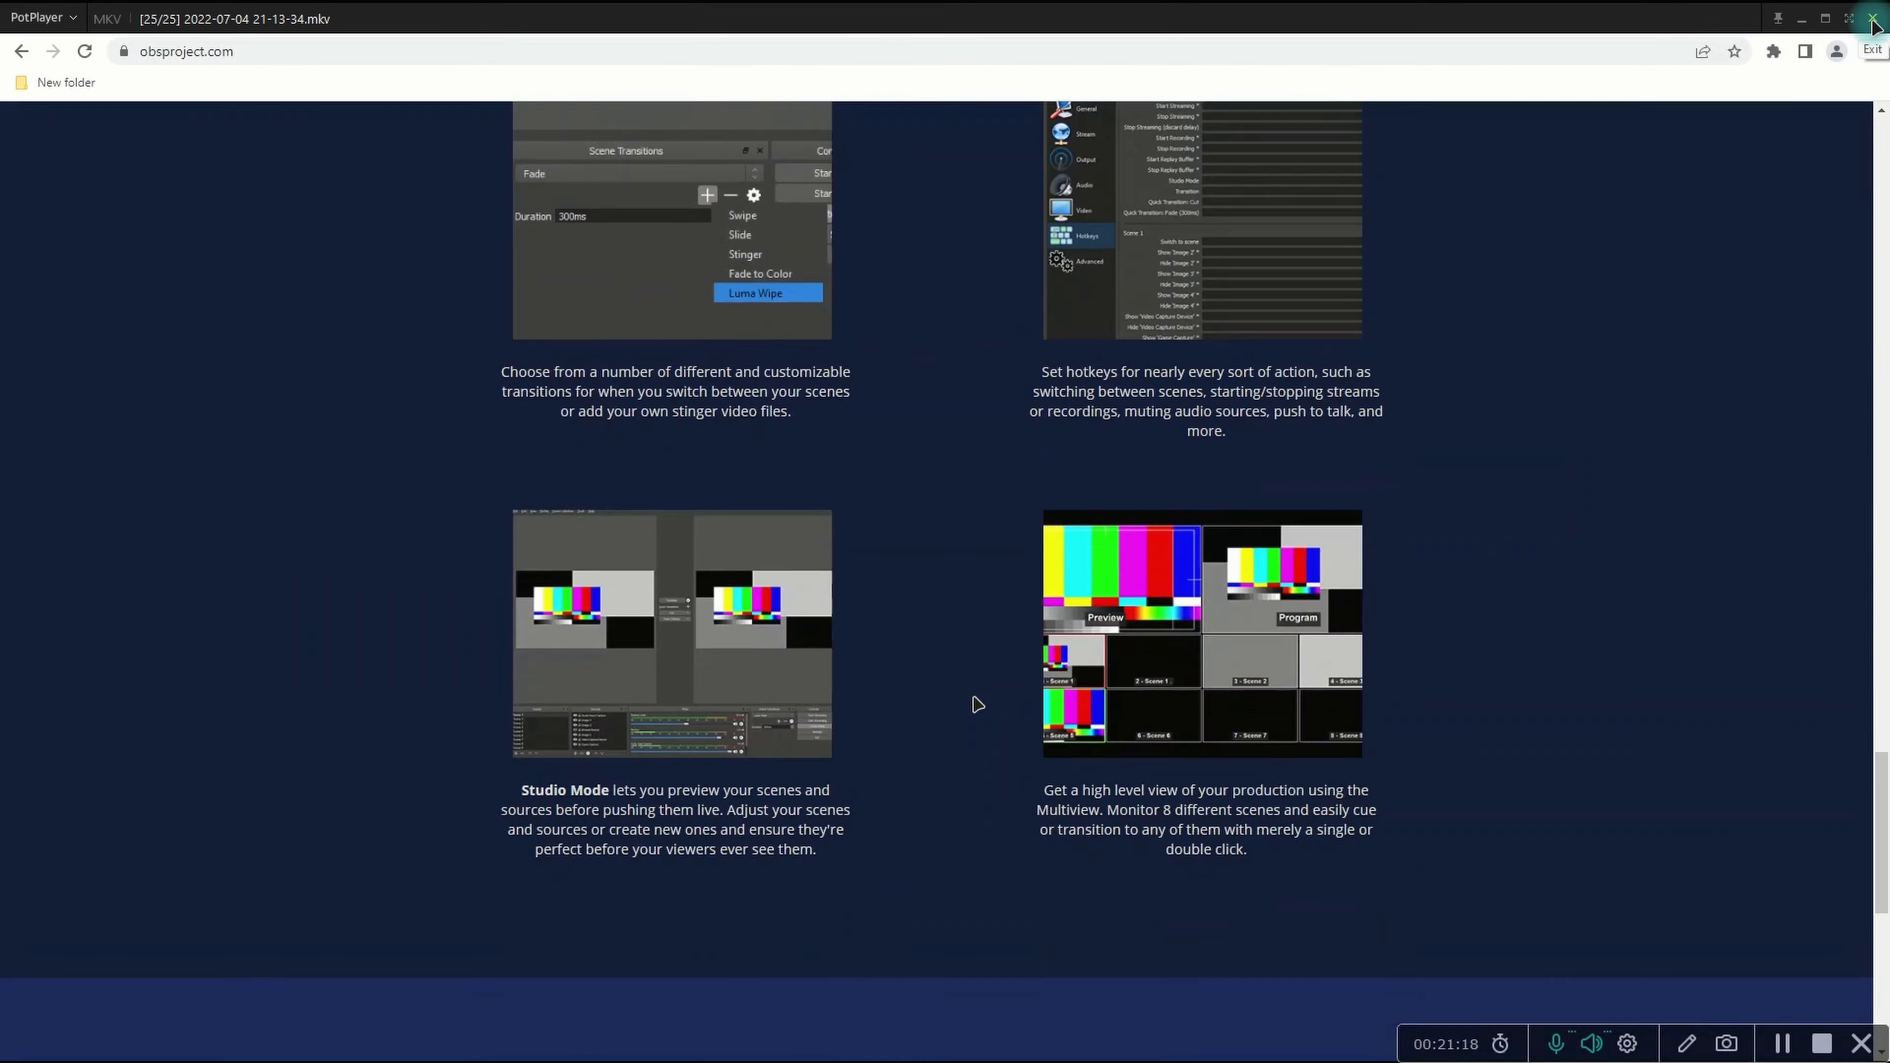
{"action": "left_click", "coordinate": [1873, 21]}
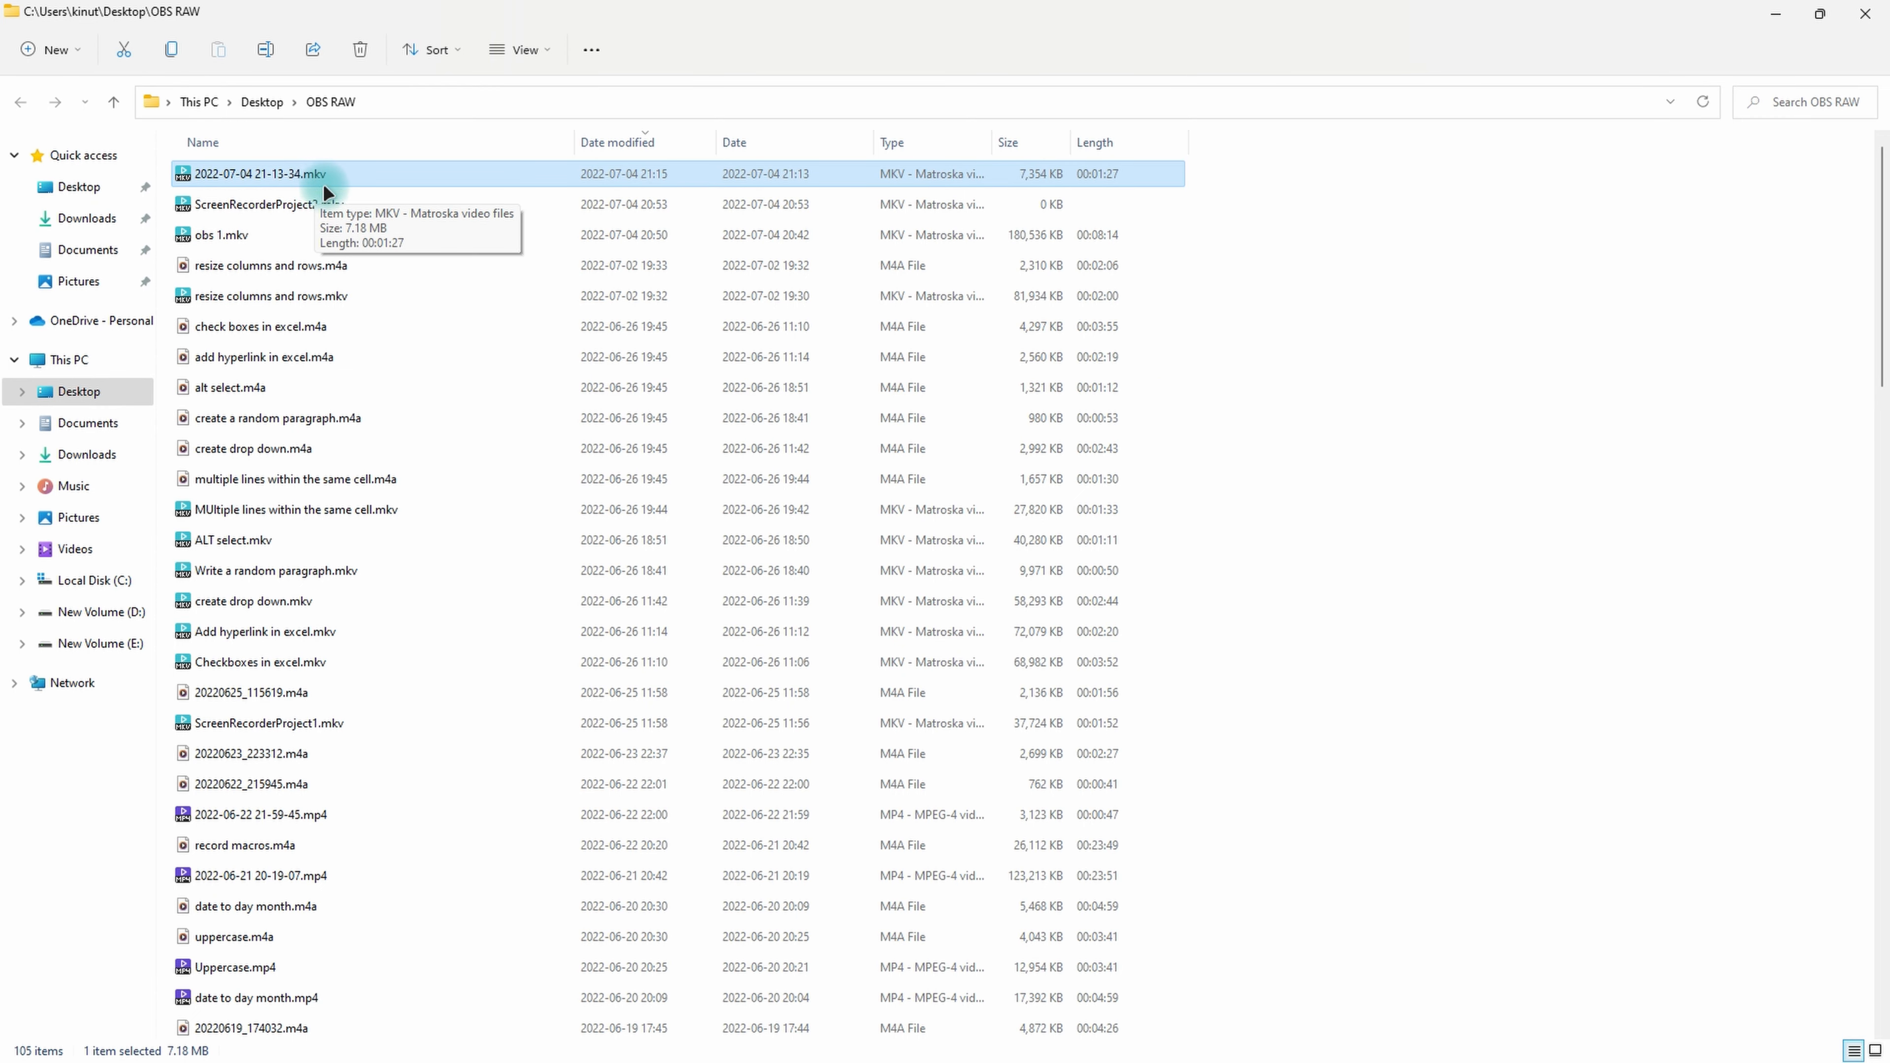